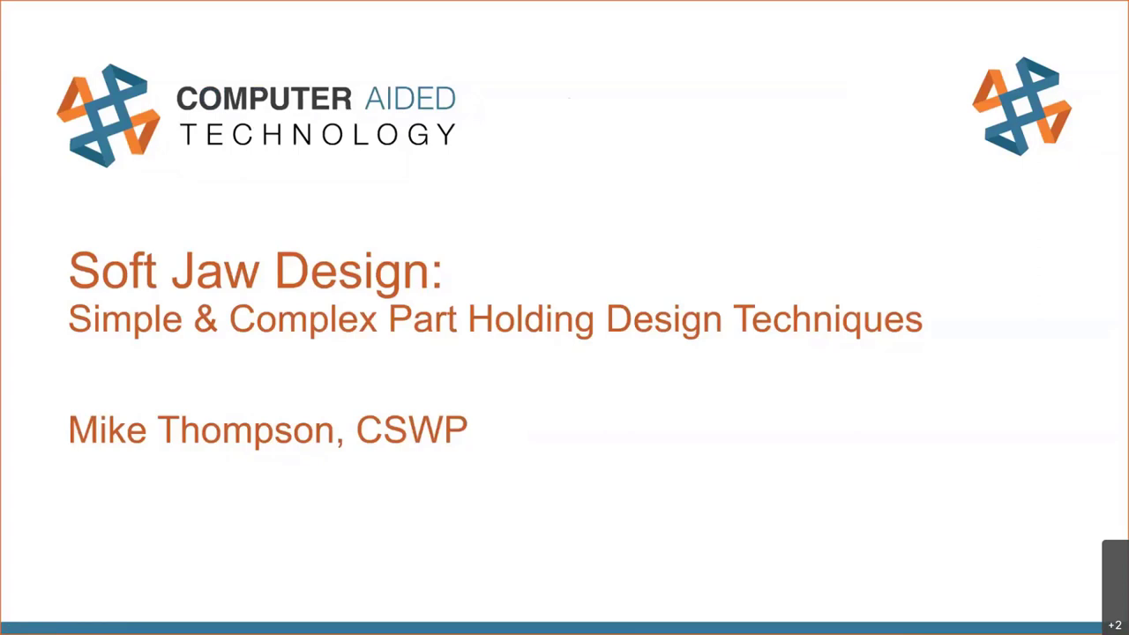
# Switch to SOLIDWORKS and examine the Turbo Encabulator part's open pockets, posts and rounded underside from several angles.
pyautogui.hotkey('alt', 'Tab')
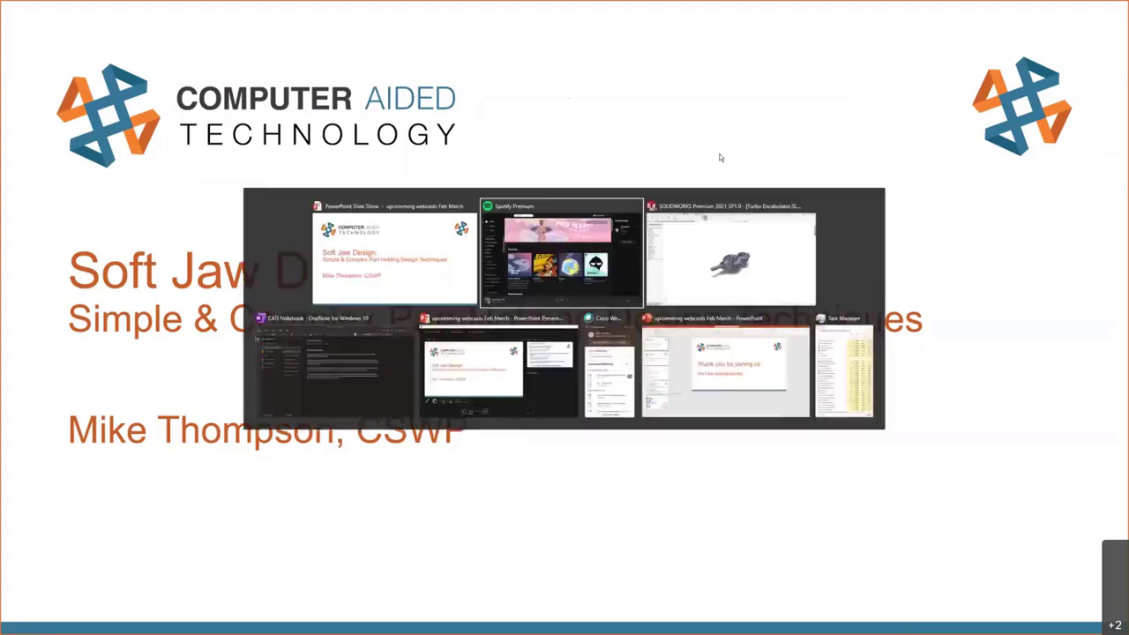
pyautogui.moveTo(633, 225); pyautogui.dragTo(656, 392, button='middle')
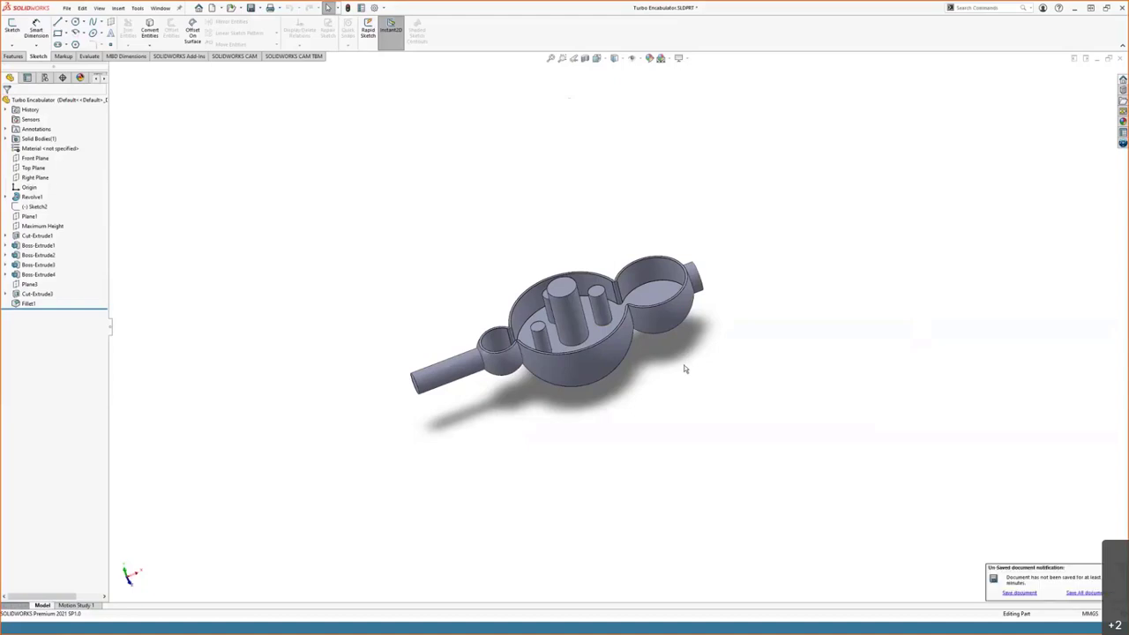
pyautogui.moveTo(686, 368); pyautogui.dragTo(617, 333, button='middle')
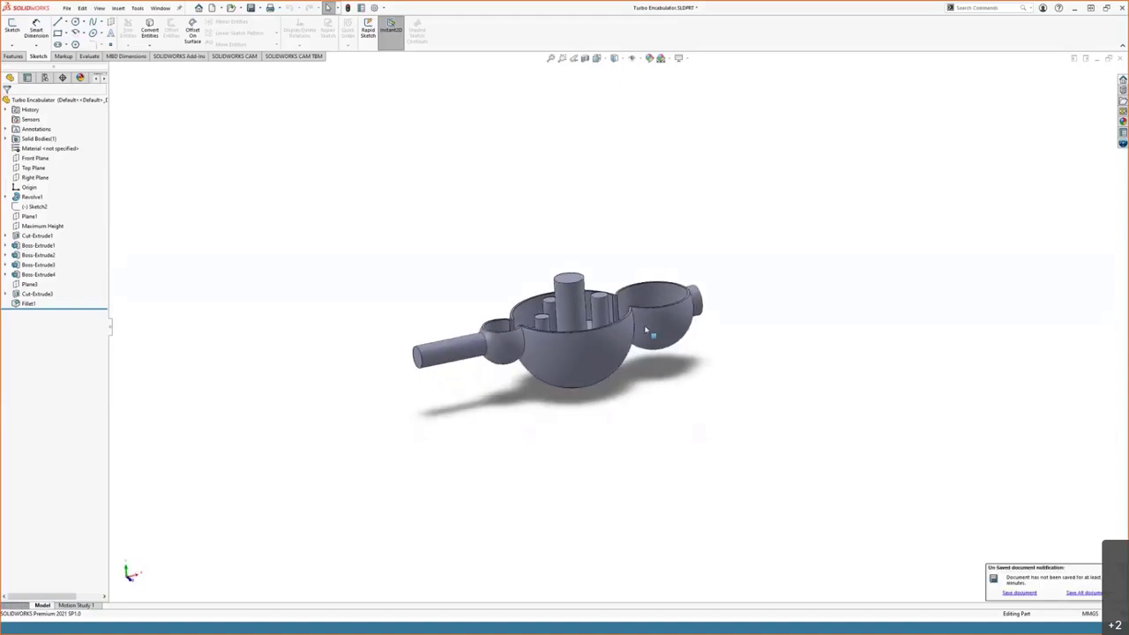
pyautogui.moveTo(645, 391); pyautogui.dragTo(626, 416, button='middle')
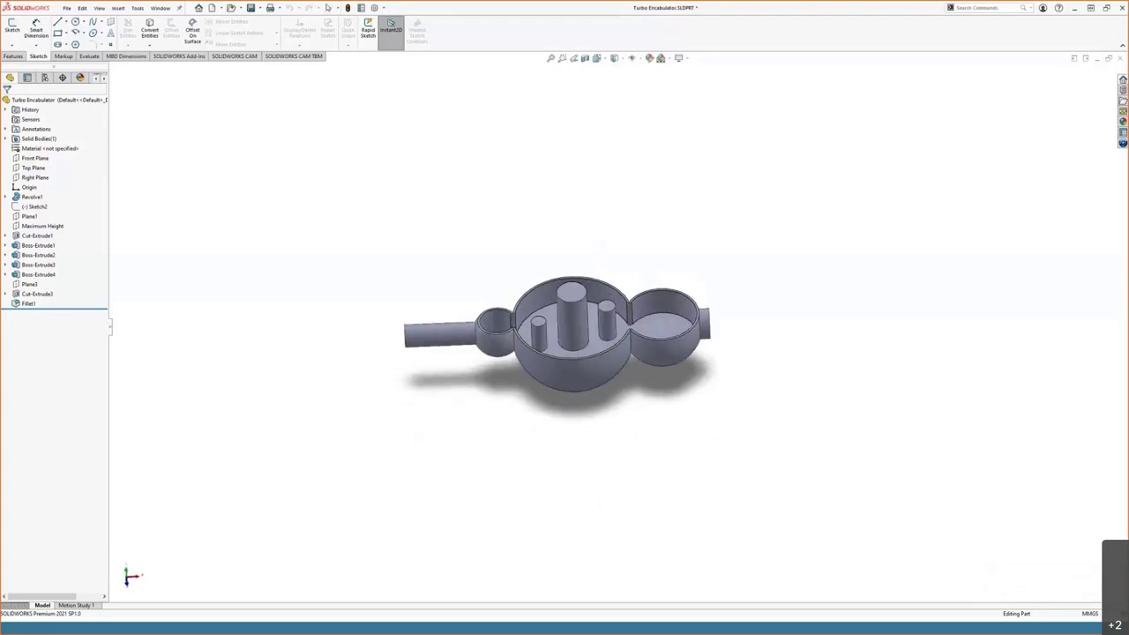
pyautogui.press('Escape')
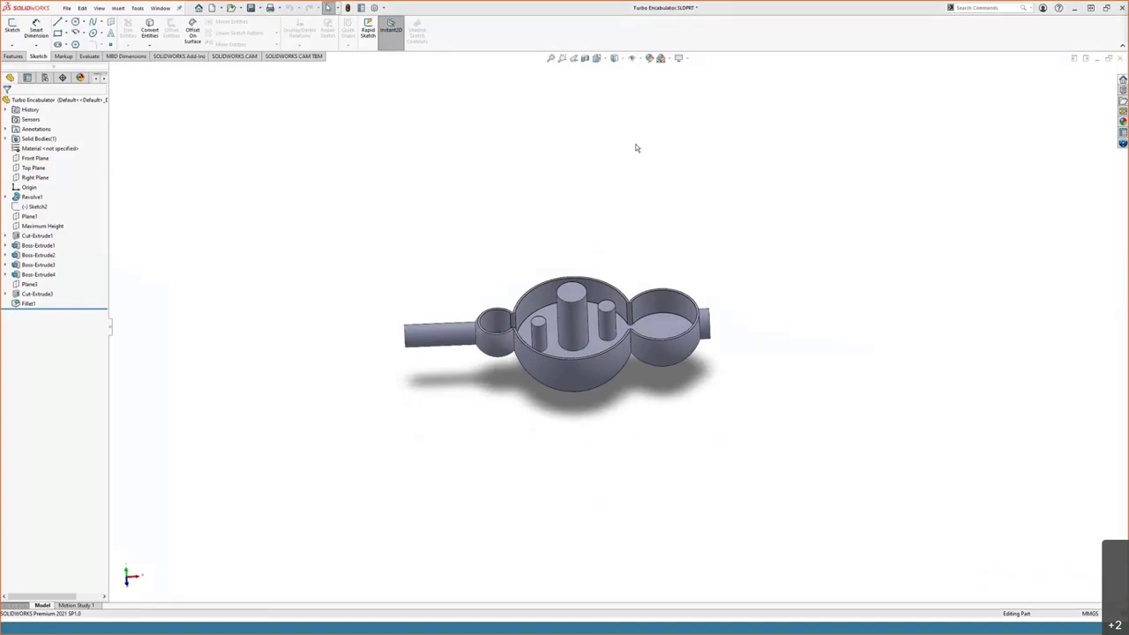
pyautogui.moveTo(598, 235); pyautogui.dragTo(591, 305, button='middle')
# Activate the From Lathe configuration of the Turbo Encabulator part.
pyautogui.click(44, 78)
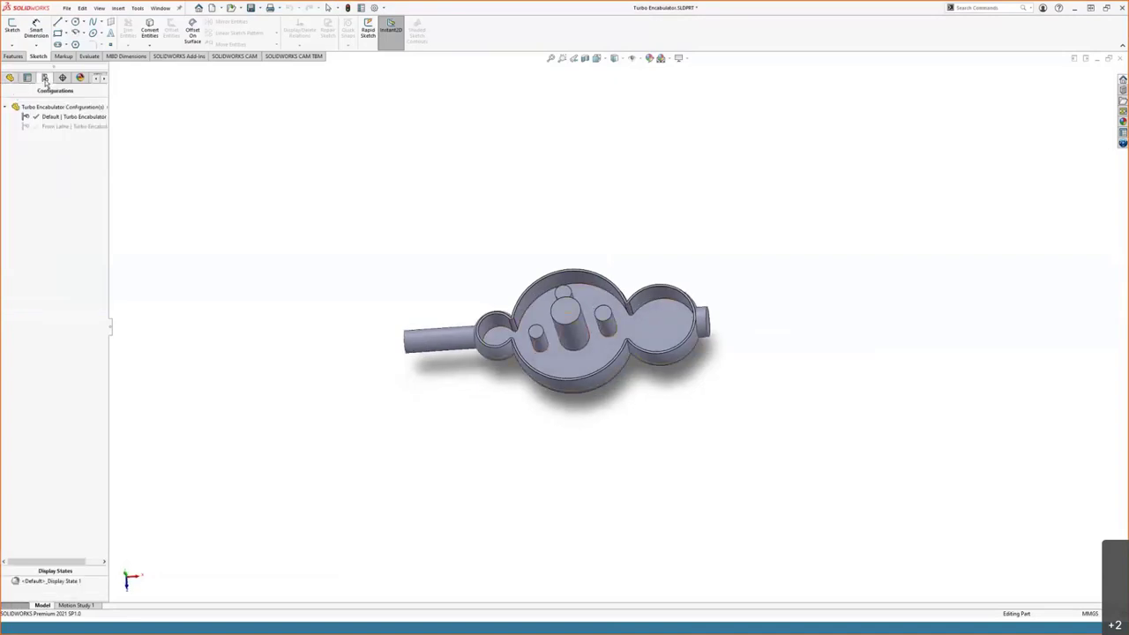
pyautogui.doubleClick(56, 126)
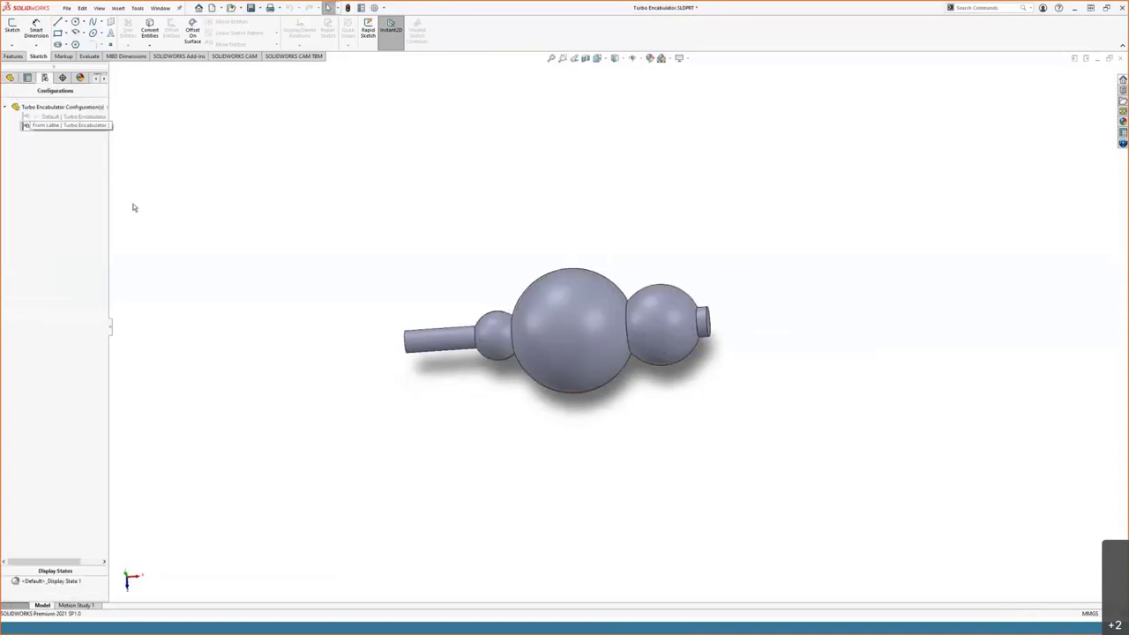
pyautogui.moveTo(373, 372); pyautogui.dragTo(374, 329, button='middle')
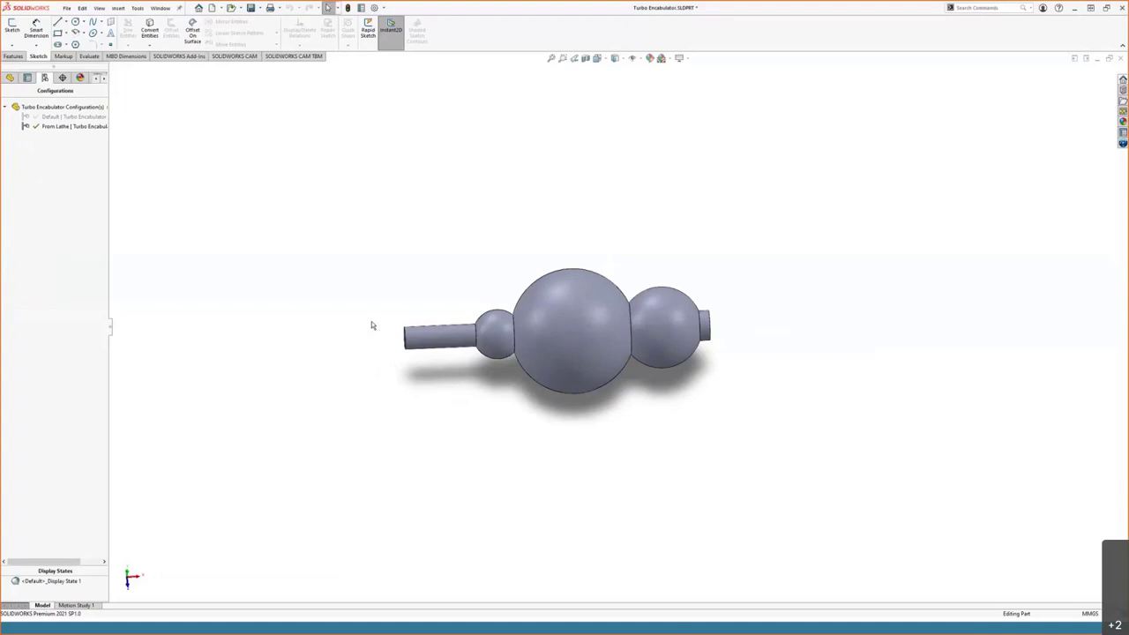
# Switch to the Machining Assembly document and examine the Kurt vise setup from both sides and from above.
pyautogui.hotkey('alt', 'Tab')
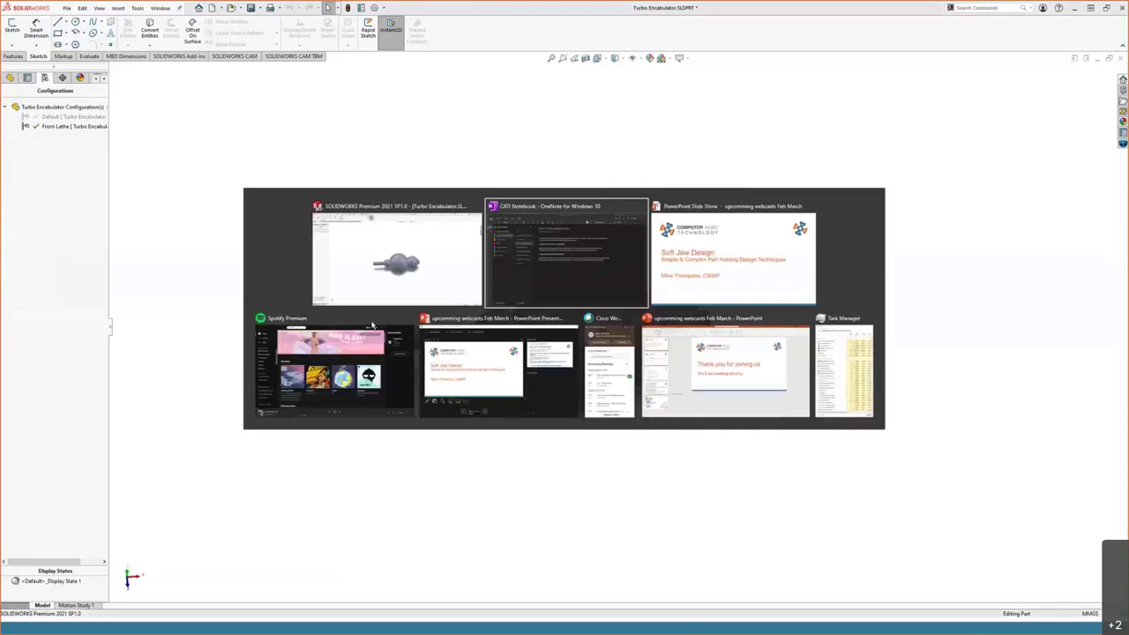
pyautogui.press('Escape')
pyautogui.hotkey('ctrl', 'Tab')
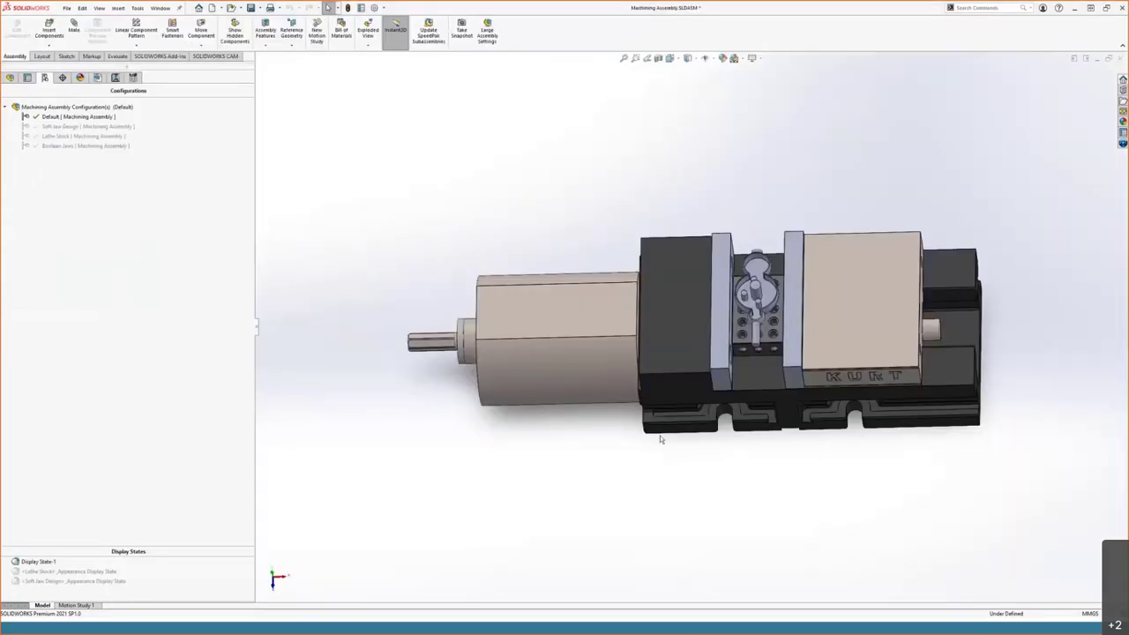
pyautogui.moveTo(669, 333)
pyautogui.mouseDown(button='middle')
pyautogui.moveTo(650, 262)
pyautogui.moveTo(690, 310)
pyautogui.moveTo(658, 341)
pyautogui.mouseUp(button='middle')
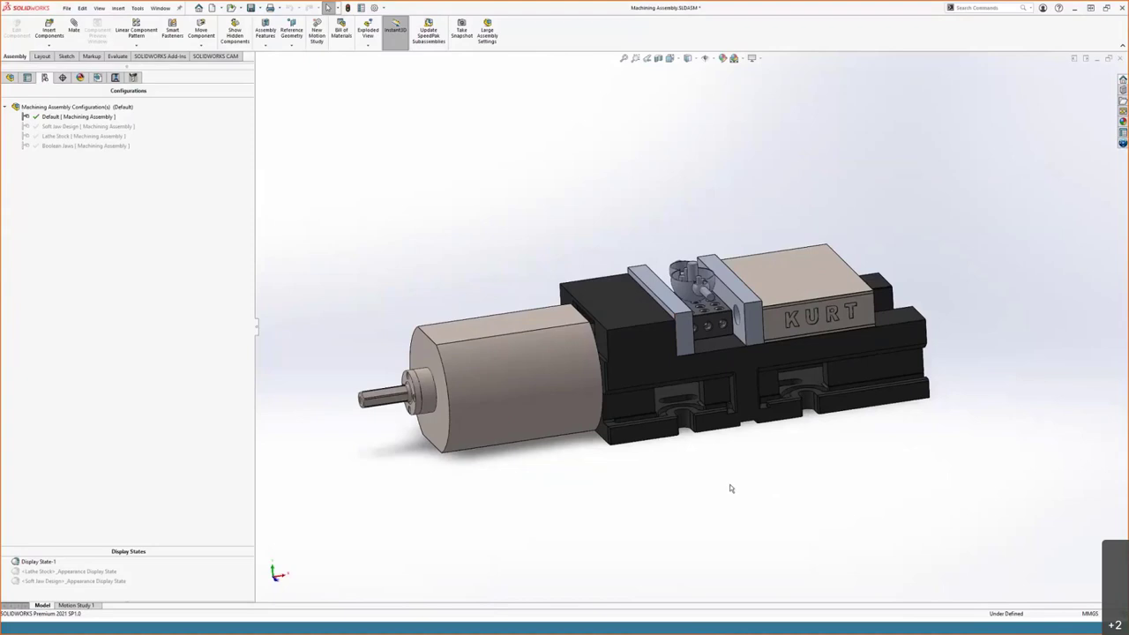
pyautogui.moveTo(730, 487); pyautogui.dragTo(709, 305, button='middle')
pyautogui.scroll(-5, 721, 322)
pyautogui.scroll(10, 709, 306)
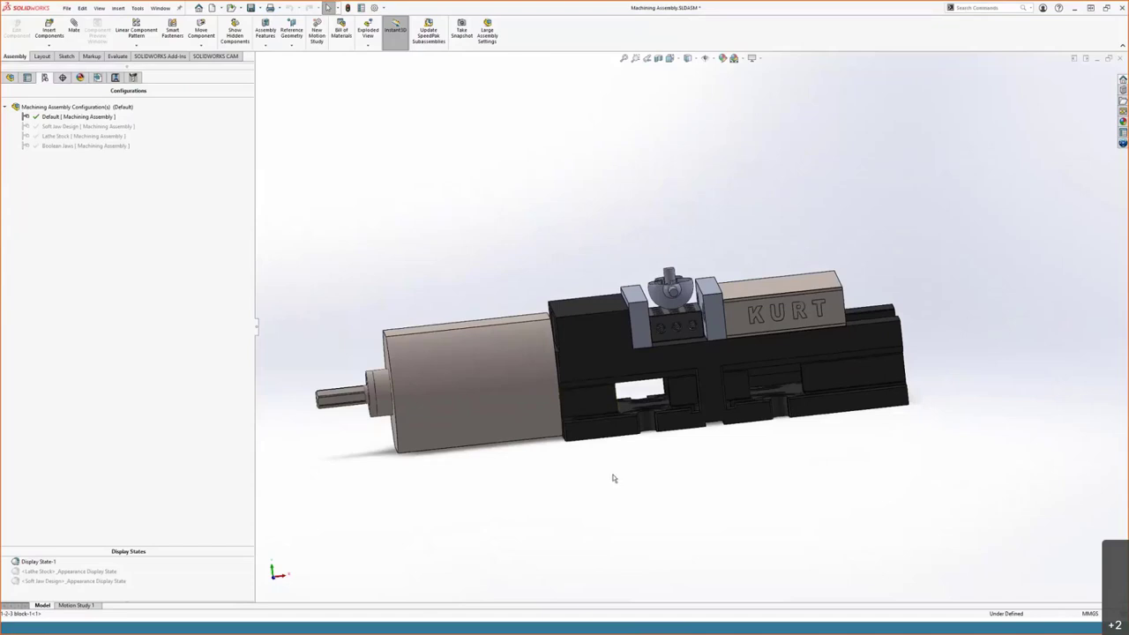
pyautogui.press('z')
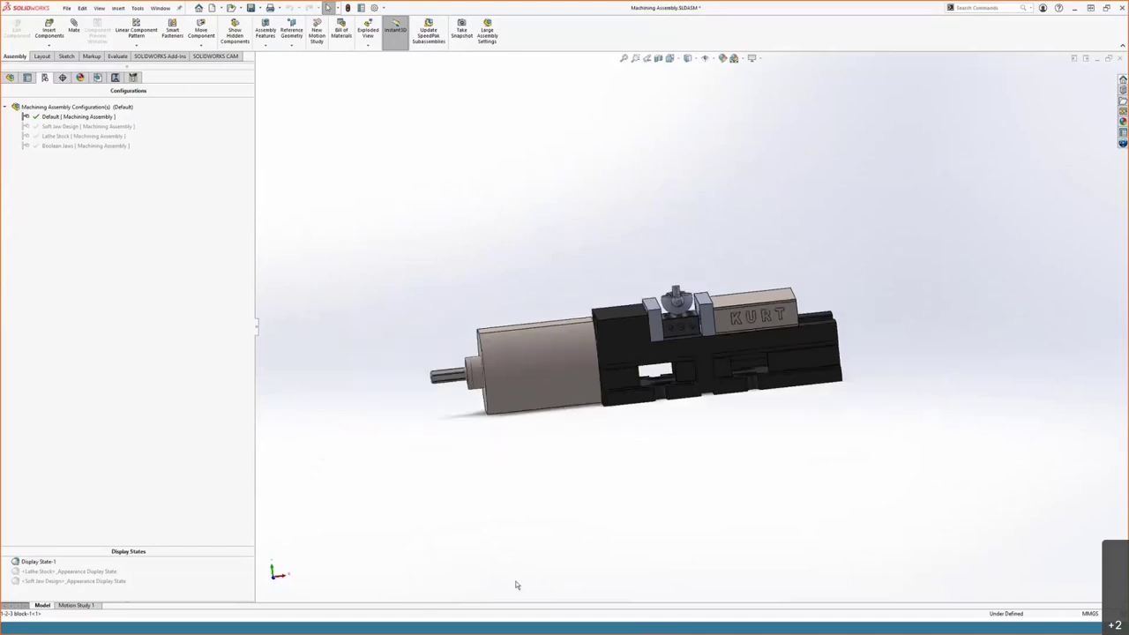
pyautogui.moveTo(491, 535); pyautogui.dragTo(650, 467, button='middle')
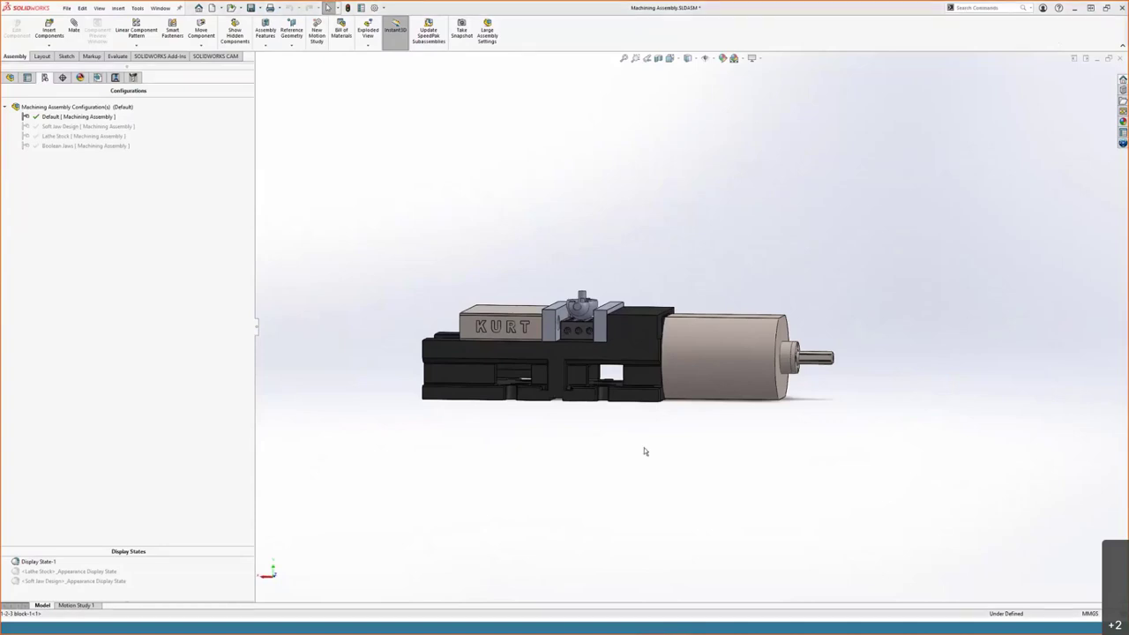
pyautogui.moveTo(645, 451); pyautogui.dragTo(649, 494, button='middle')
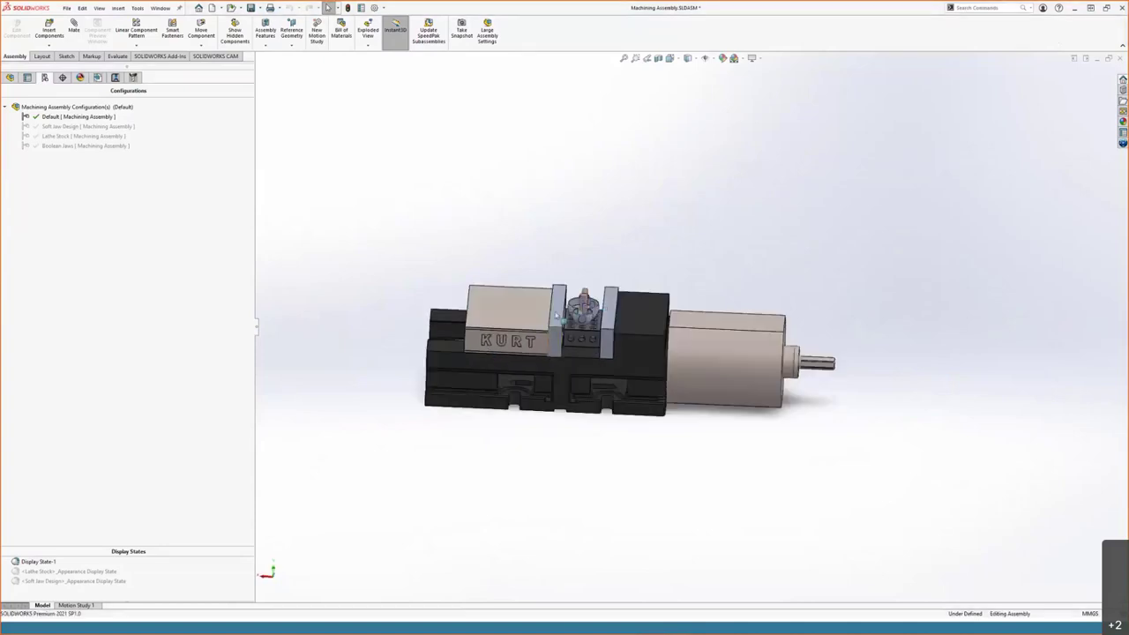
# Examine the Turbo Encabulator resting on the 1-2-3 block between the vise jaws, highlighting its large spherical face.
pyautogui.scroll(-5, 561, 318)
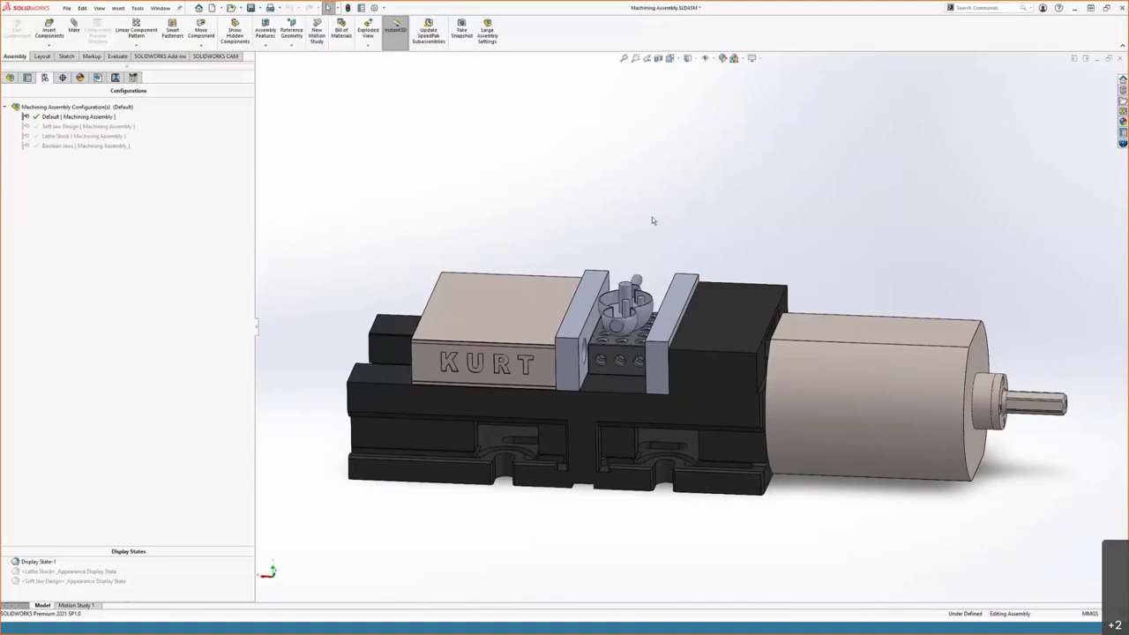
pyautogui.scroll(-5, 652, 217)
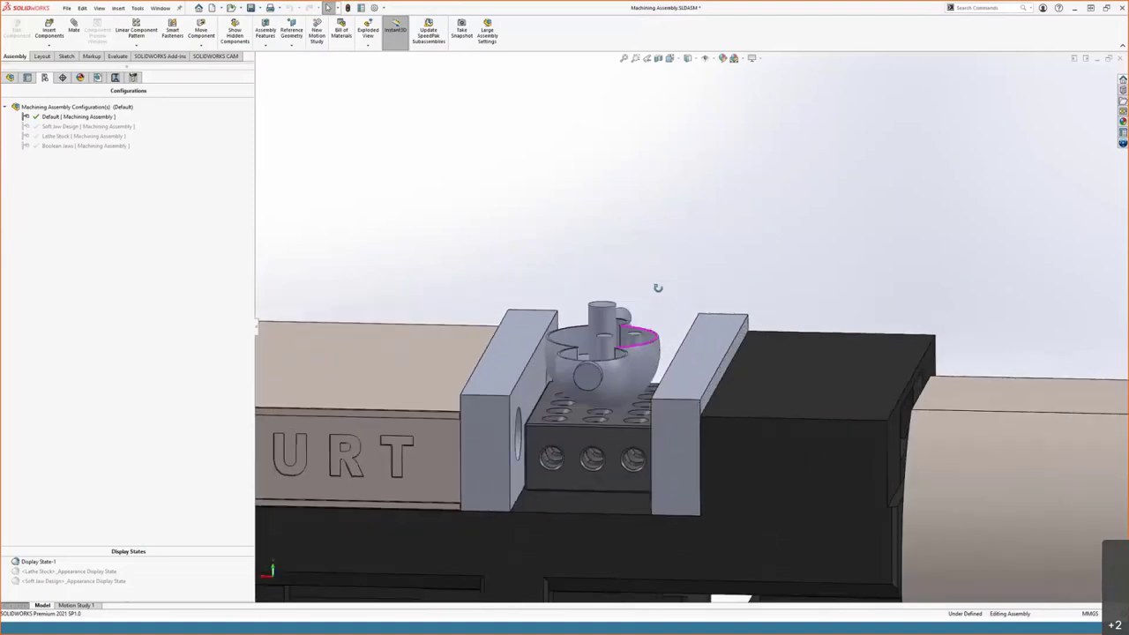
pyautogui.moveTo(659, 288); pyautogui.dragTo(600, 421, button='middle')
pyautogui.click(656, 350)
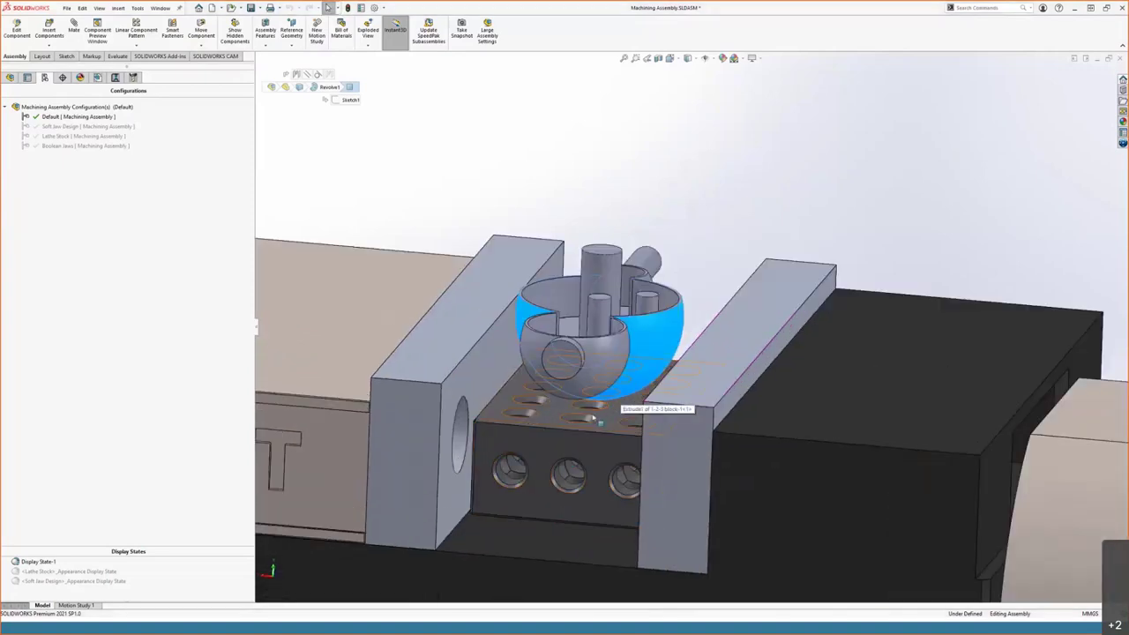
pyautogui.scroll(6, 706, 344)
pyautogui.moveTo(769, 282); pyautogui.dragTo(792, 265, button='middle')
pyautogui.click(792, 265)
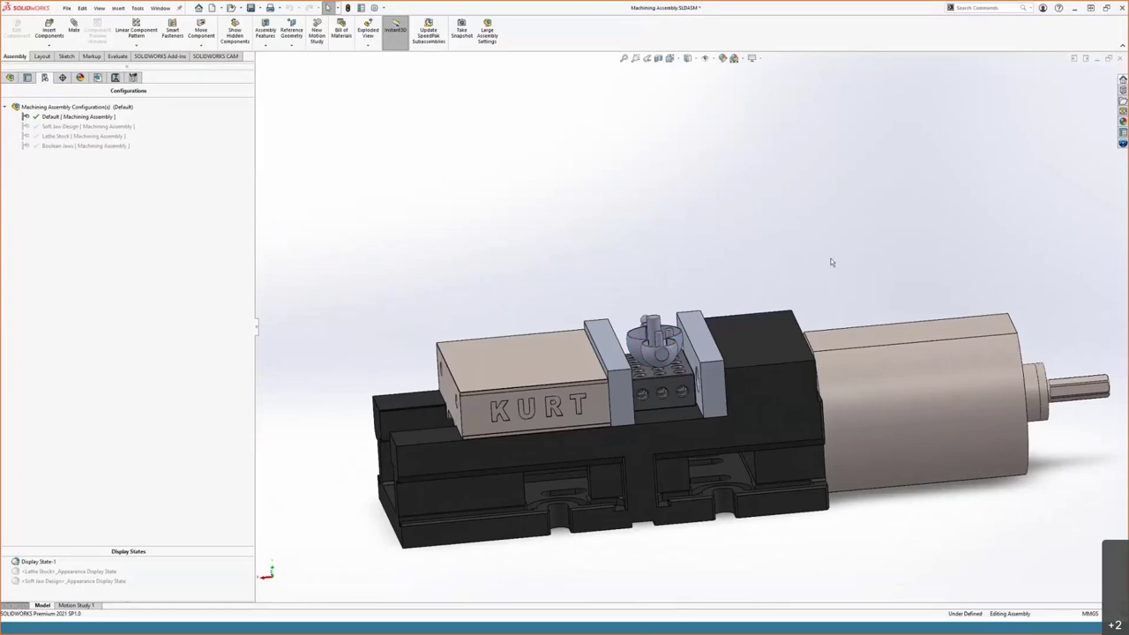
pyautogui.moveTo(827, 260)
pyautogui.mouseDown(button='middle')
pyautogui.moveTo(798, 255)
pyautogui.moveTo(816, 262)
pyautogui.moveTo(820, 253)
pyautogui.mouseUp(button='middle')
pyautogui.moveTo(796, 315); pyautogui.dragTo(772, 329, button='middle')
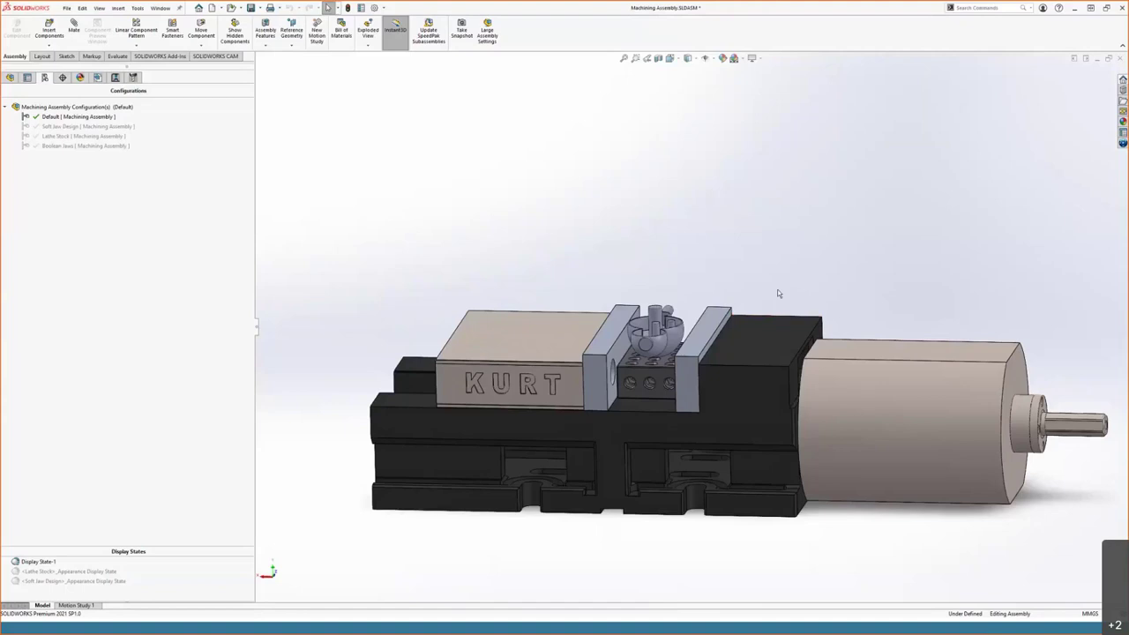
# Inspect the vise body's top face and the 1-2-3 block beneath the part in the default assembly configuration.
pyautogui.scroll(-3, 663, 308)
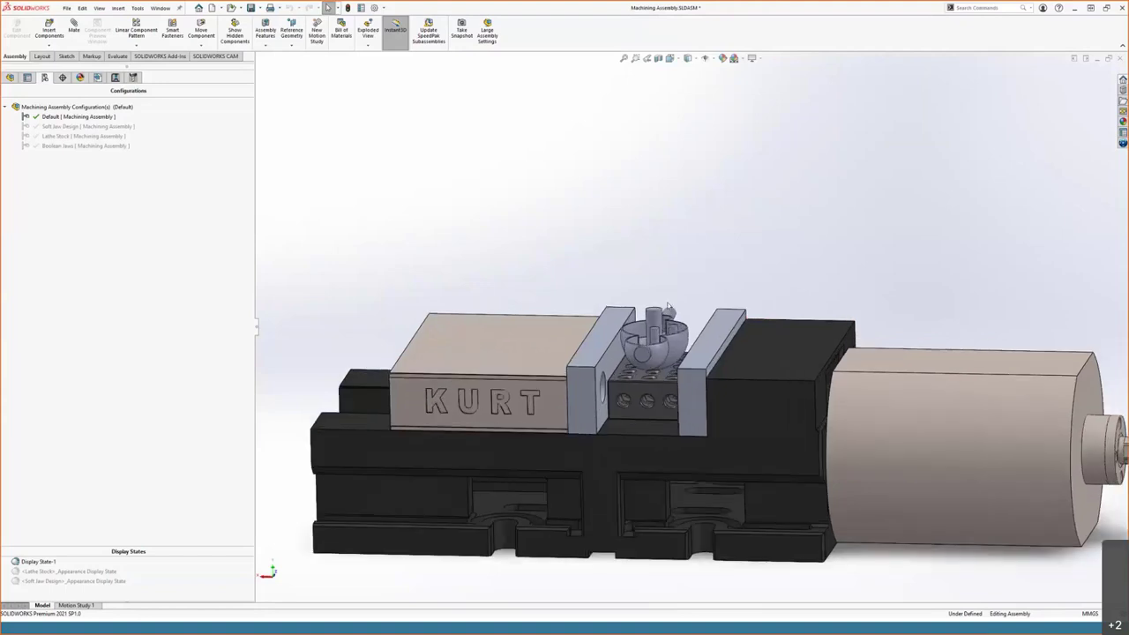
pyautogui.scroll(2, 672, 308)
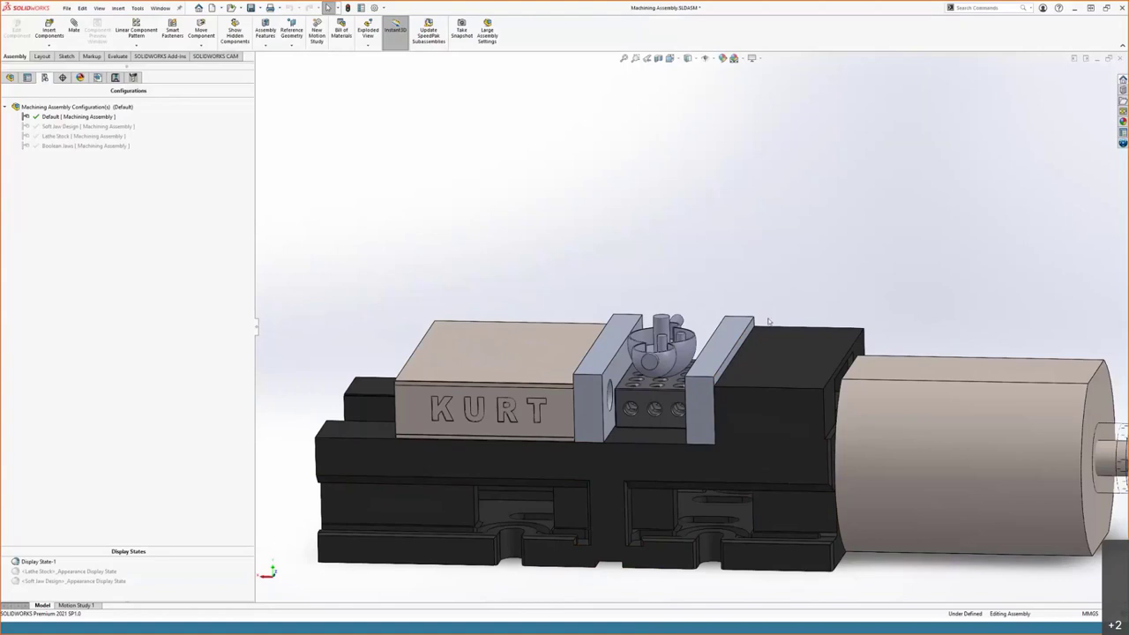
pyautogui.click(815, 364)
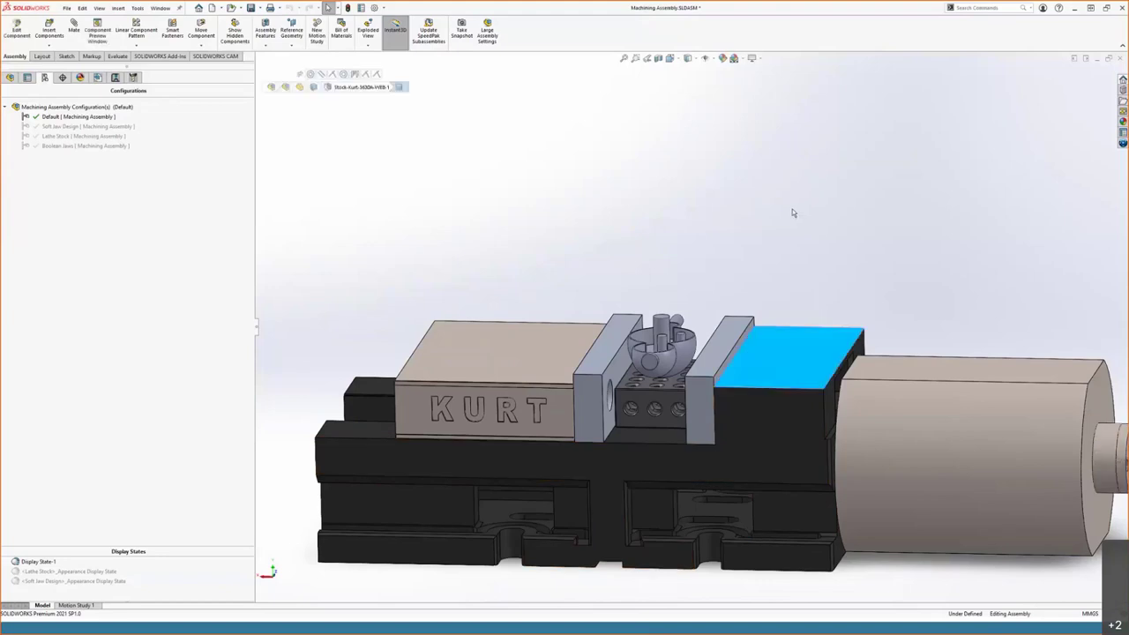
pyautogui.click(671, 389)
pyautogui.click(934, 204)
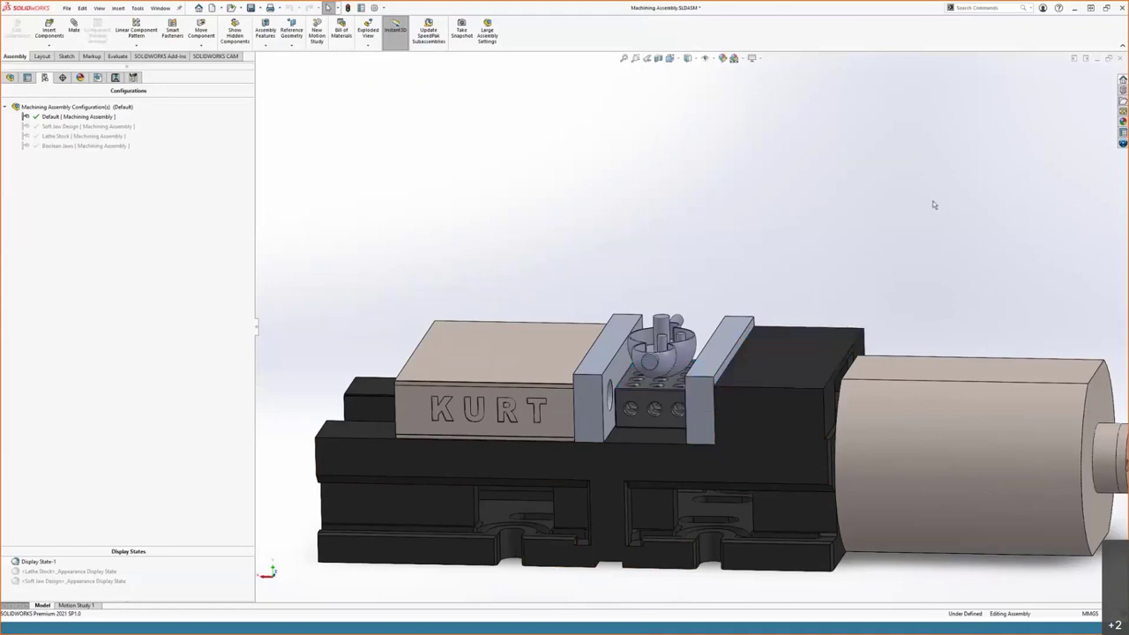
pyautogui.press('z')
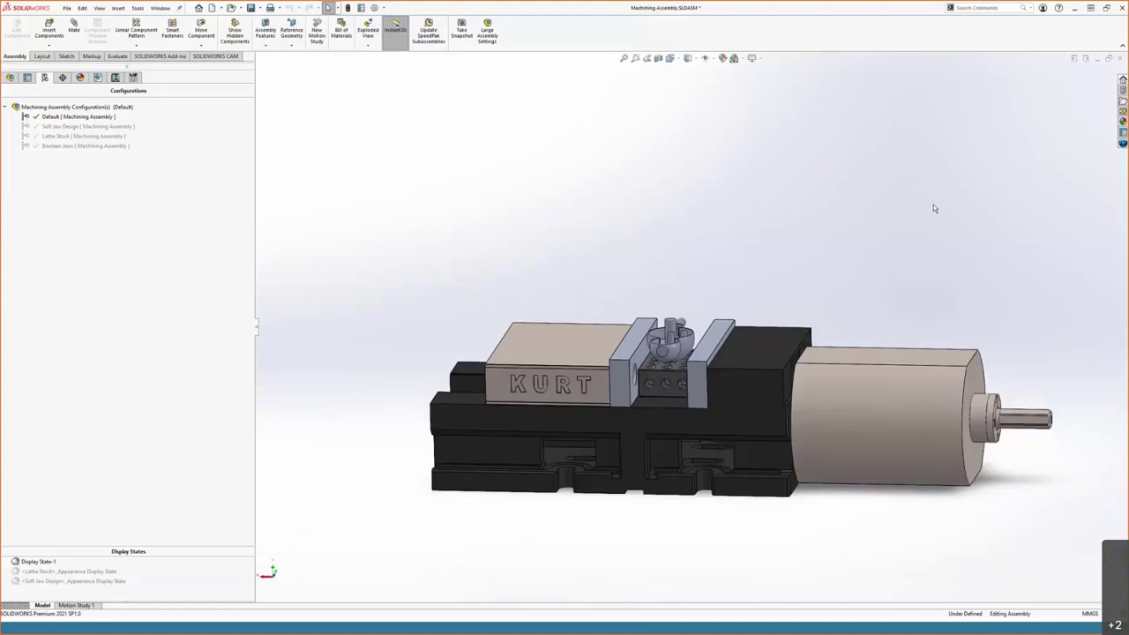
pyautogui.moveTo(874, 257); pyautogui.dragTo(848, 260, button='middle')
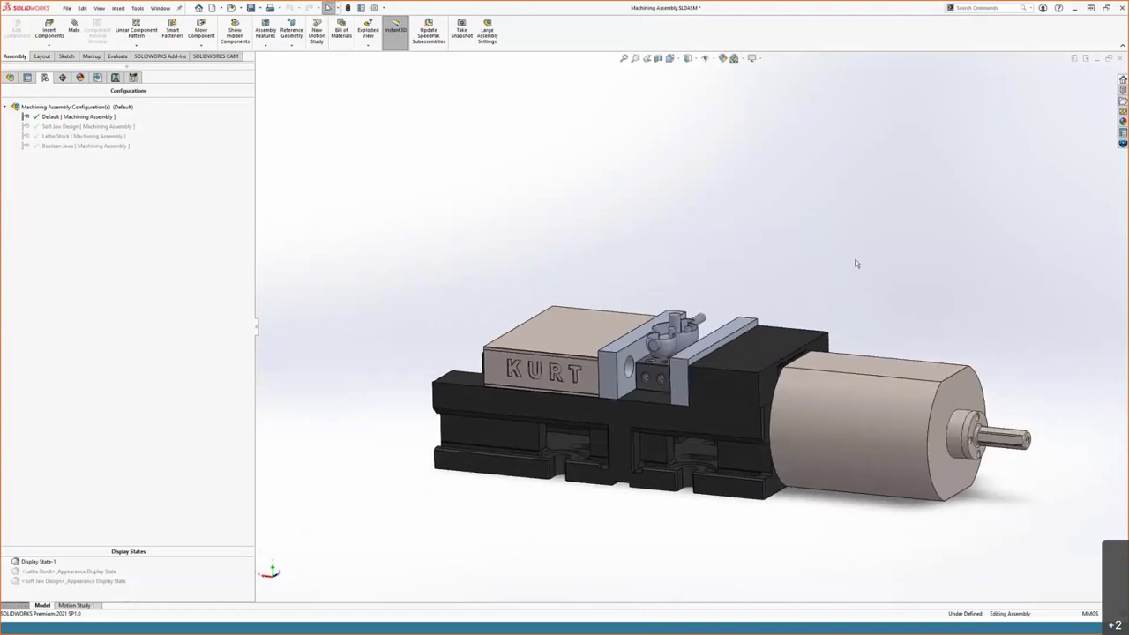
# Examine the part's spherical end between the jaws, the jaw bolt holes and the vise bed surface between the jaws.
pyautogui.scroll(-3, 815, 308)
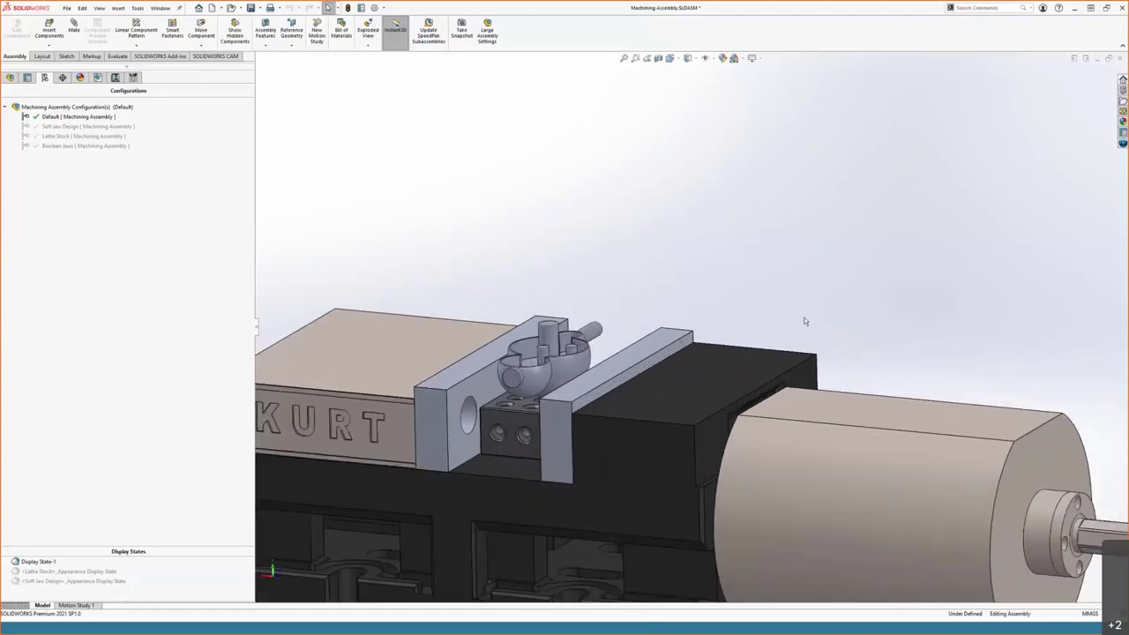
pyautogui.moveTo(805, 323); pyautogui.dragTo(736, 370, button='middle')
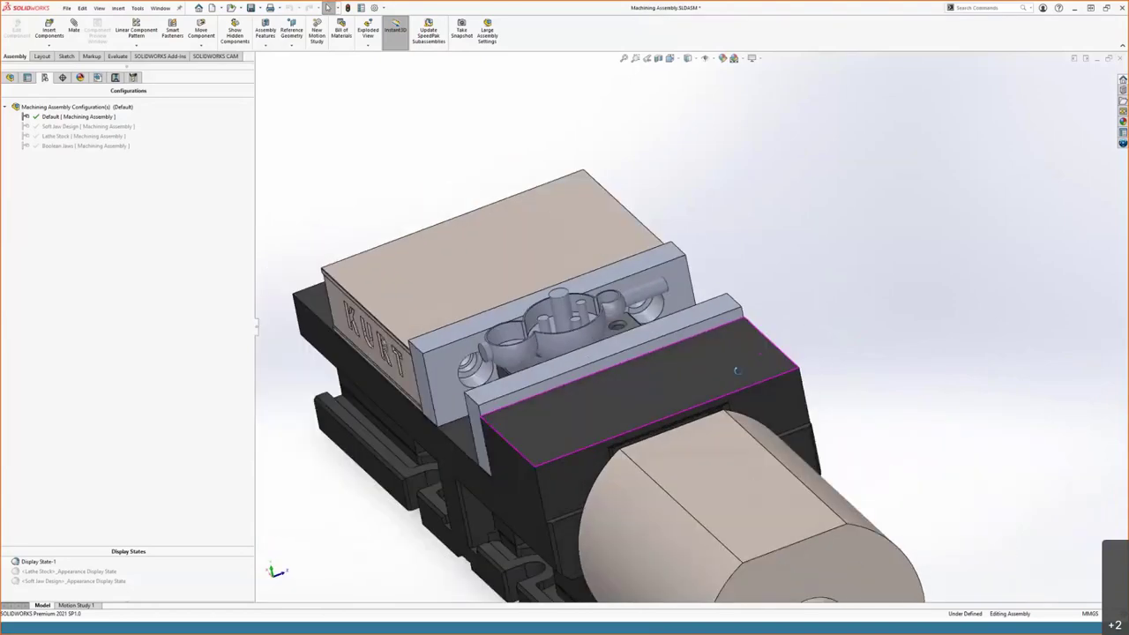
pyautogui.scroll(-2, 736, 371)
pyautogui.click(450, 340)
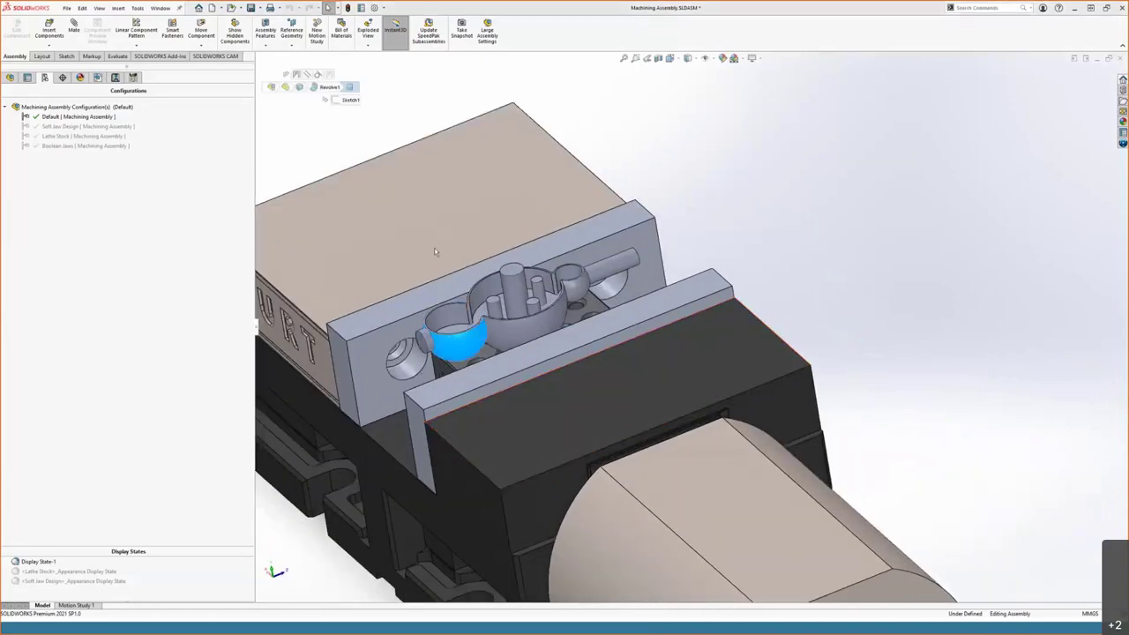
pyautogui.moveTo(434, 248); pyautogui.dragTo(557, 212, button='middle')
pyautogui.scroll(-2, 571, 277)
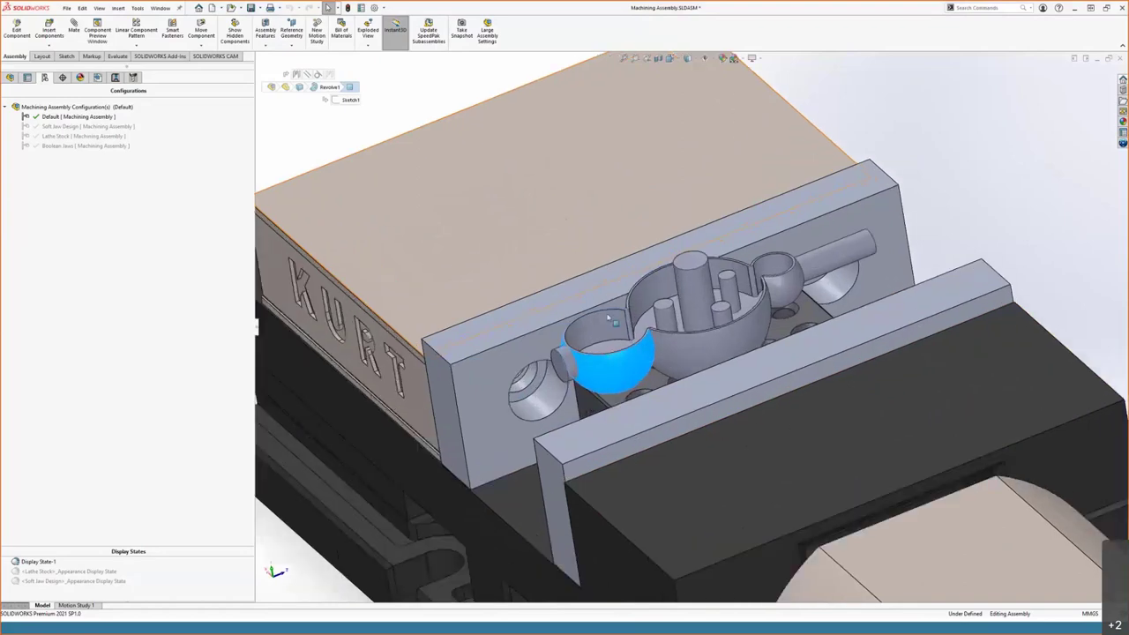
pyautogui.moveTo(573, 279)
pyautogui.mouseDown(button='middle')
pyautogui.moveTo(580, 340)
pyautogui.moveTo(612, 320)
pyautogui.moveTo(585, 329)
pyautogui.moveTo(596, 339)
pyautogui.moveTo(583, 308)
pyautogui.mouseUp(button='middle')
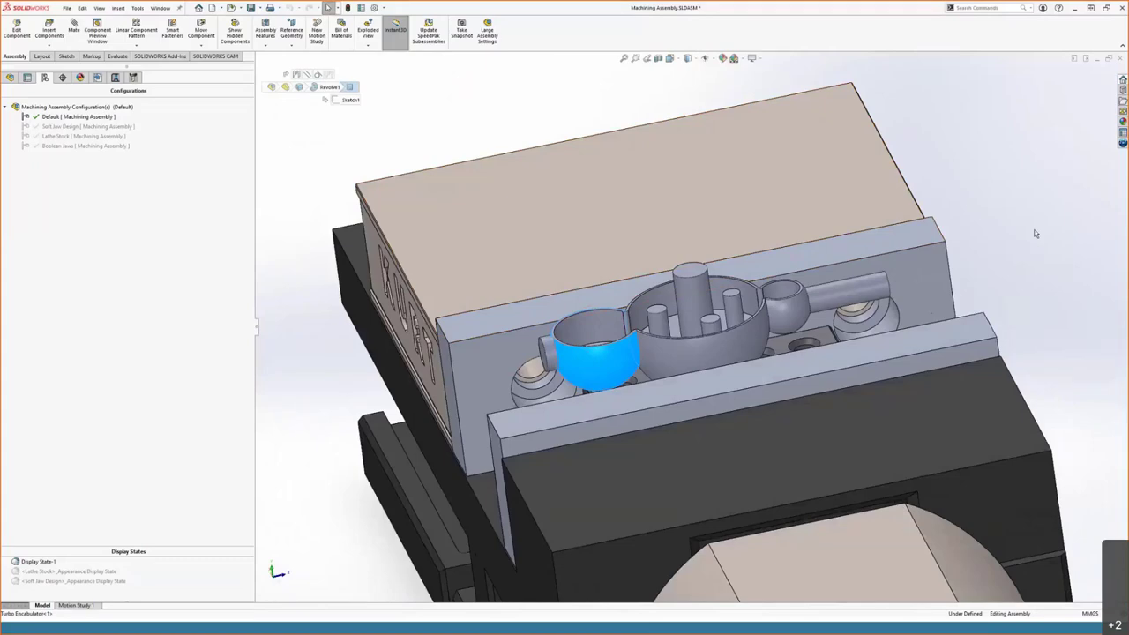
pyautogui.scroll(2, 1036, 224)
pyautogui.moveTo(830, 501)
pyautogui.mouseDown(button='middle')
pyautogui.moveTo(839, 489)
pyautogui.moveTo(847, 502)
pyautogui.mouseUp(button='middle')
pyautogui.scroll(2, 847, 499)
pyautogui.moveTo(770, 556); pyautogui.dragTo(887, 388, button='middle')
pyautogui.moveTo(469, 408); pyautogui.dragTo(469, 445, button='middle')
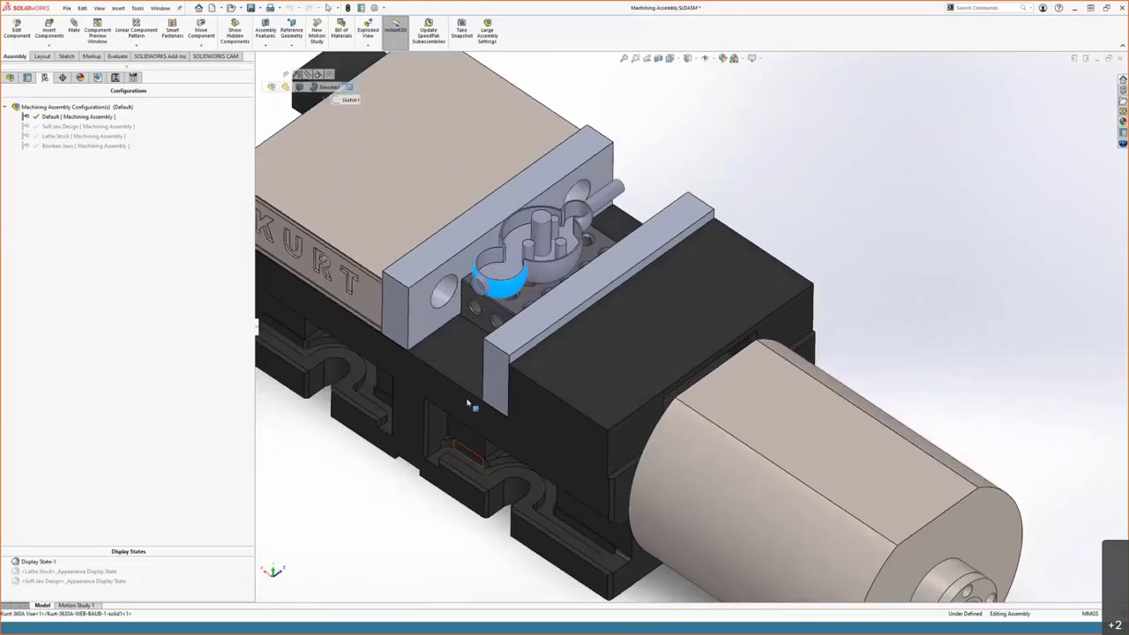
pyautogui.scroll(-1, 469, 403)
pyautogui.click(476, 330)
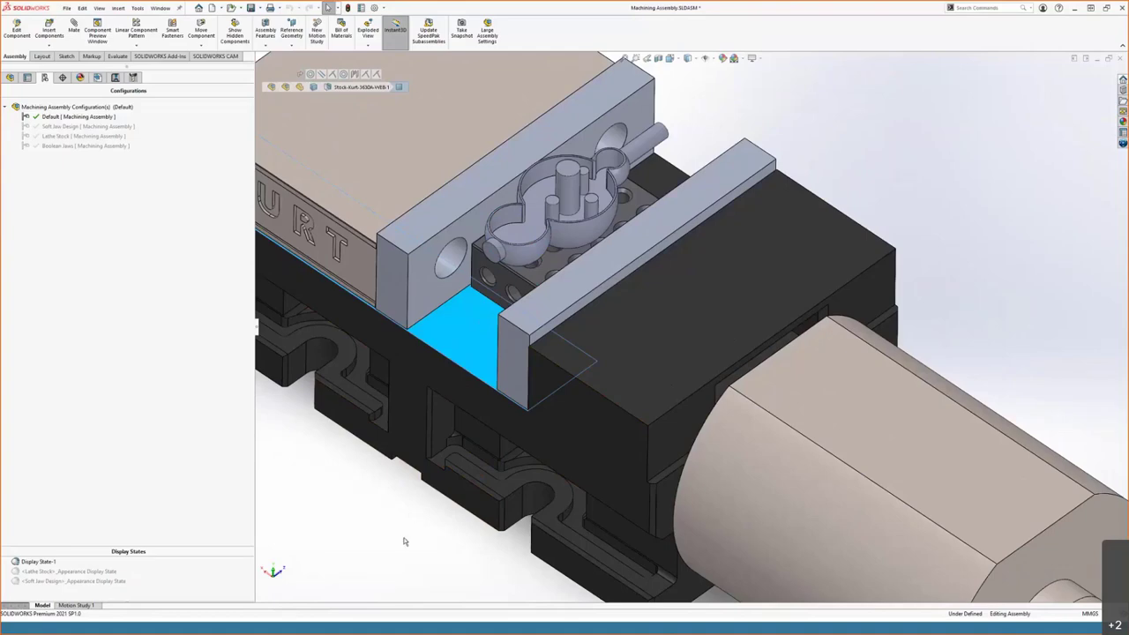
# Clear the face selection and activate the Soft Jaw Design configuration of the Machining Assembly.
pyautogui.click(404, 542)
pyautogui.press('f')
pyautogui.moveTo(601, 533); pyautogui.dragTo(642, 445, button='middle')
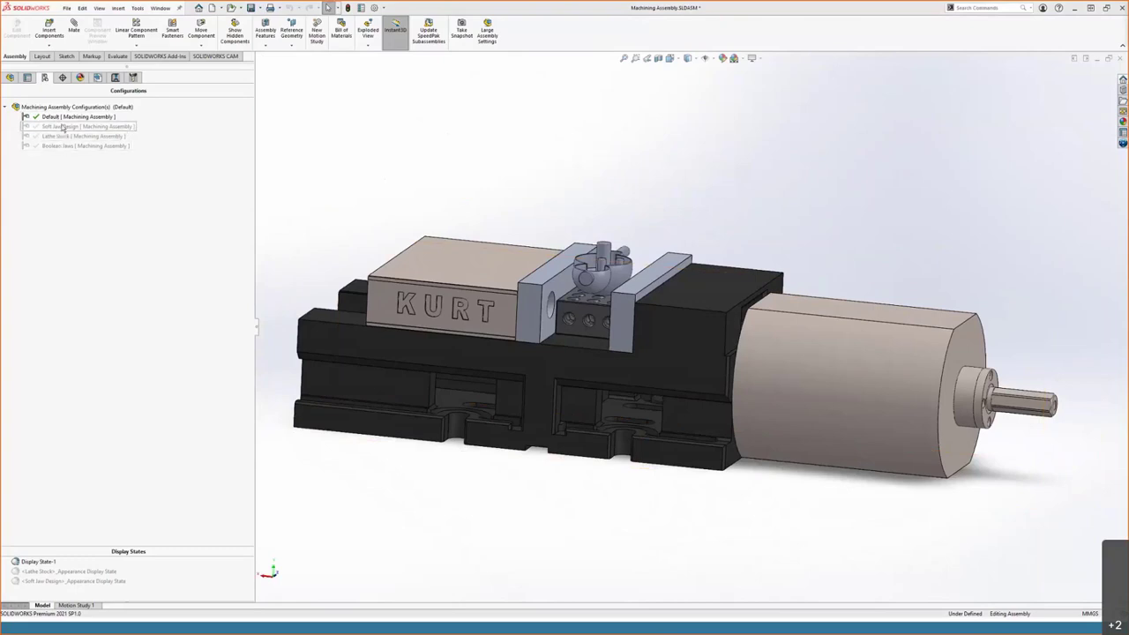
pyautogui.click(61, 126)
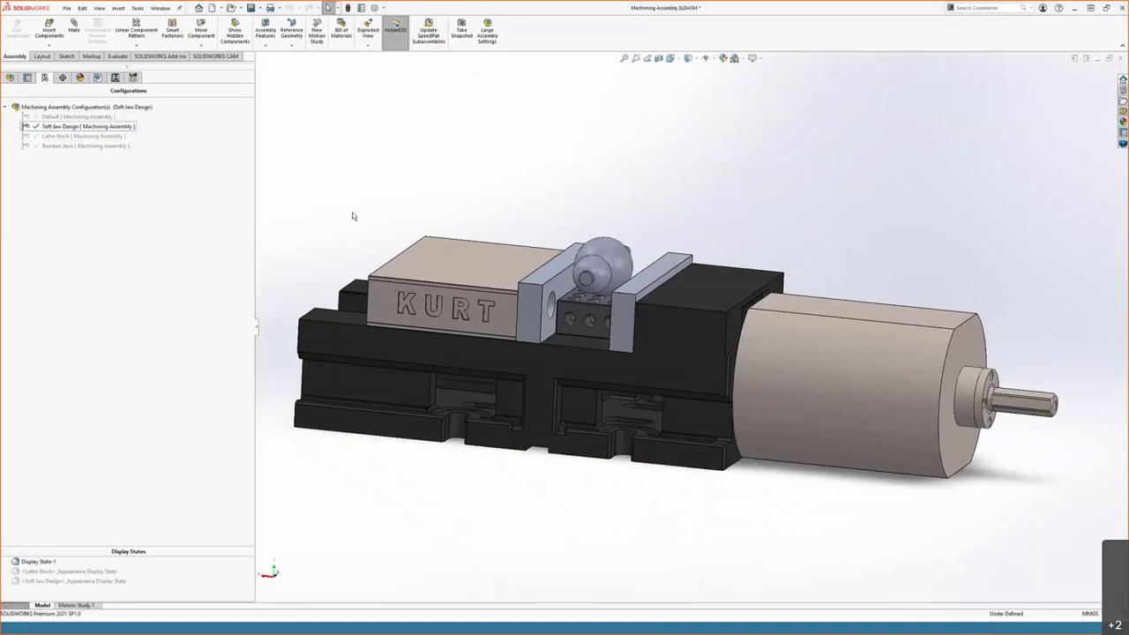
# Examine the Turbo Encabulator and its clearance to both jaw plates in the top view of the vise.
pyautogui.scroll(2, 352, 212)
pyautogui.moveTo(352, 213); pyautogui.dragTo(371, 191, button='middle')
pyautogui.moveTo(723, 240); pyautogui.dragTo(716, 376, button='middle')
pyautogui.scroll(-3, 656, 302)
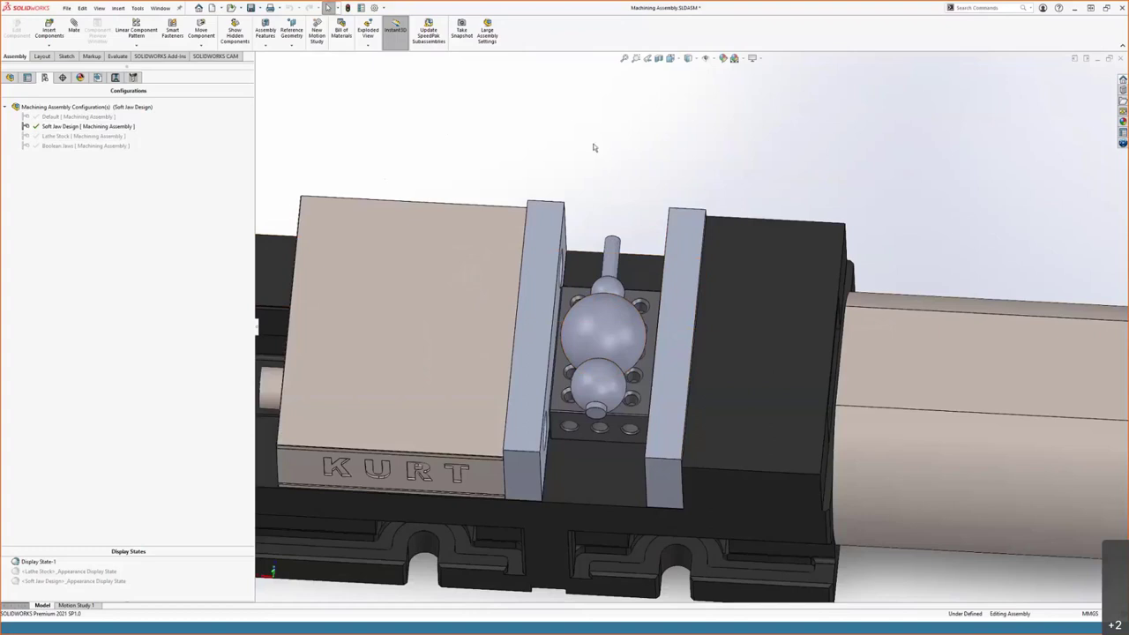
pyautogui.press('space')
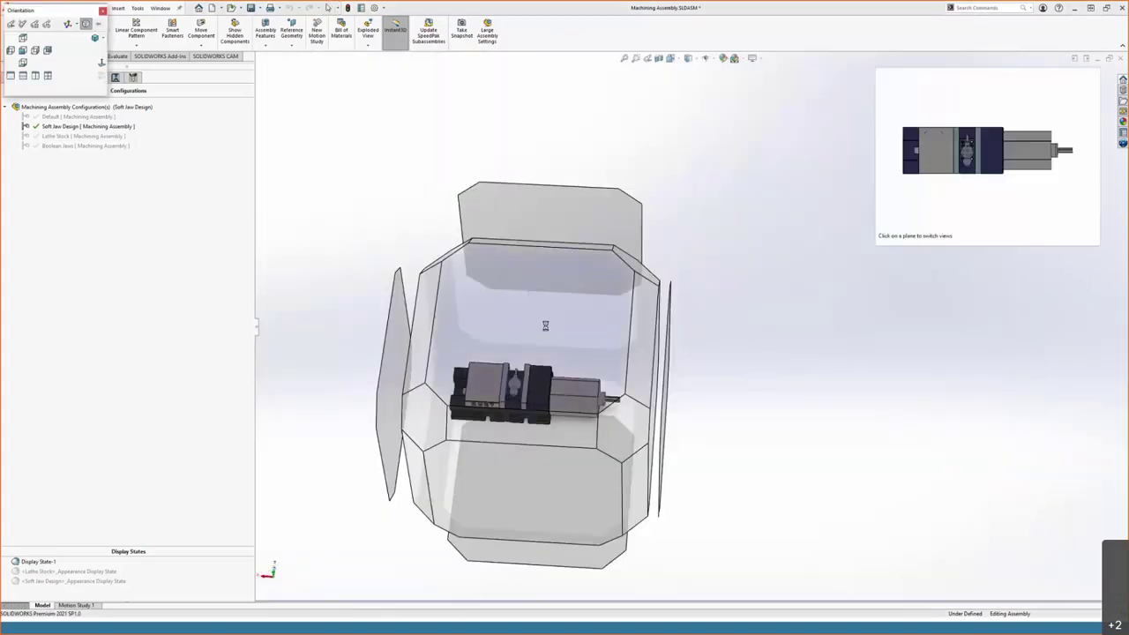
pyautogui.click(545, 328)
pyautogui.click(545, 326)
pyautogui.scroll(-5, 691, 351)
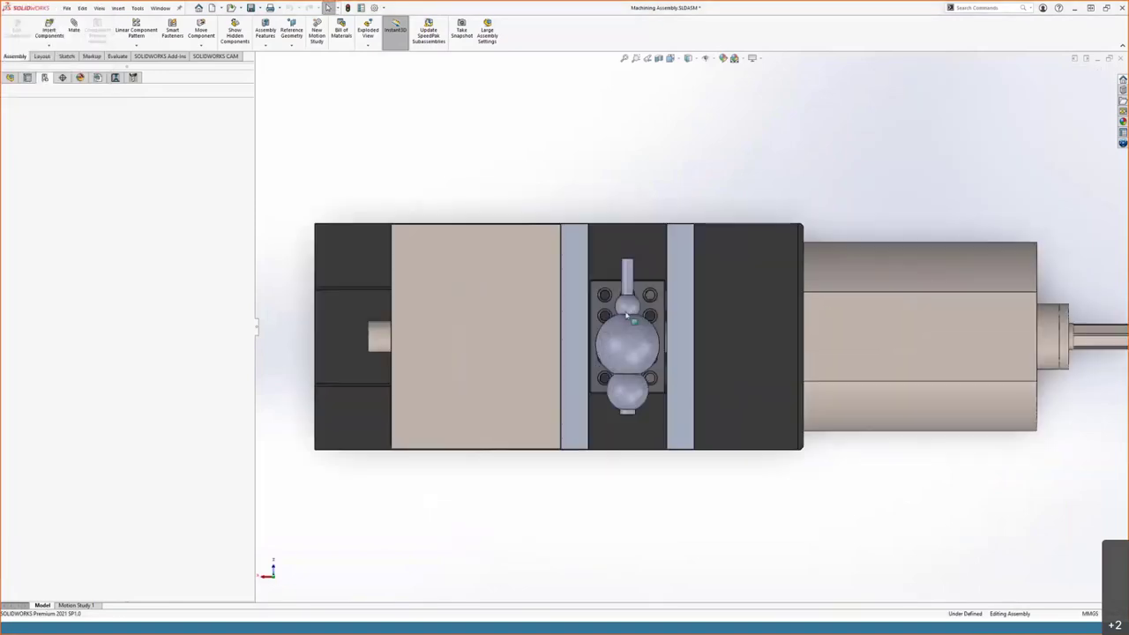
pyautogui.scroll(-4, 750, 386)
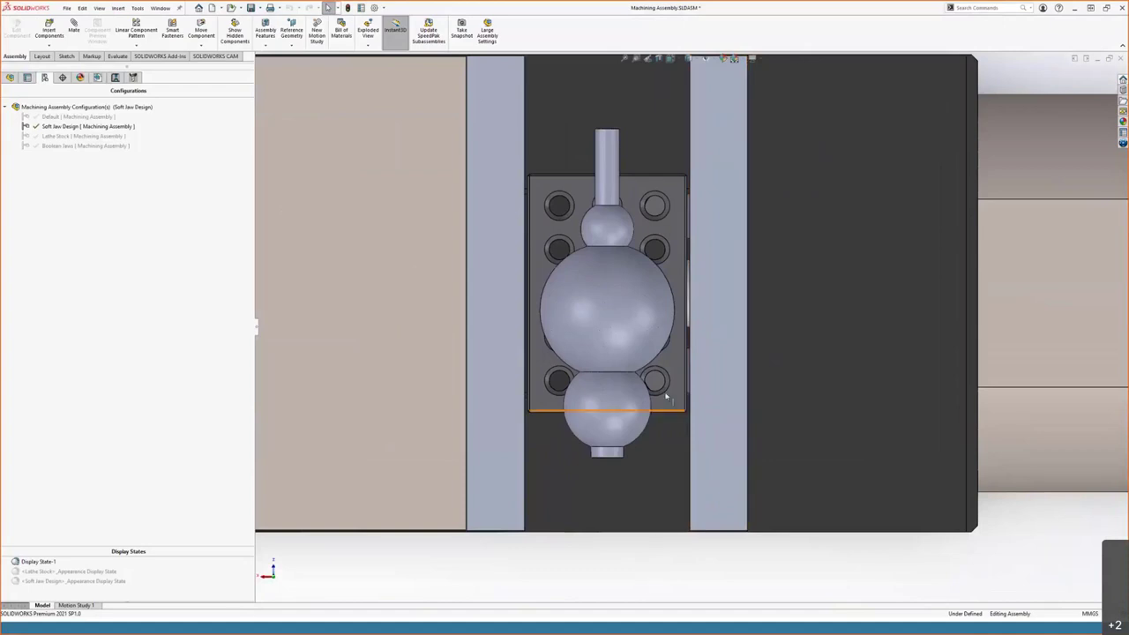
pyautogui.keyDown('ctrl'); pyautogui.moveTo(673, 411); pyautogui.dragTo(704, 448, button='middle'); pyautogui.keyUp('ctrl')
pyautogui.scroll(-2, 691, 567)
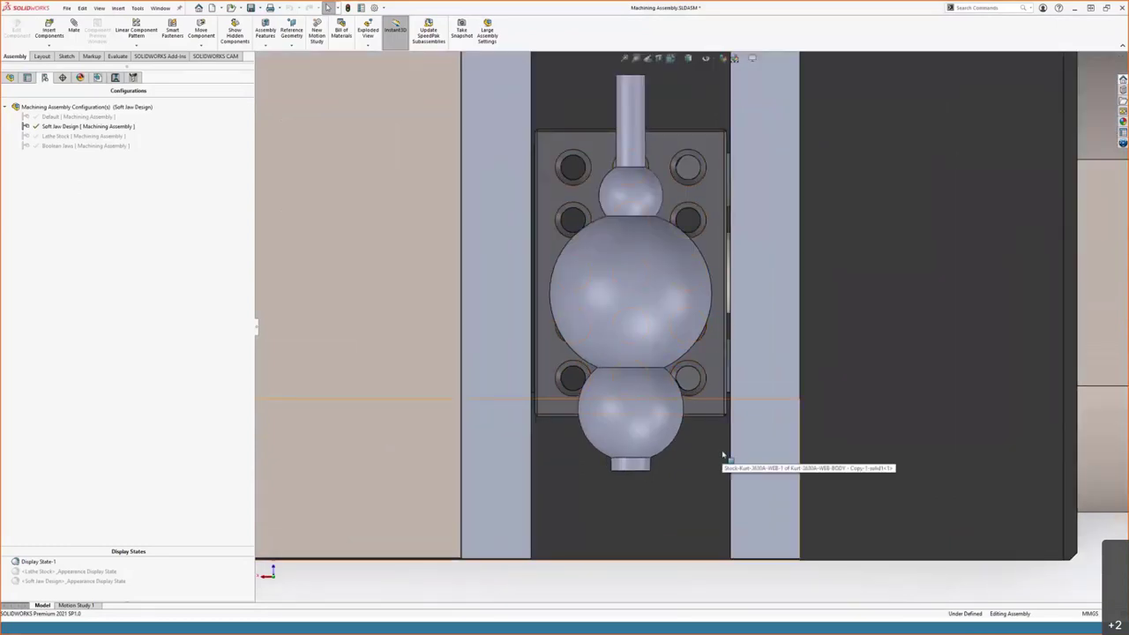
pyautogui.scroll(1, 724, 456)
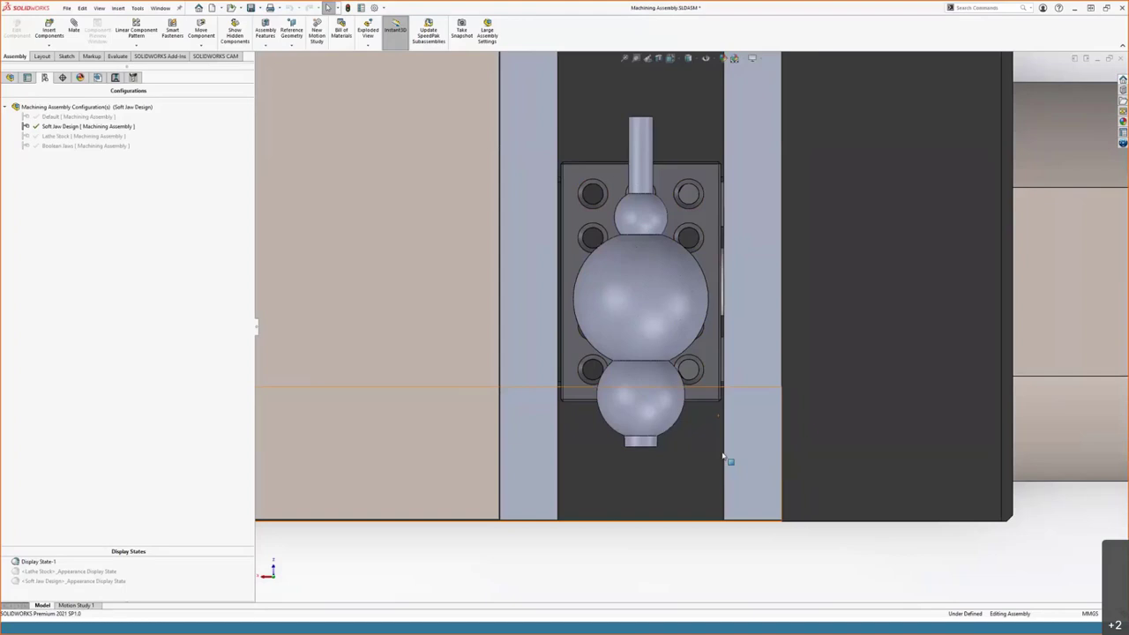
# Compare the part's height on the 1-2-3 block with the jaw plates from the front and from above.
pyautogui.scroll(4, 723, 455)
pyautogui.moveTo(683, 512); pyautogui.dragTo(677, 209, button='middle')
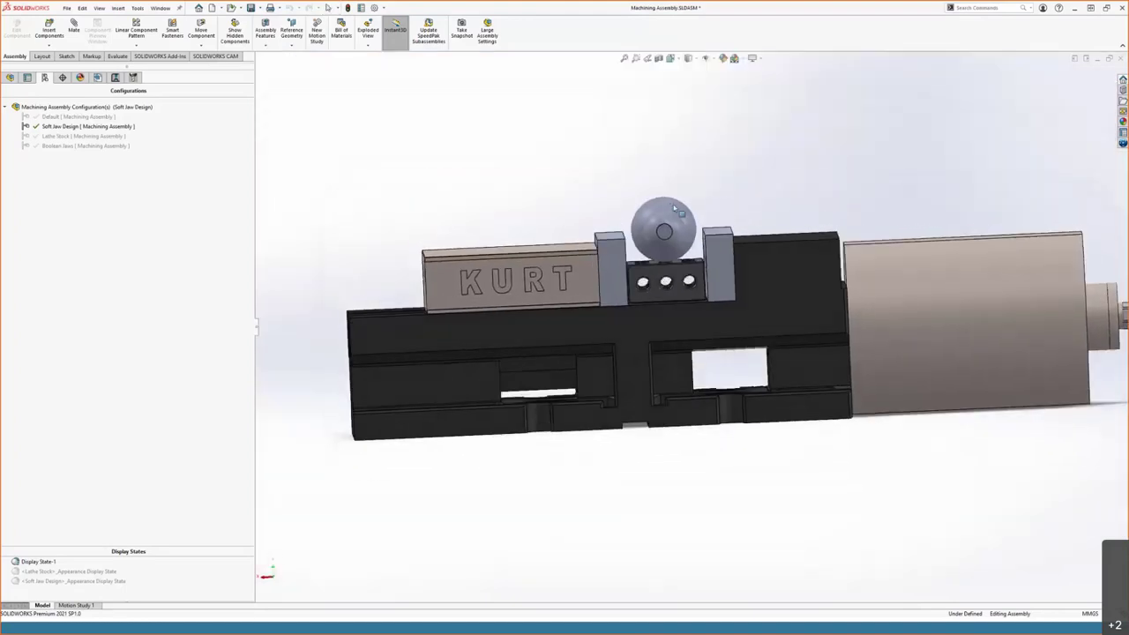
pyautogui.scroll(-5, 706, 264)
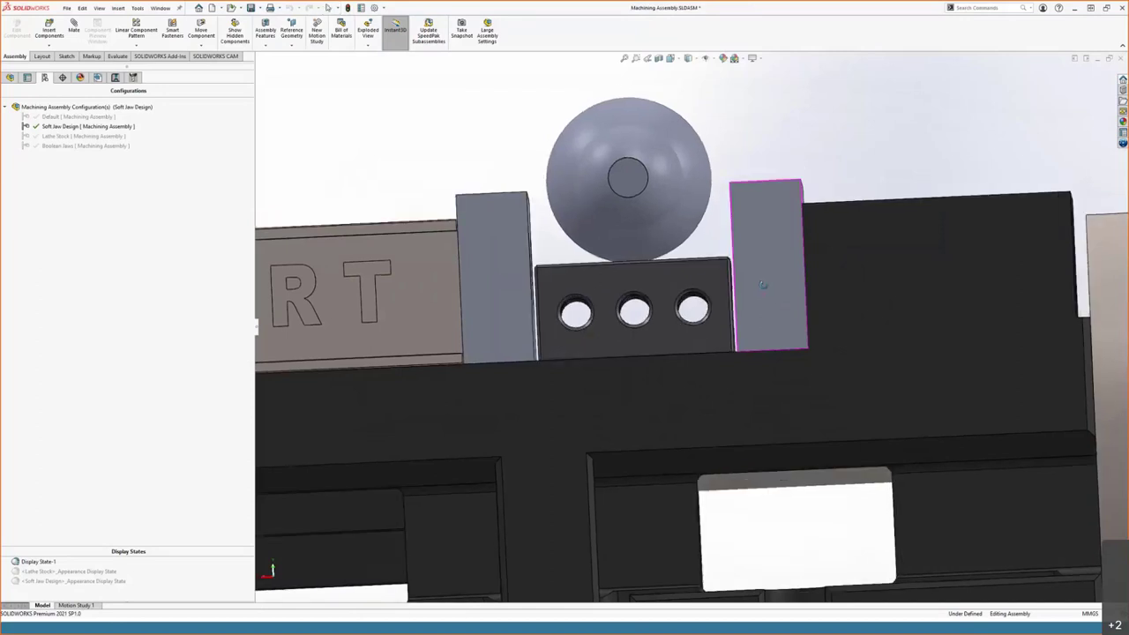
pyautogui.scroll(4, 716, 295)
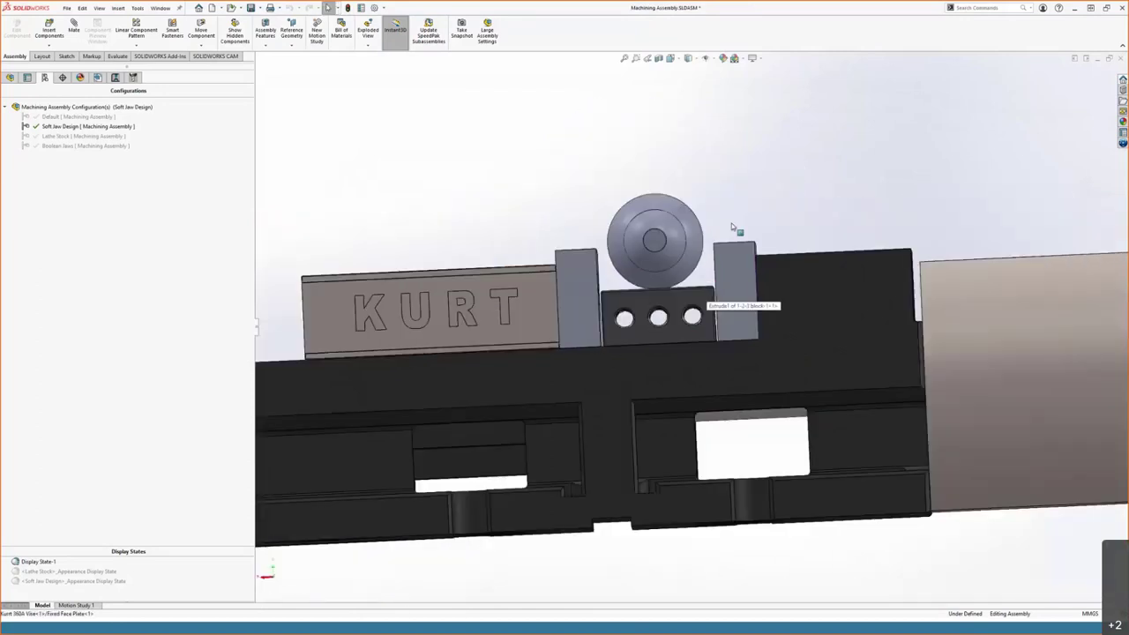
pyautogui.moveTo(732, 223); pyautogui.dragTo(751, 549, button='middle')
pyautogui.press('space')
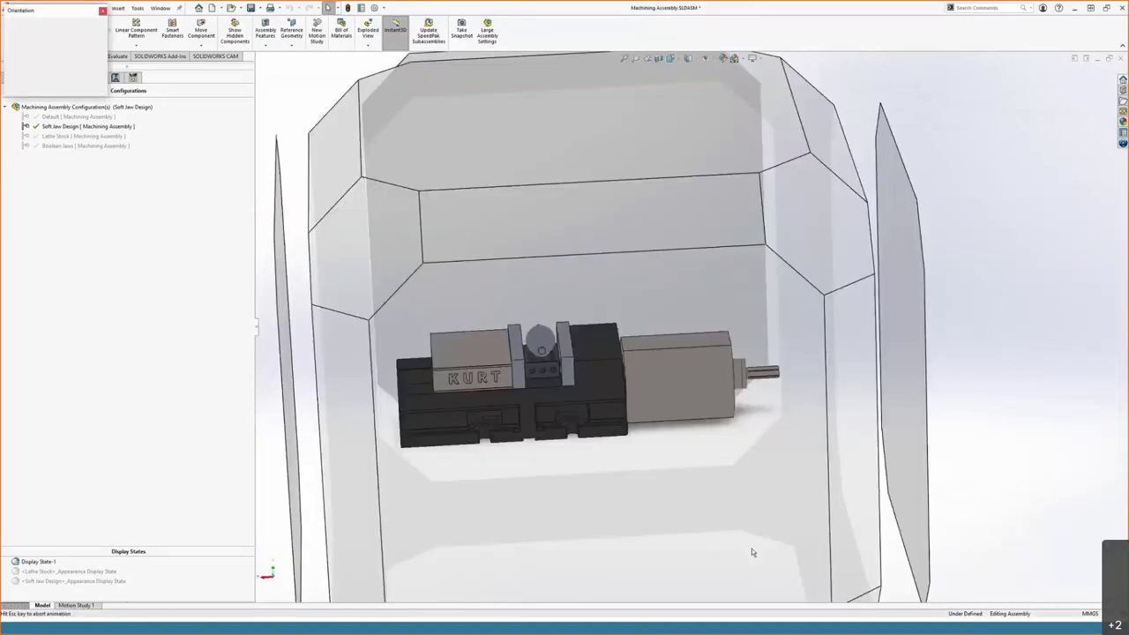
pyautogui.click(522, 283)
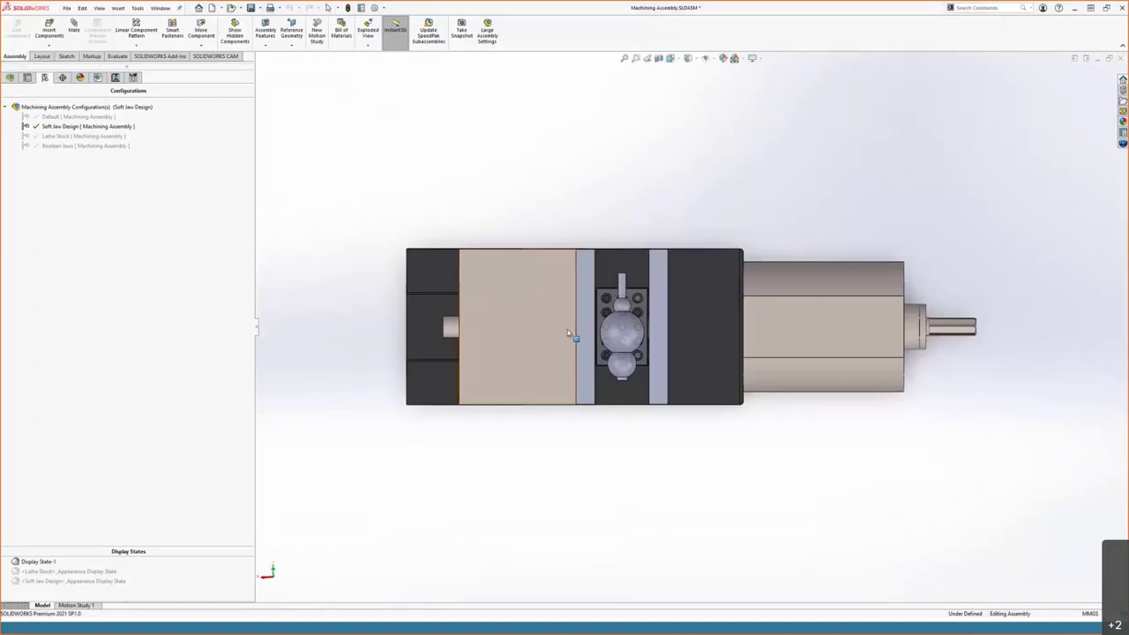
pyautogui.scroll(-5, 617, 335)
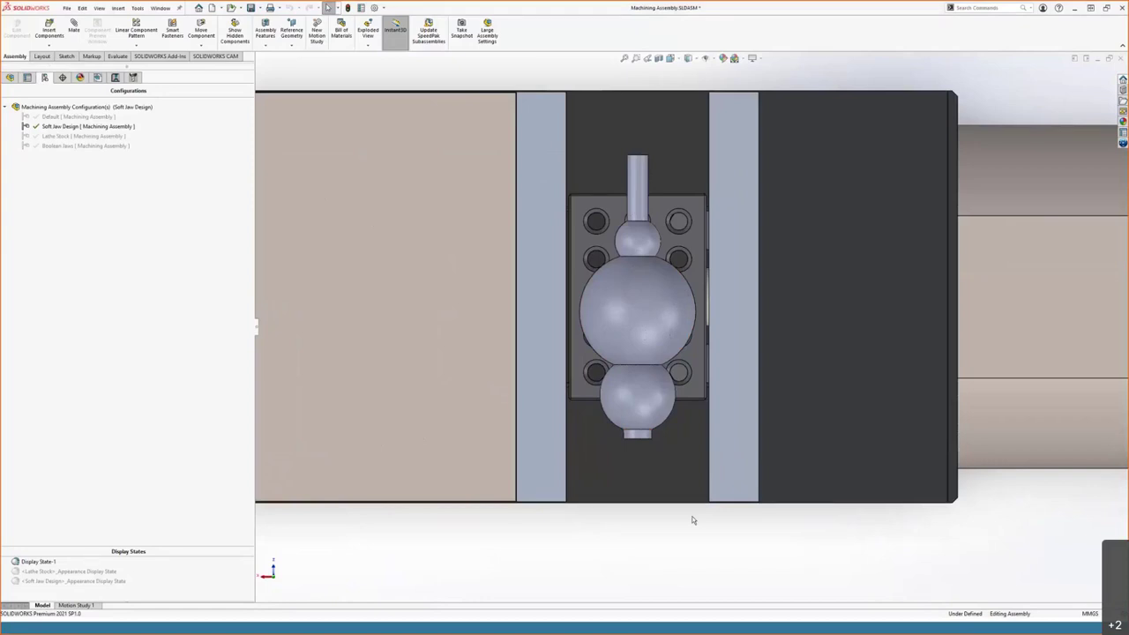
# Inspect the part at an angle between the jaws, highlighting the cylindrical faces of its short stub and long shaft.
pyautogui.middleClick(665, 471)
pyautogui.moveTo(665, 470); pyautogui.dragTo(611, 346, button='middle')
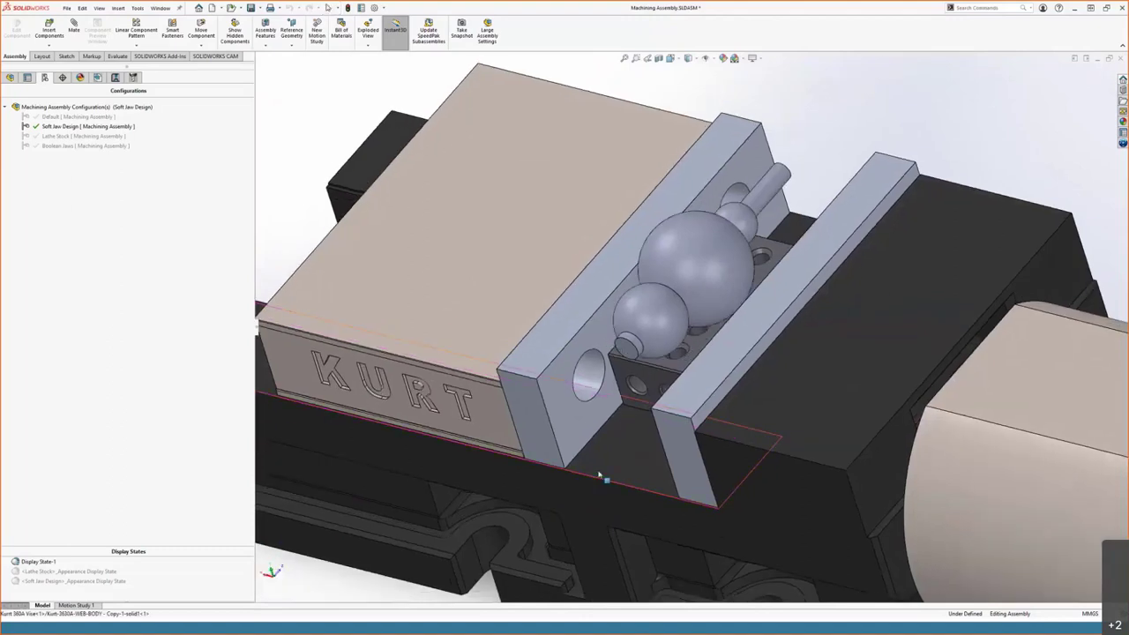
pyautogui.scroll(3, 542, 504)
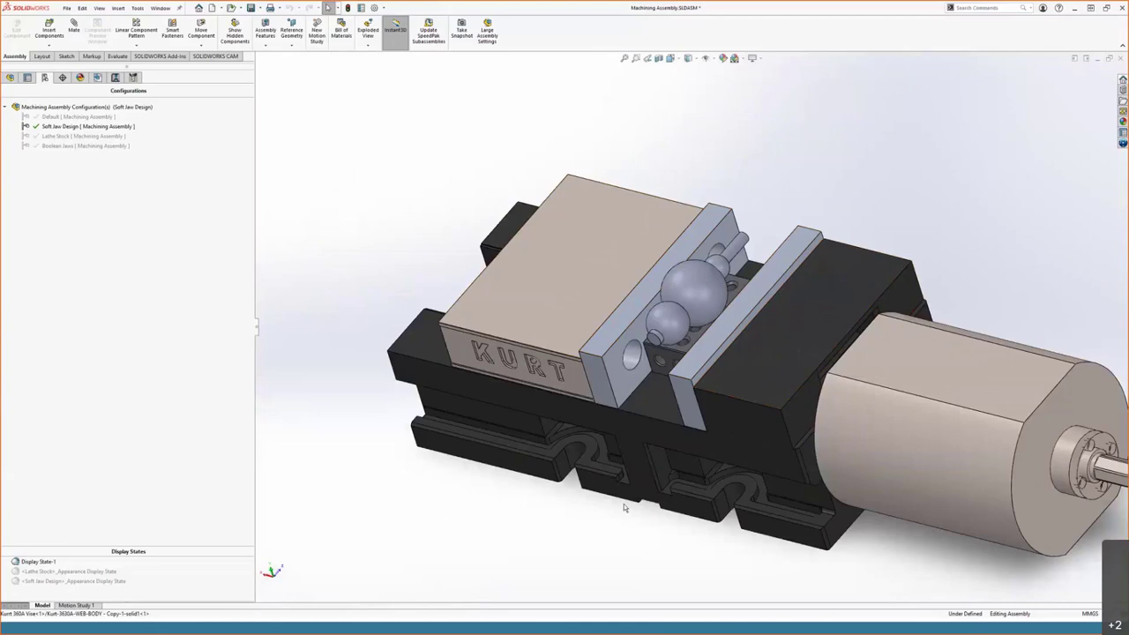
pyautogui.scroll(-5, 725, 295)
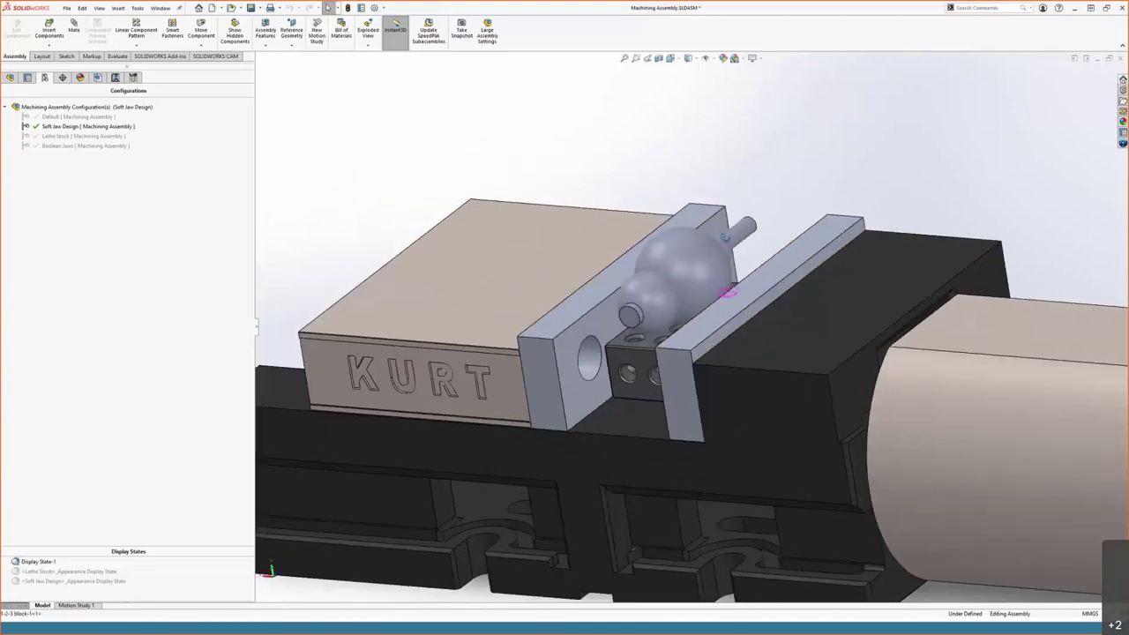
pyautogui.scroll(-6, 727, 293)
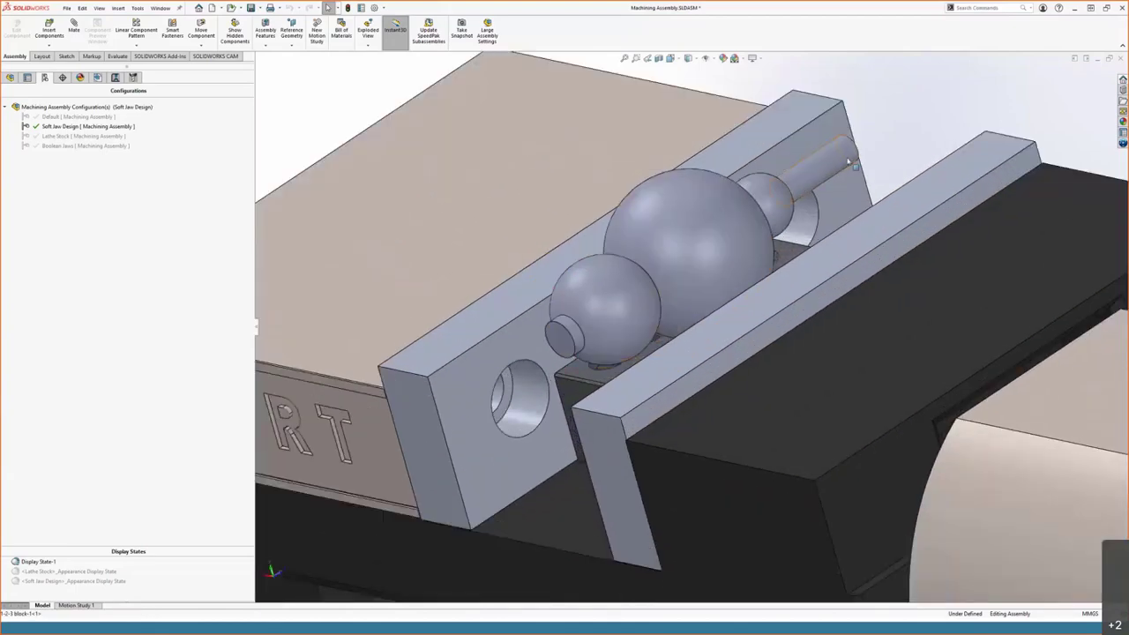
pyautogui.click(849, 162)
pyautogui.click(572, 337)
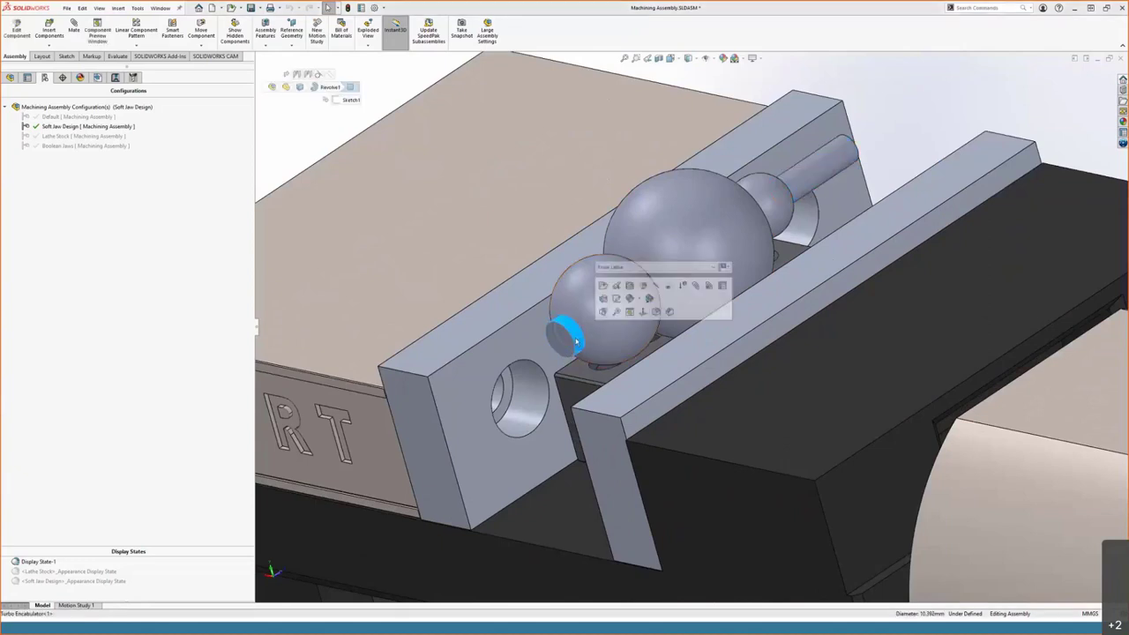
pyautogui.click(830, 172)
pyautogui.scroll(6, 559, 327)
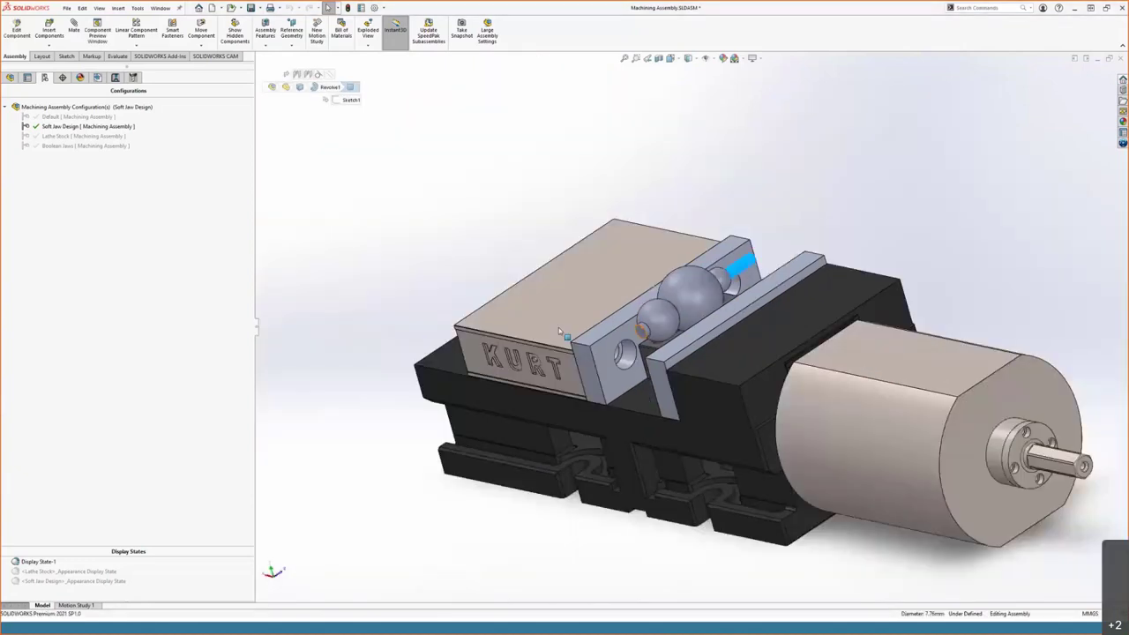
pyautogui.scroll(2, 558, 327)
pyautogui.click(461, 290)
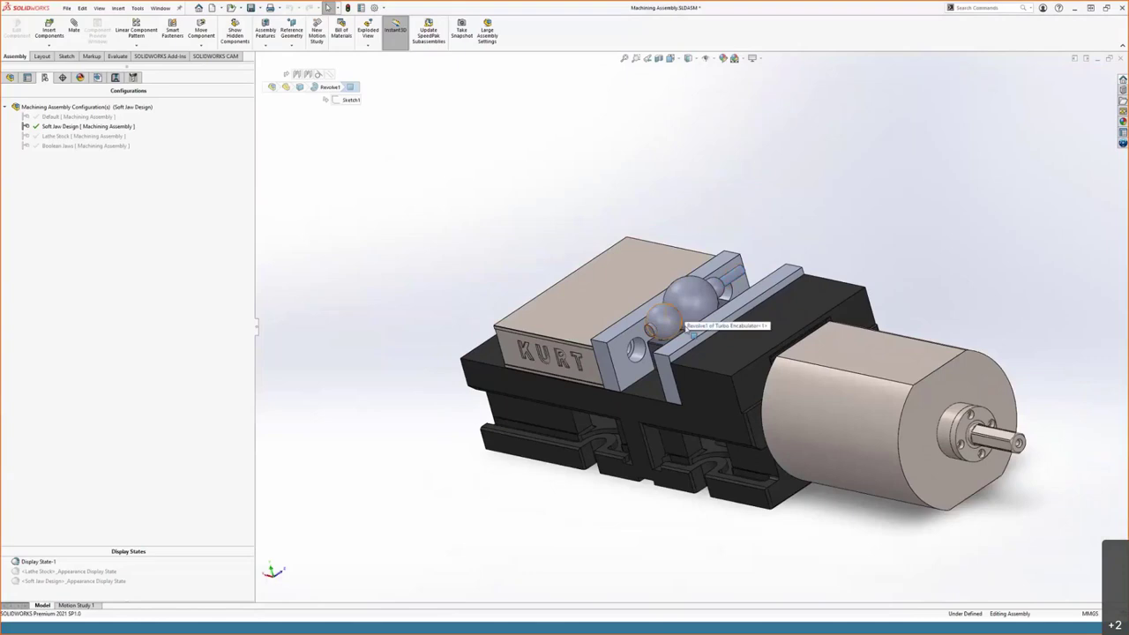
# Inspect the gap between the part and the jaws from above, highlighting the top face of the movable jaw plate.
pyautogui.moveTo(685, 328); pyautogui.dragTo(732, 381, button='middle')
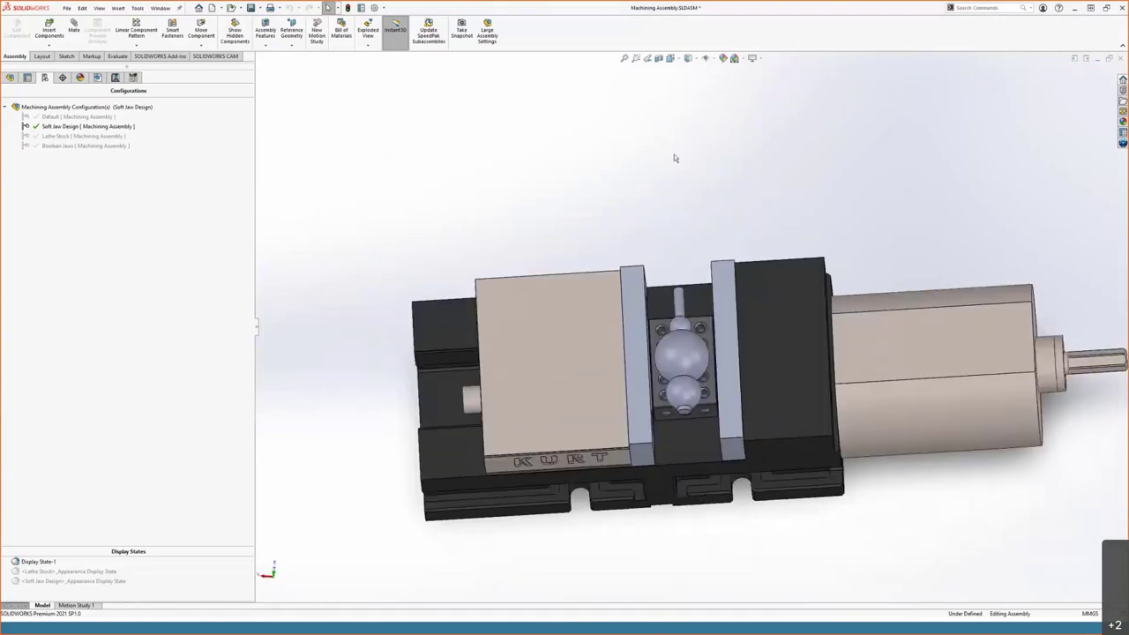
pyautogui.press('space')
pyautogui.click(565, 347)
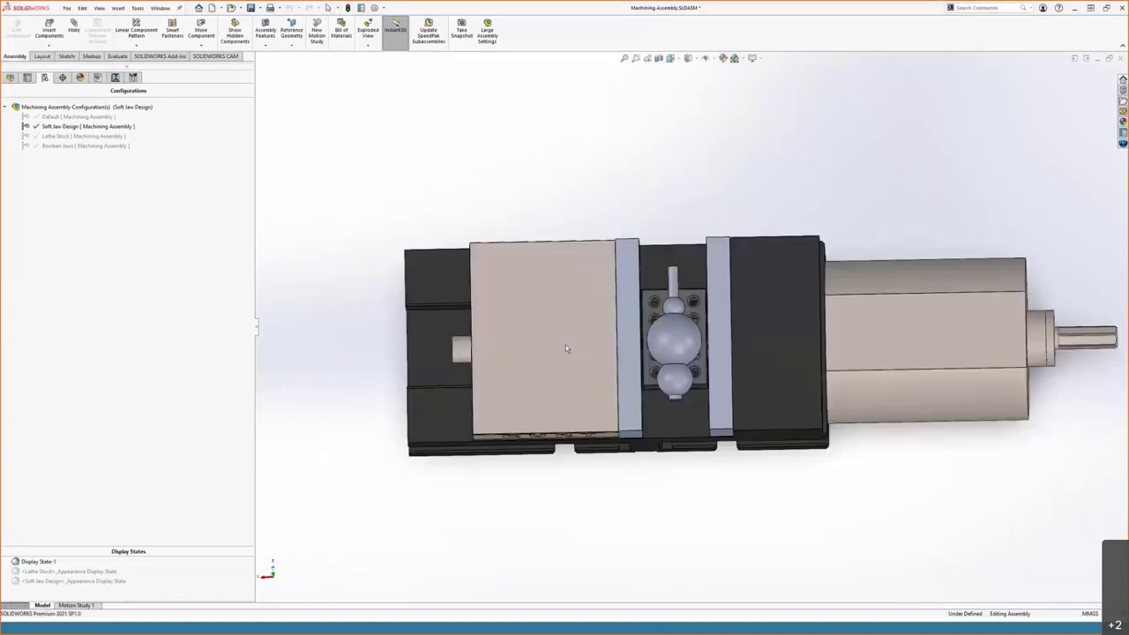
pyautogui.scroll(-5, 637, 423)
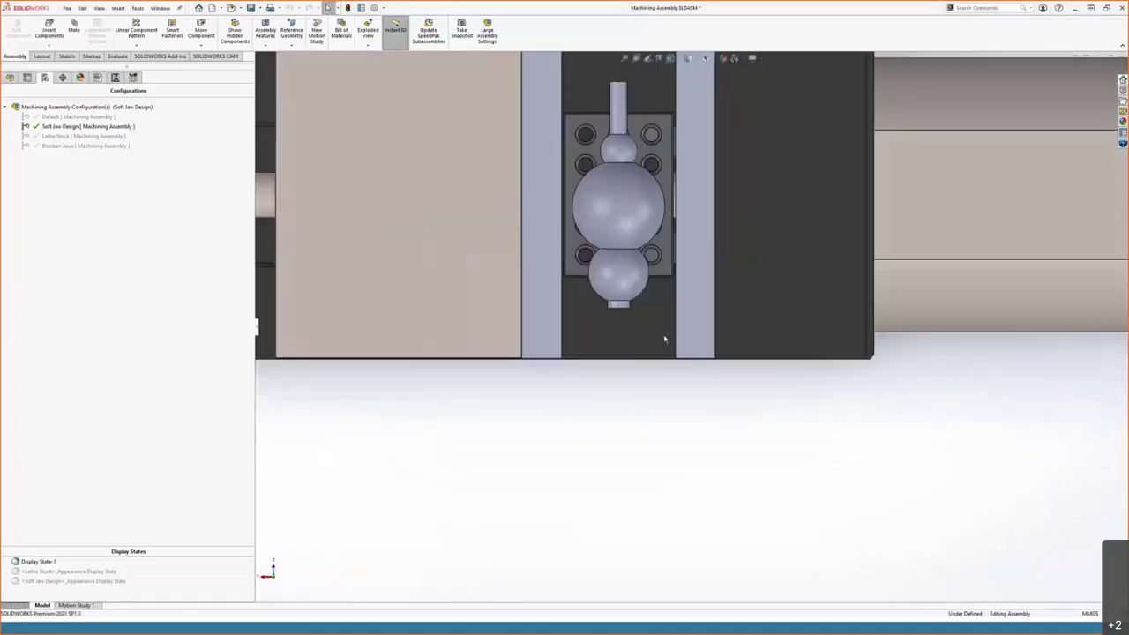
pyautogui.keyDown('ctrl'); pyautogui.moveTo(665, 338); pyautogui.dragTo(680, 442, button='middle'); pyautogui.keyUp('ctrl')
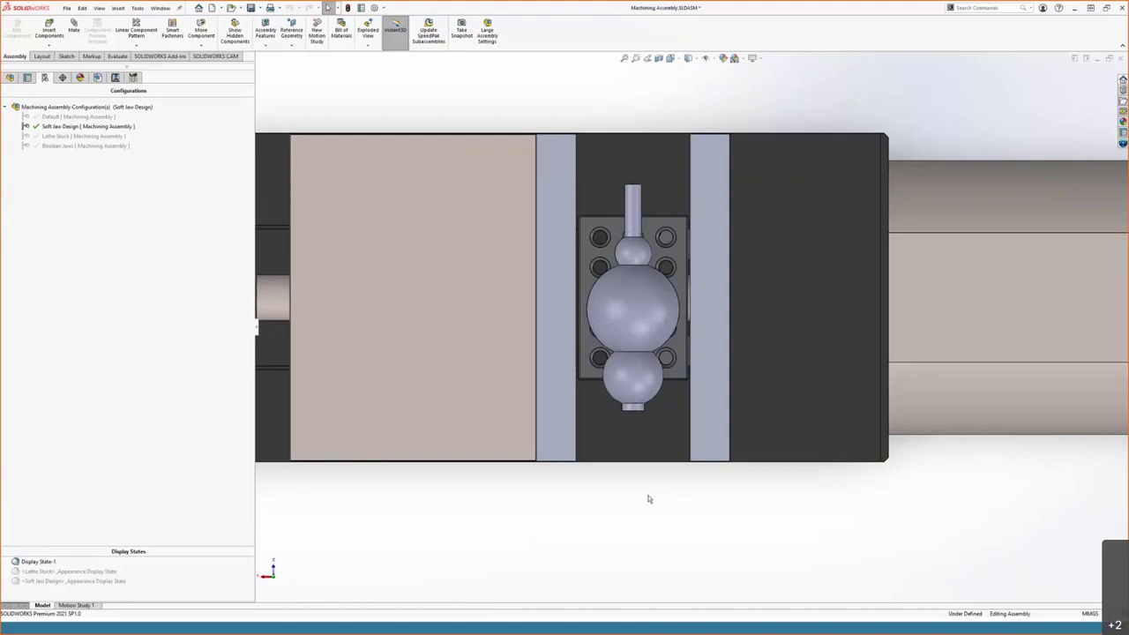
pyautogui.scroll(2, 643, 512)
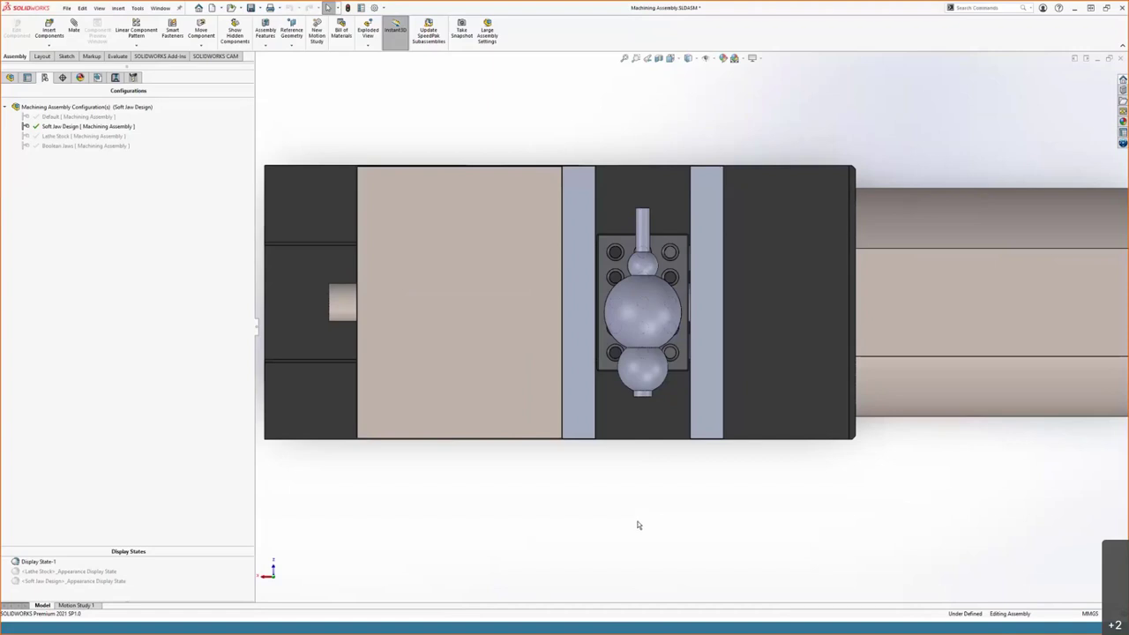
pyautogui.moveTo(638, 525); pyautogui.dragTo(629, 396, button='middle')
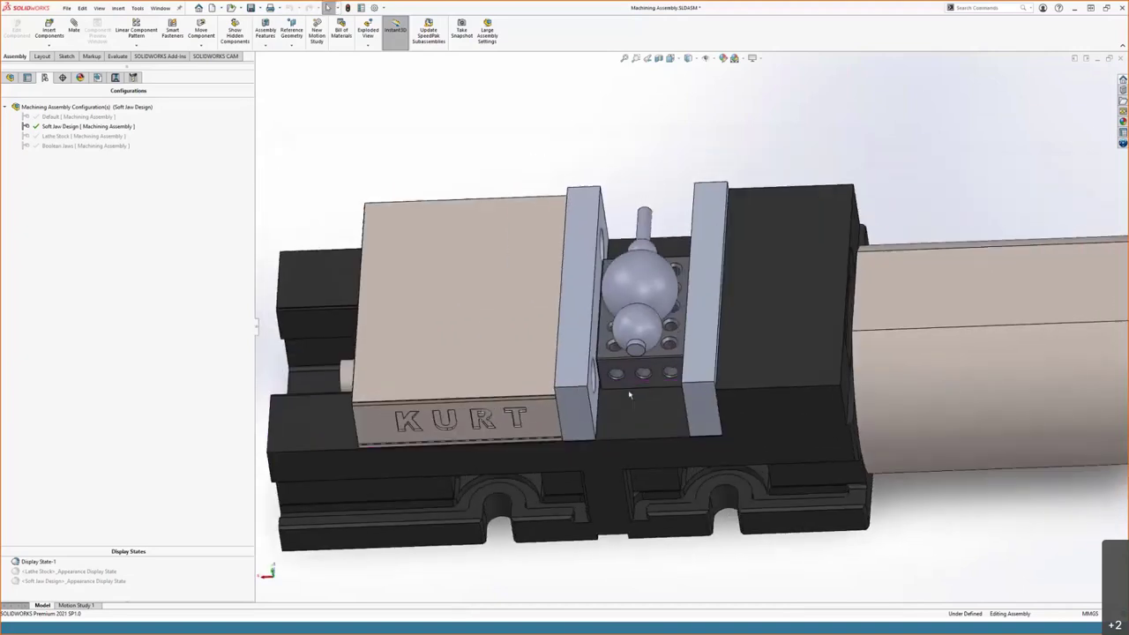
pyautogui.click(571, 296)
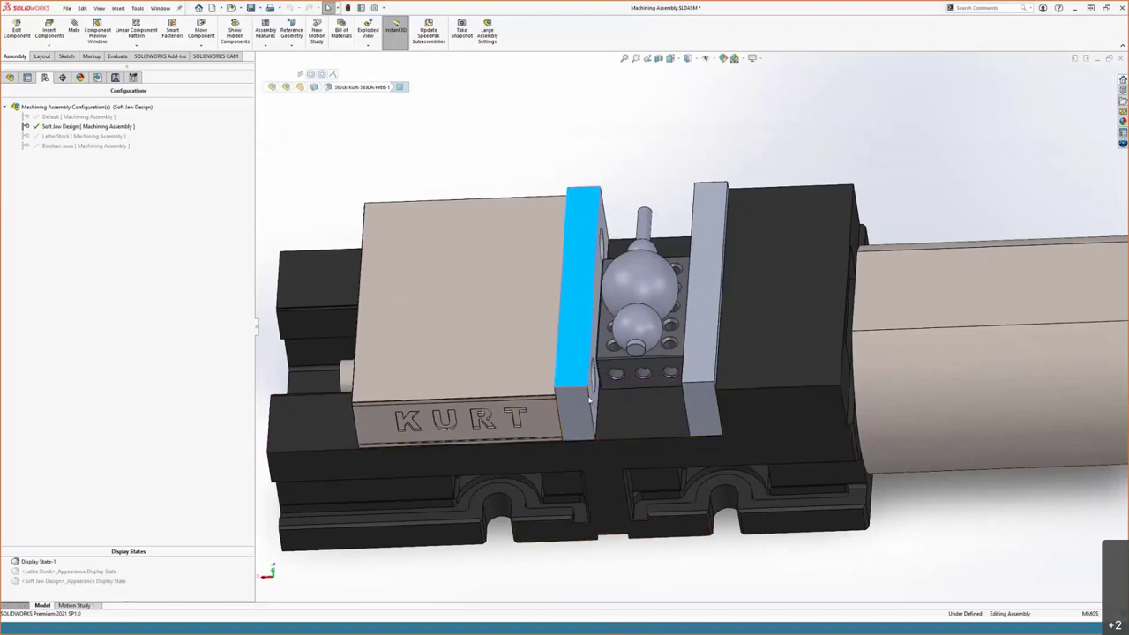
pyautogui.click(468, 145)
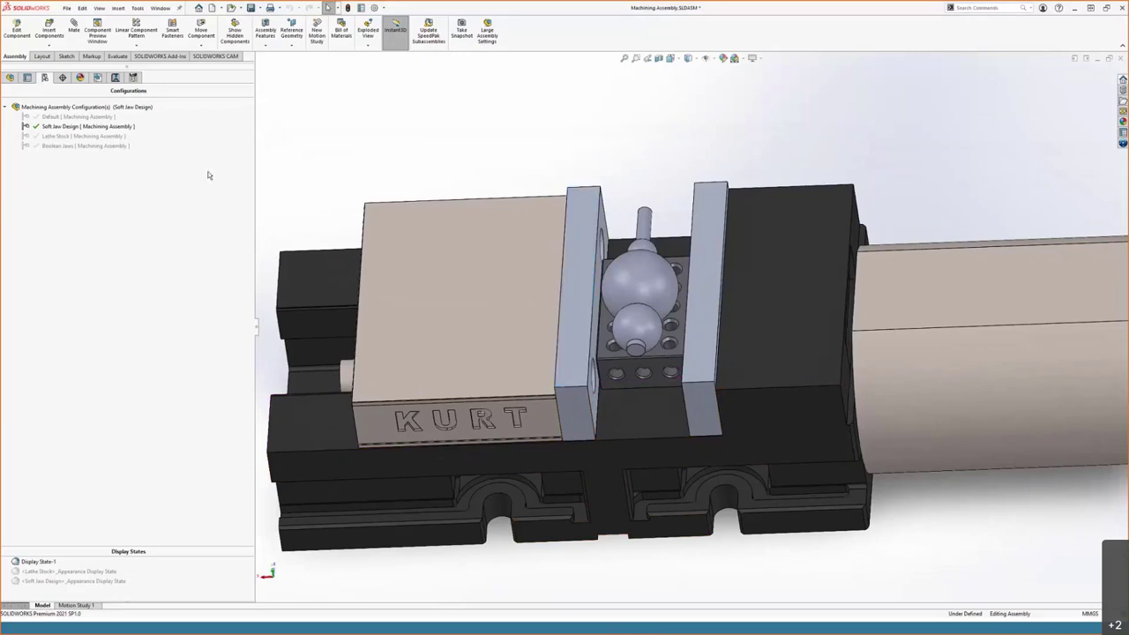
# Activate the Lathe Stock configuration of the Machining Assembly and examine the contoured soft jaws around the part.
pyautogui.click(90, 135)
pyautogui.doubleClick(90, 135)
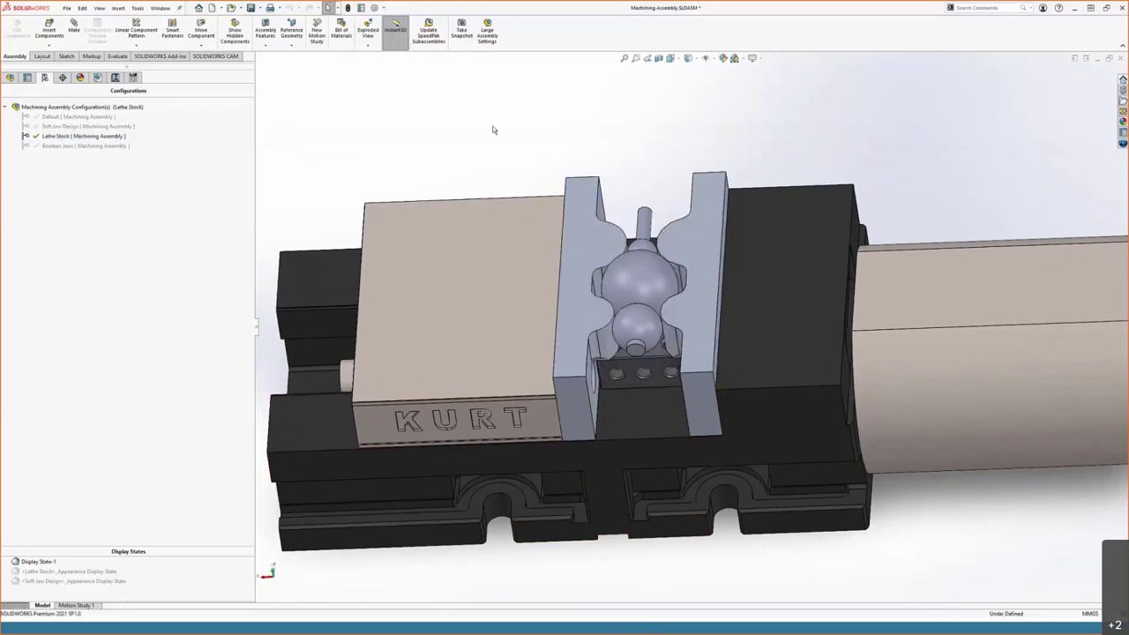
pyautogui.moveTo(493, 130); pyautogui.dragTo(494, 83, button='middle')
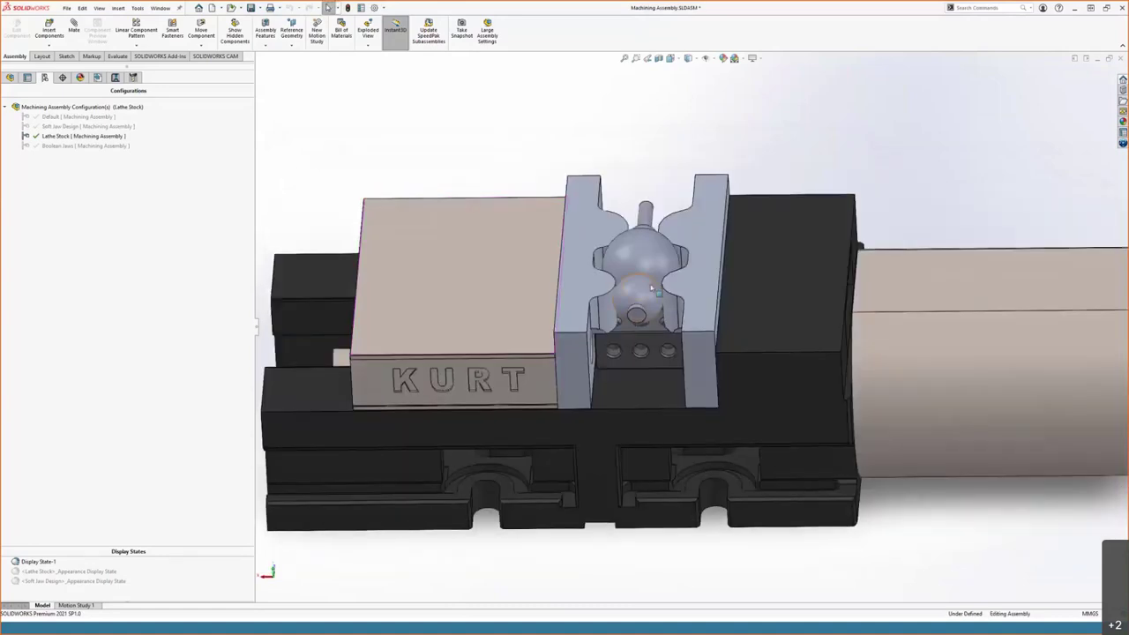
pyautogui.moveTo(651, 289); pyautogui.dragTo(723, 314, button='middle')
pyautogui.scroll(-5, 672, 284)
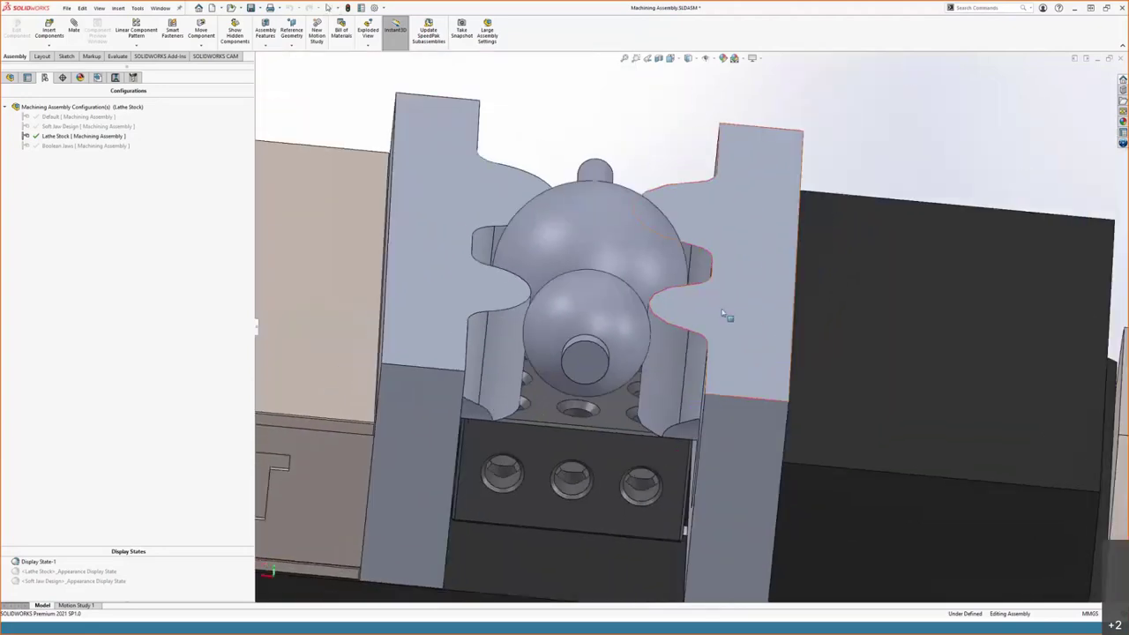
# Edit the Fixed Face Plate in the context of the assembly and open Sketch3 of its DESIGNED EXTRUSION feature for editing.
pyautogui.click(722, 313)
pyautogui.click(16, 30)
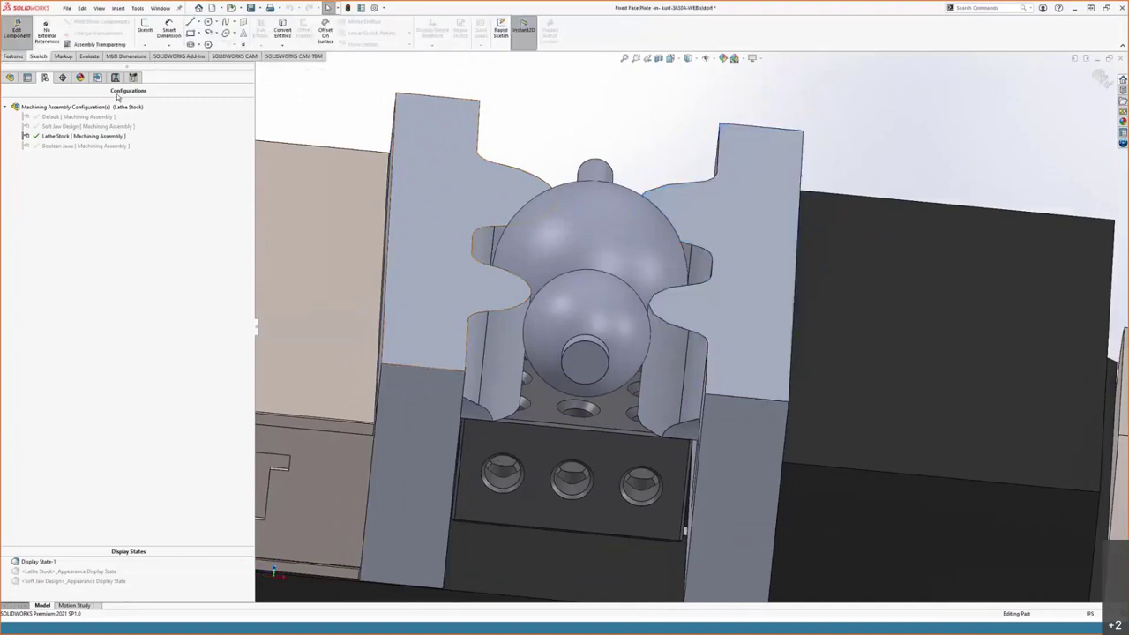
pyautogui.click(10, 78)
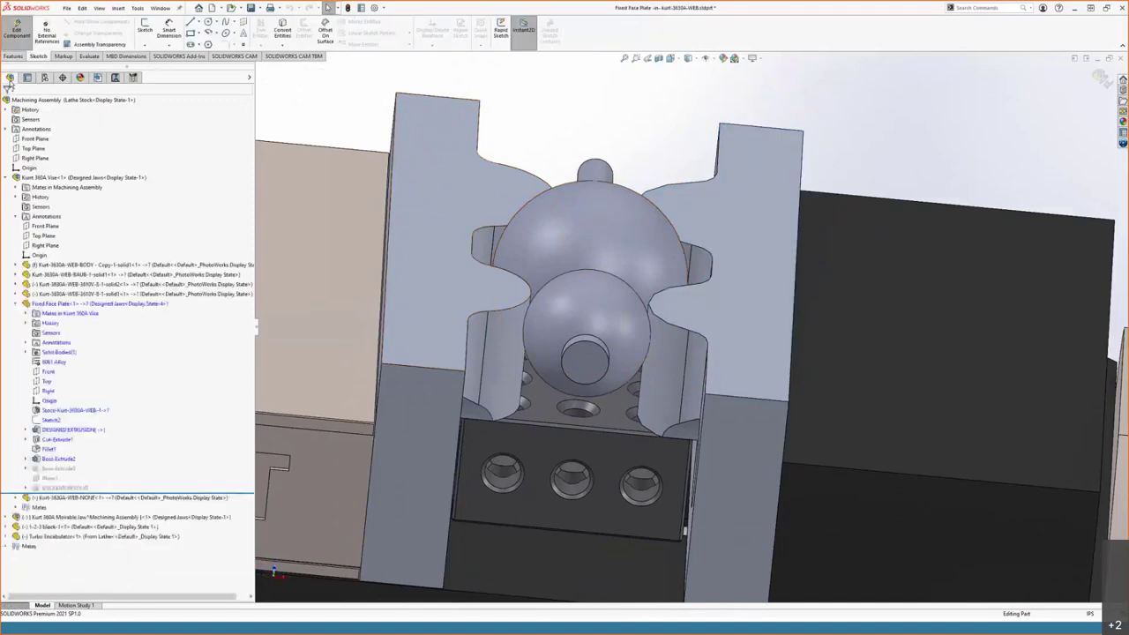
pyautogui.click(26, 430)
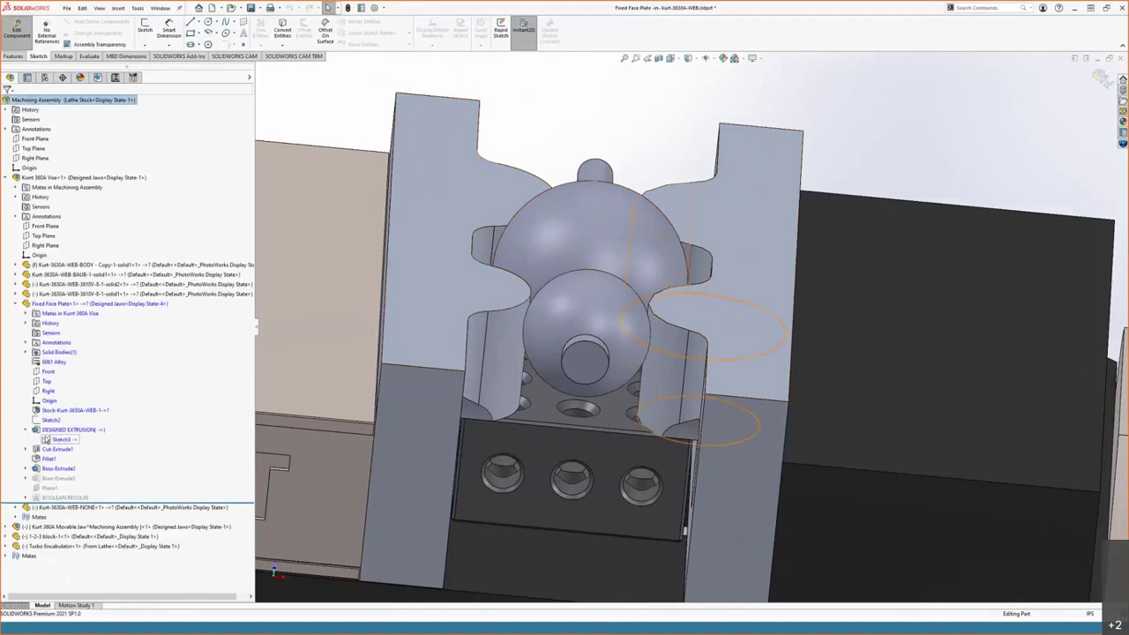
pyautogui.click(49, 438)
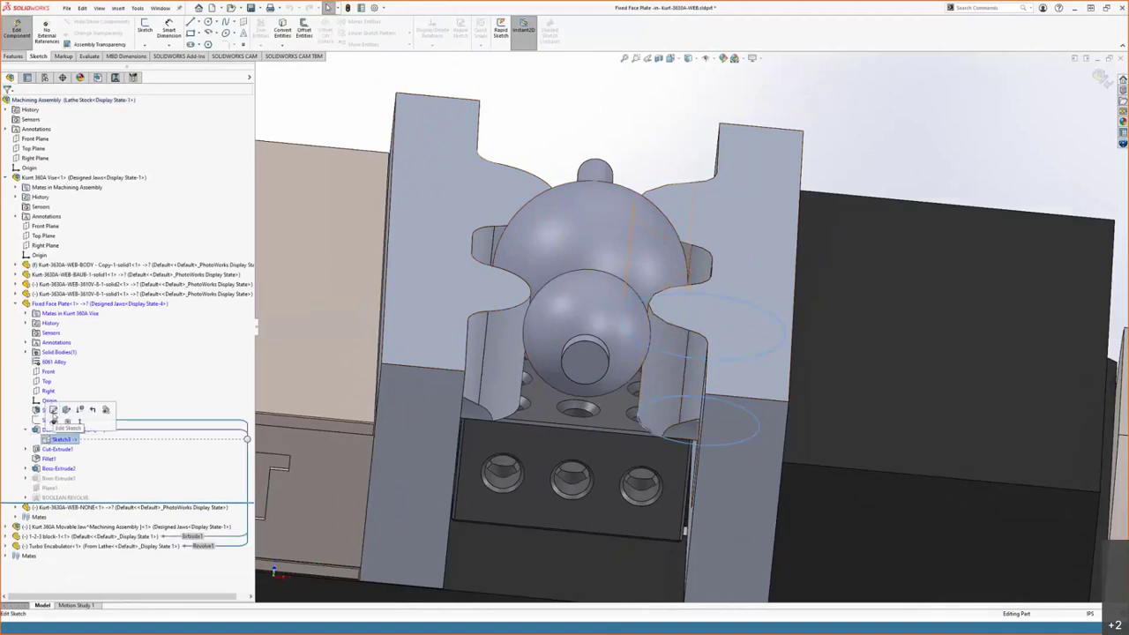
pyautogui.click(53, 412)
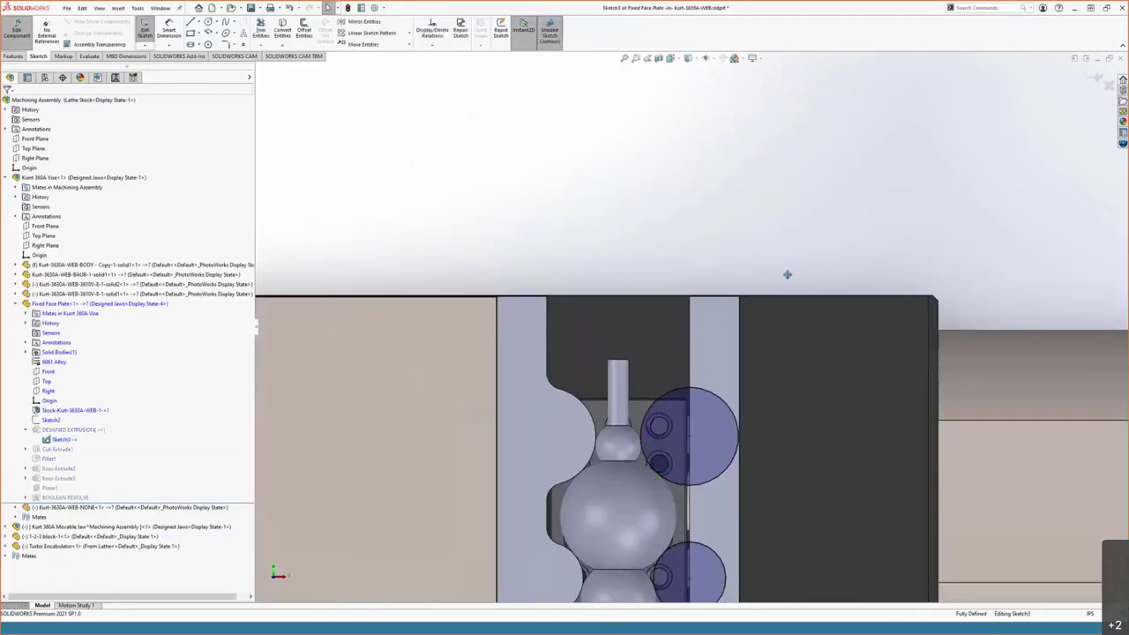
# Examine the two circles of Sketch3 against the part's spheres and the fixed jaw plate, from above and at an angle.
pyautogui.scroll(-1, 790, 212)
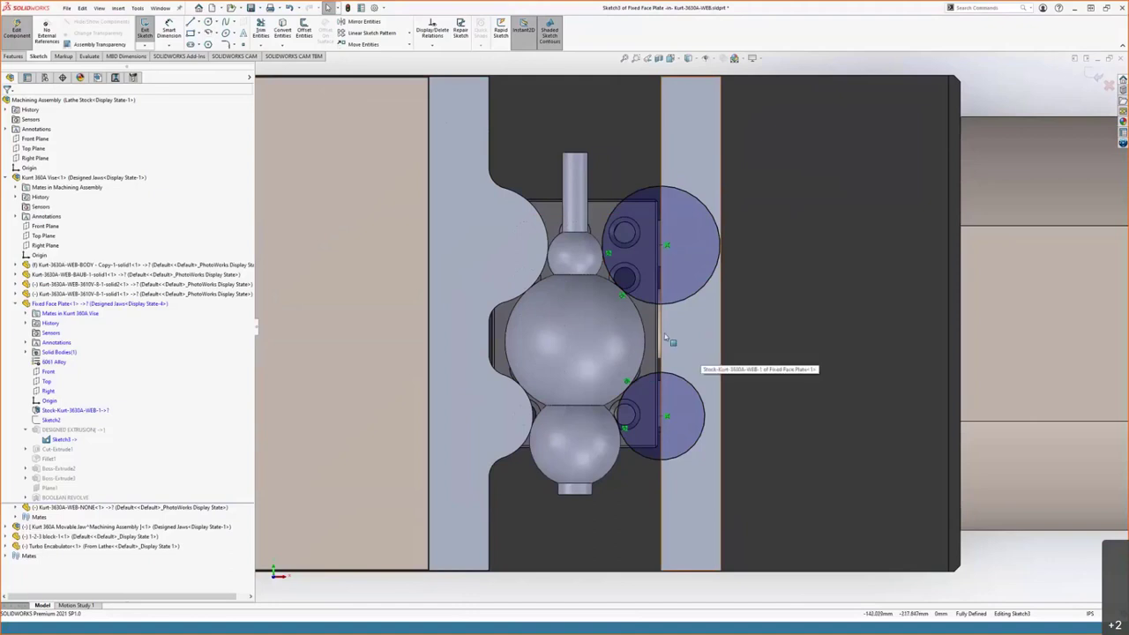
pyautogui.scroll(-2, 662, 325)
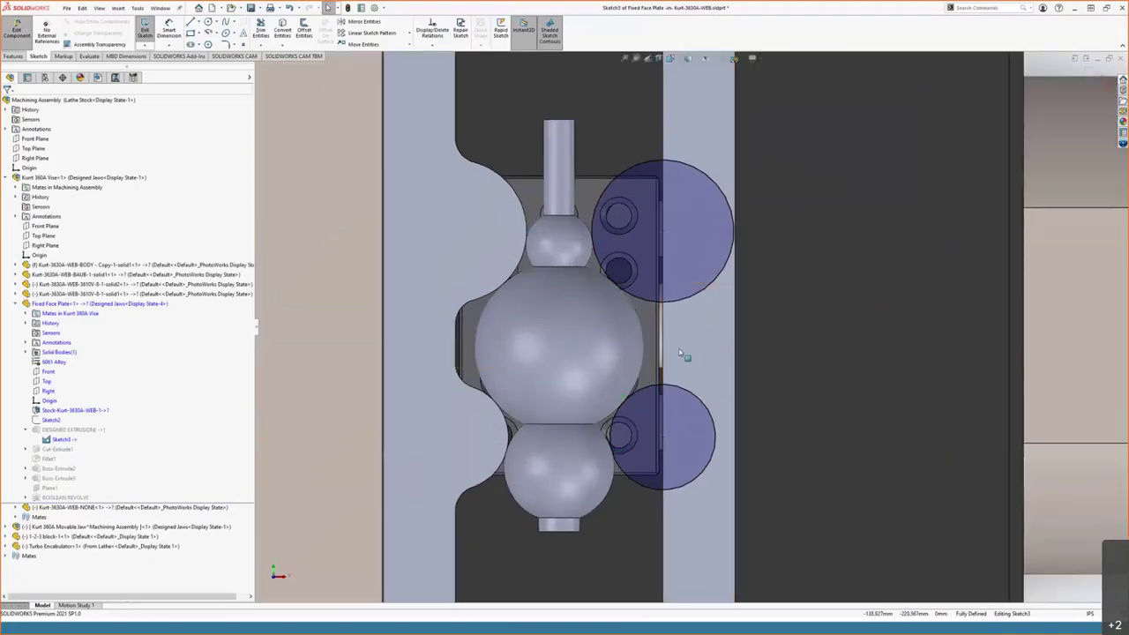
pyautogui.scroll(-1, 687, 328)
pyautogui.scroll(-1, 688, 328)
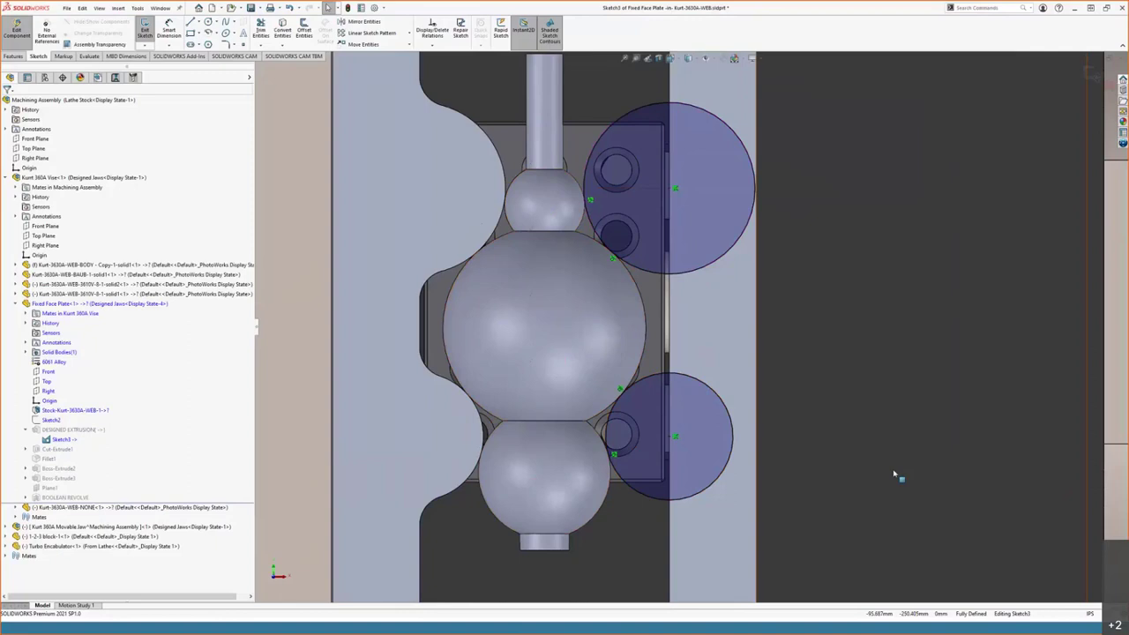
pyautogui.scroll(3, 894, 475)
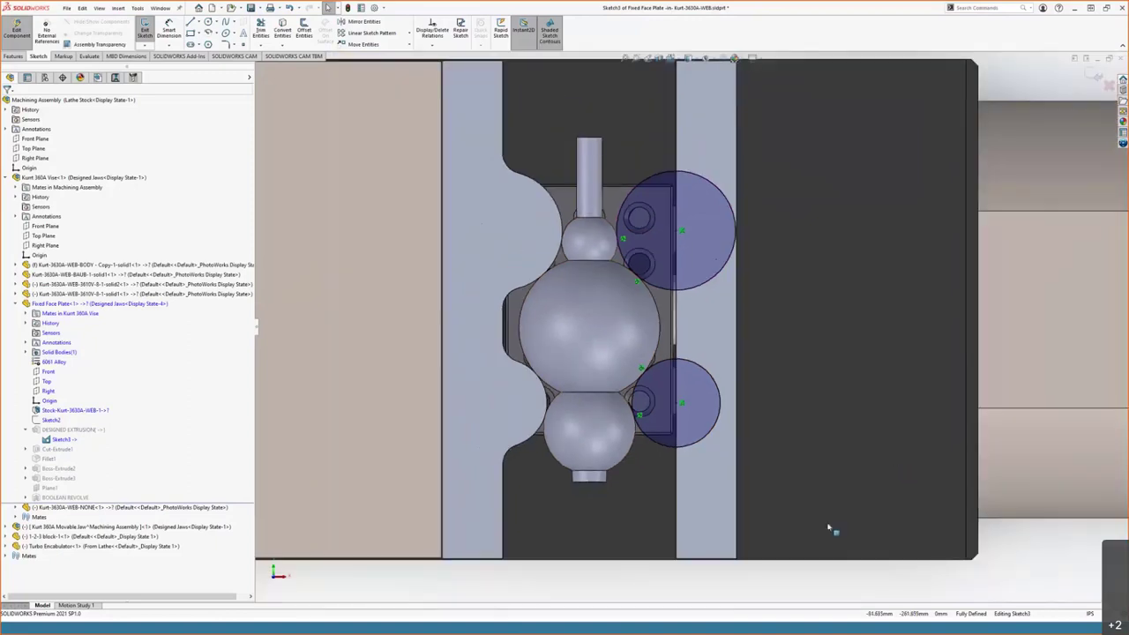
pyautogui.moveTo(826, 515); pyautogui.dragTo(806, 404, button='middle')
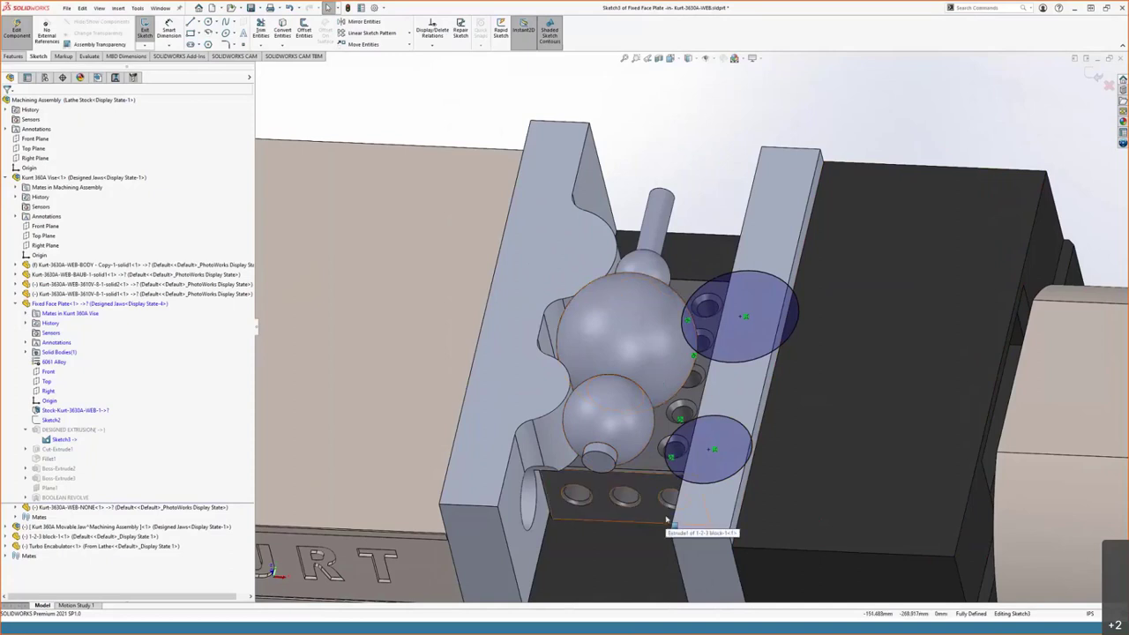
pyautogui.scroll(5, 667, 521)
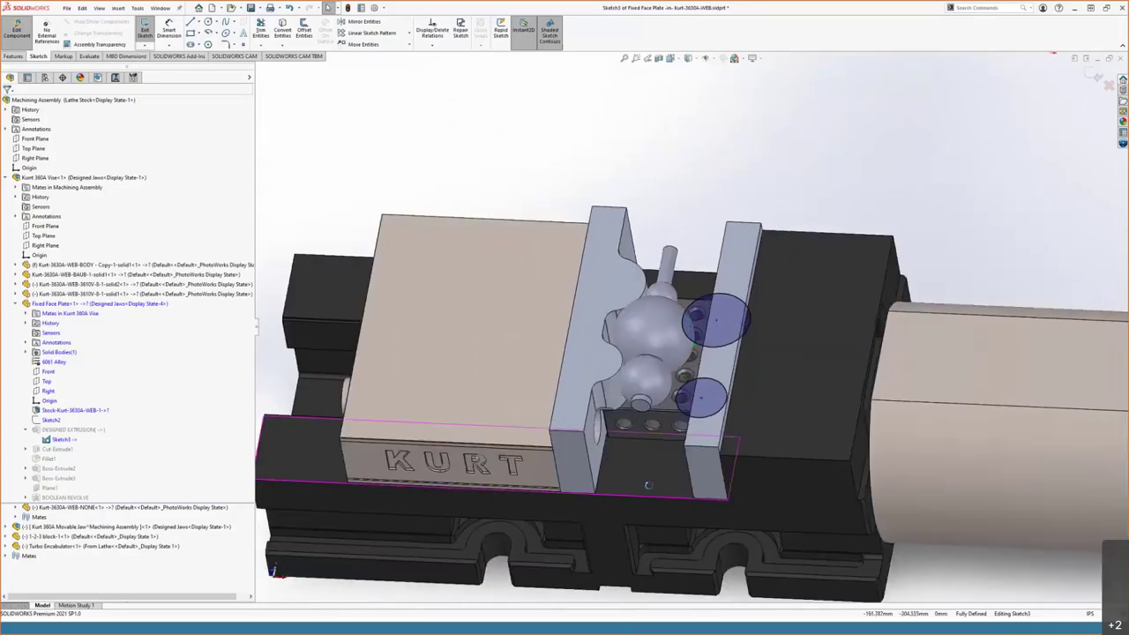
pyautogui.moveTo(648, 484)
pyautogui.mouseDown(button='middle')
pyautogui.moveTo(621, 457)
pyautogui.moveTo(647, 495)
pyautogui.mouseUp(button='middle')
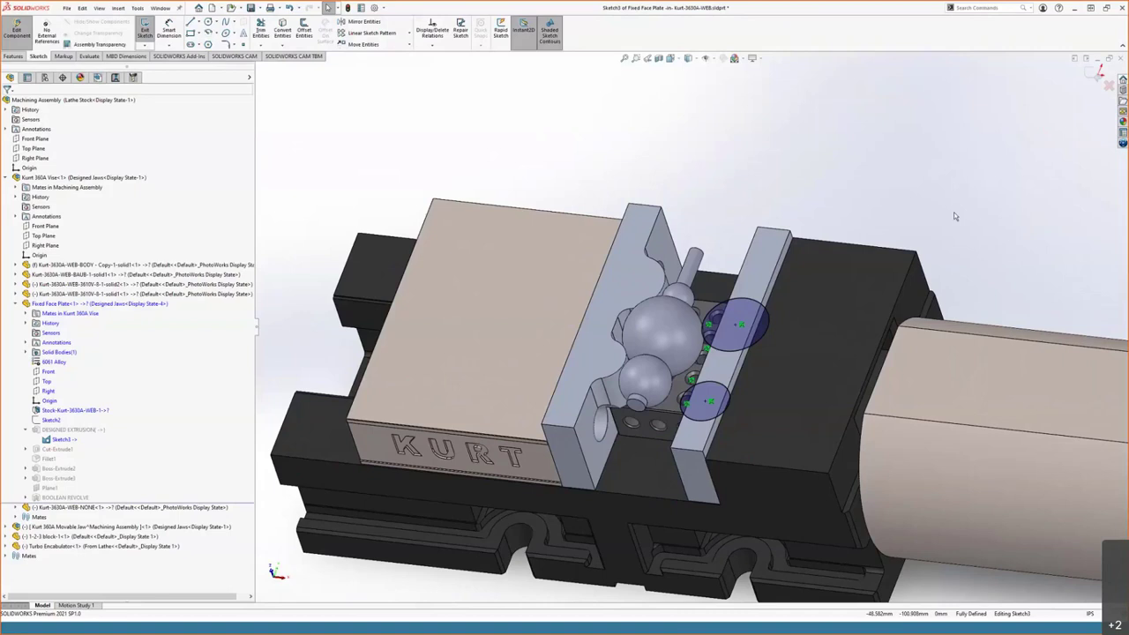
pyautogui.scroll(1, 955, 216)
pyautogui.moveTo(808, 433)
pyautogui.mouseDown(button='middle')
pyautogui.moveTo(814, 386)
pyautogui.moveTo(815, 423)
pyautogui.mouseUp(button='middle')
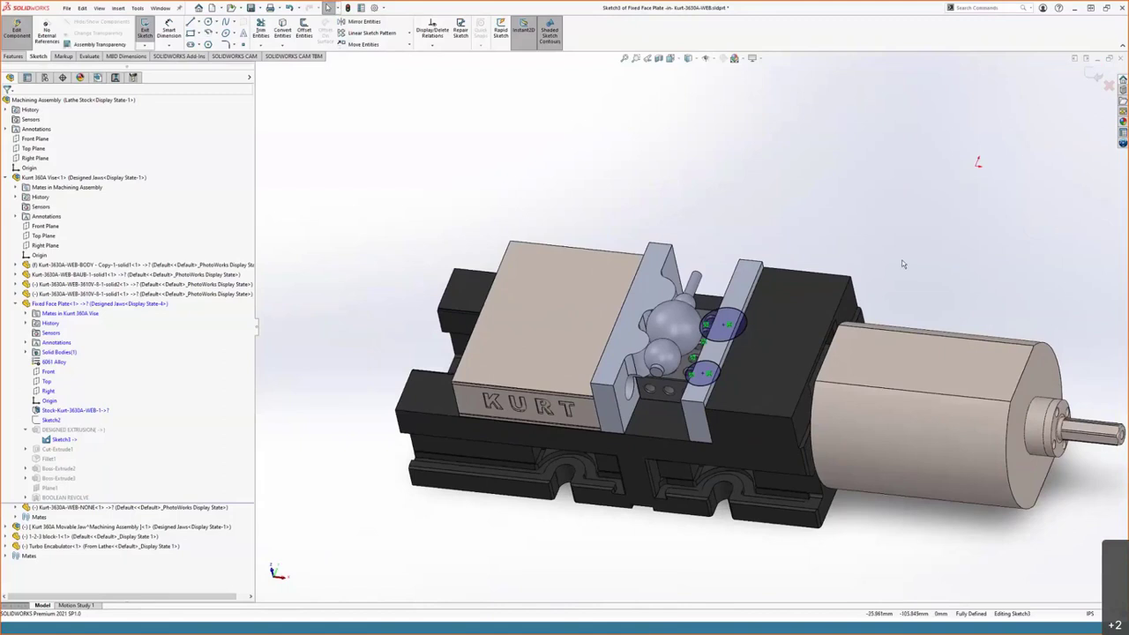
# Return from in-context part editing to the Machining Assembly and switch the Turbo Encabulator to its Default configuration.
pyautogui.click(11, 37)
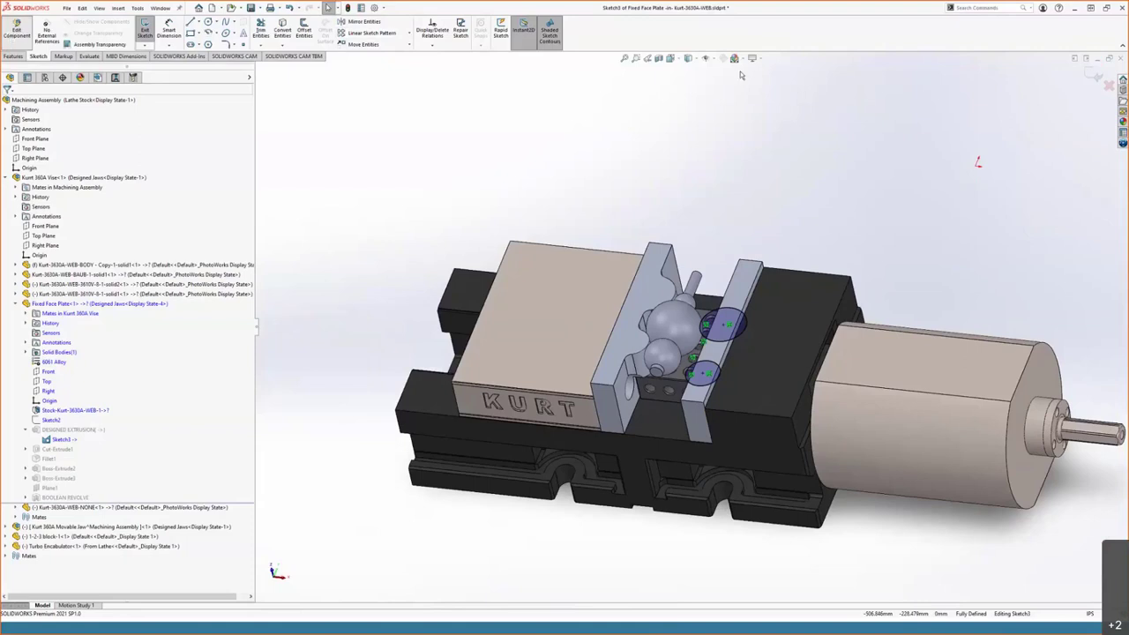
pyautogui.moveTo(738, 223); pyautogui.dragTo(733, 263, button='middle')
pyautogui.scroll(-3, 628, 349)
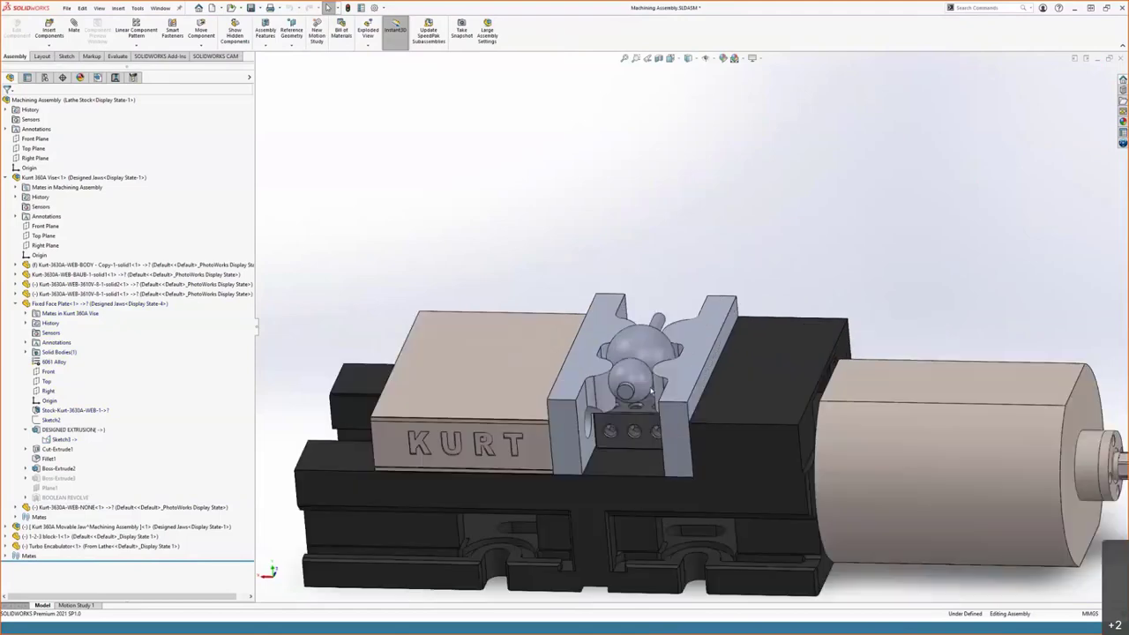
pyautogui.rightClick(628, 349)
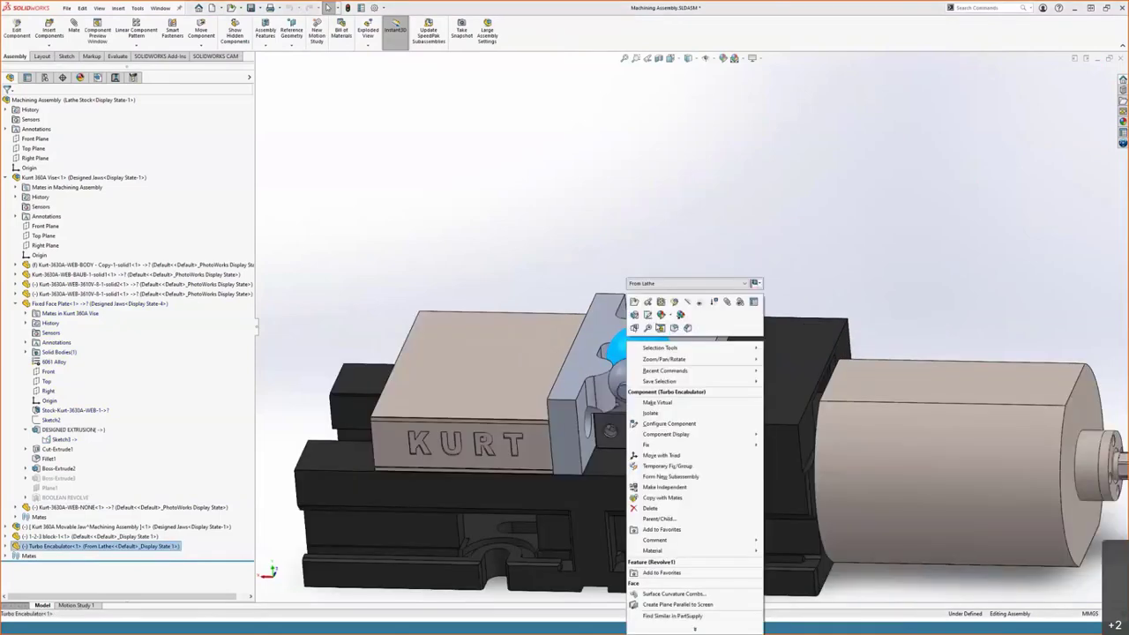
pyautogui.click(671, 284)
pyautogui.click(672, 291)
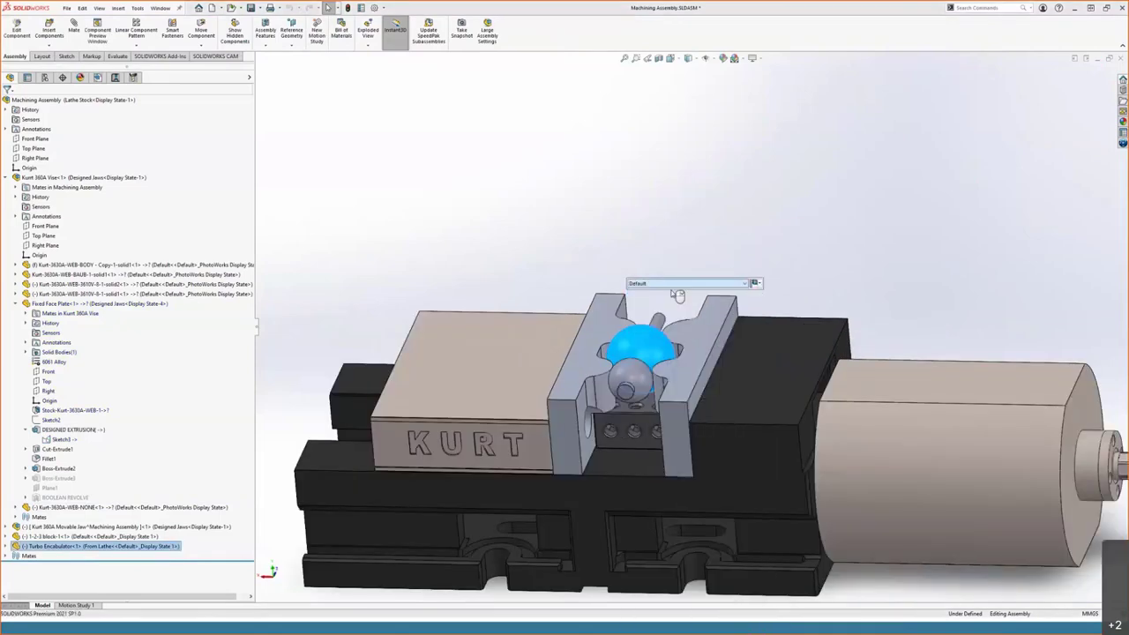
pyautogui.rightClick(670, 292)
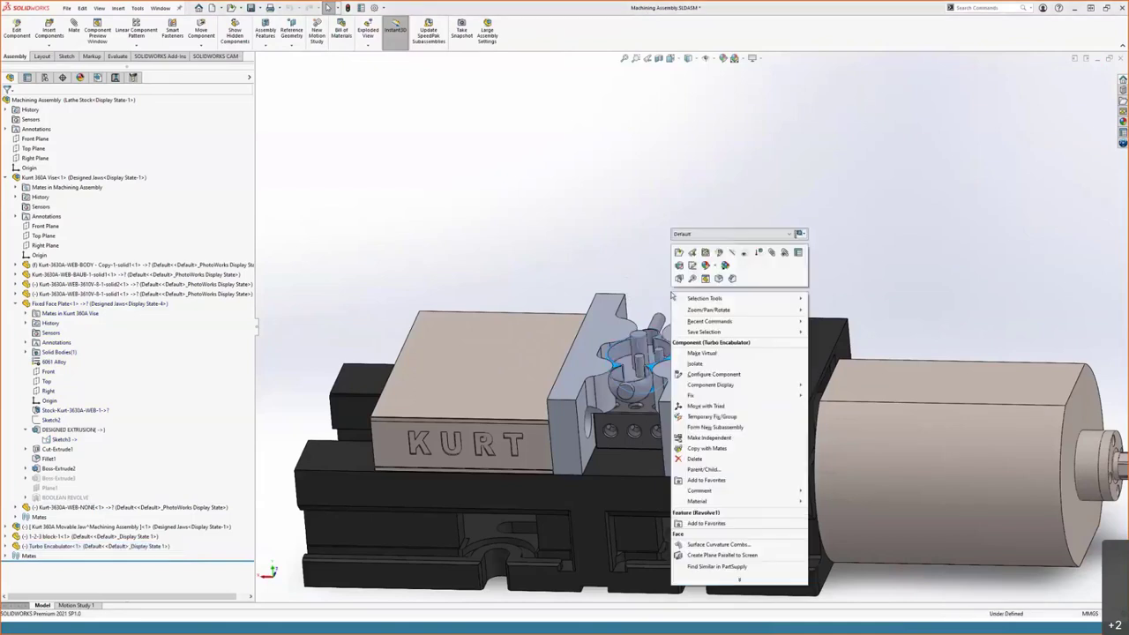
pyautogui.click(656, 289)
# Examine the finished part held between the contoured soft jaws, highlighting the top faces of the fixed and movable jaw plates.
pyautogui.moveTo(656, 288); pyautogui.dragTo(675, 342, button='middle')
pyautogui.scroll(-4, 684, 357)
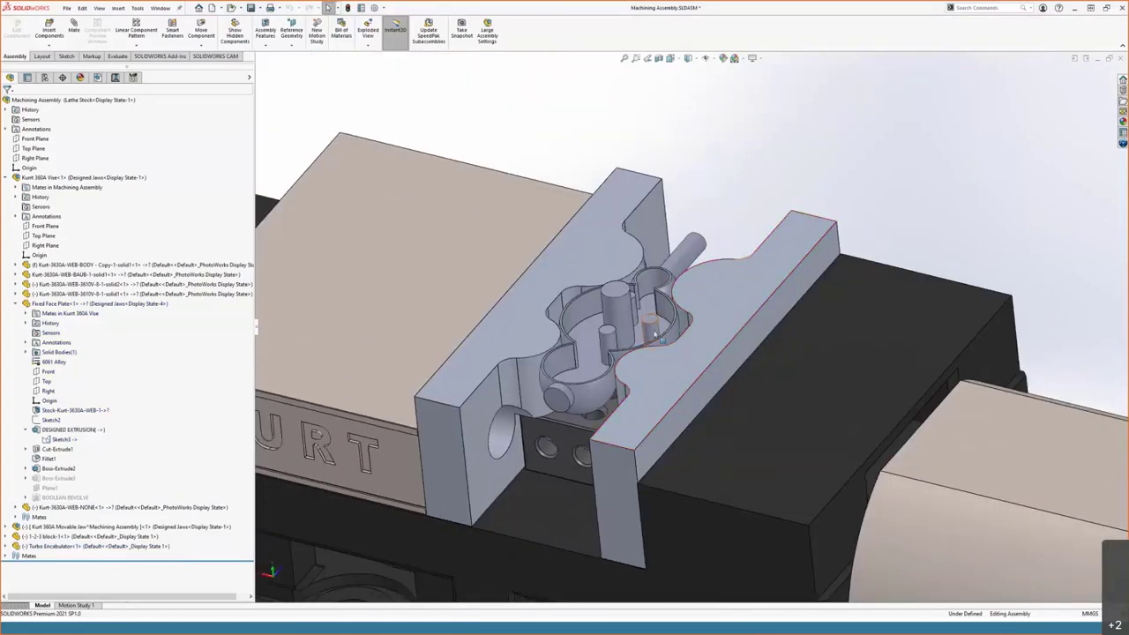
pyautogui.scroll(2, 648, 332)
pyautogui.scroll(1, 674, 321)
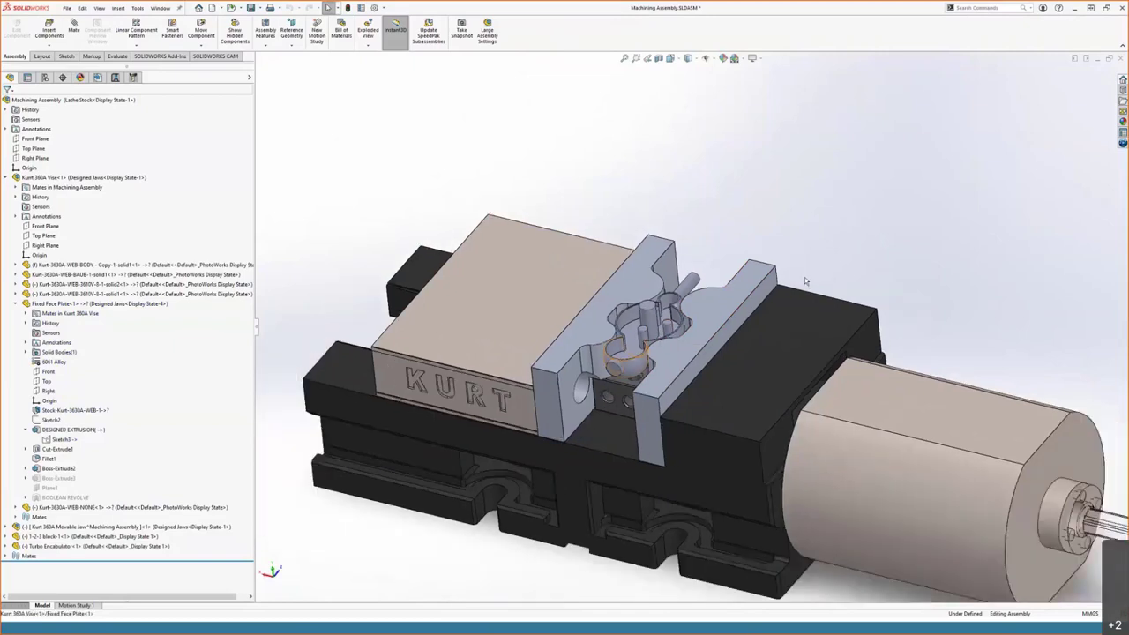
pyautogui.keyDown('ctrl'); pyautogui.moveTo(800, 221); pyautogui.dragTo(819, 182, button='middle'); pyautogui.keyUp('ctrl')
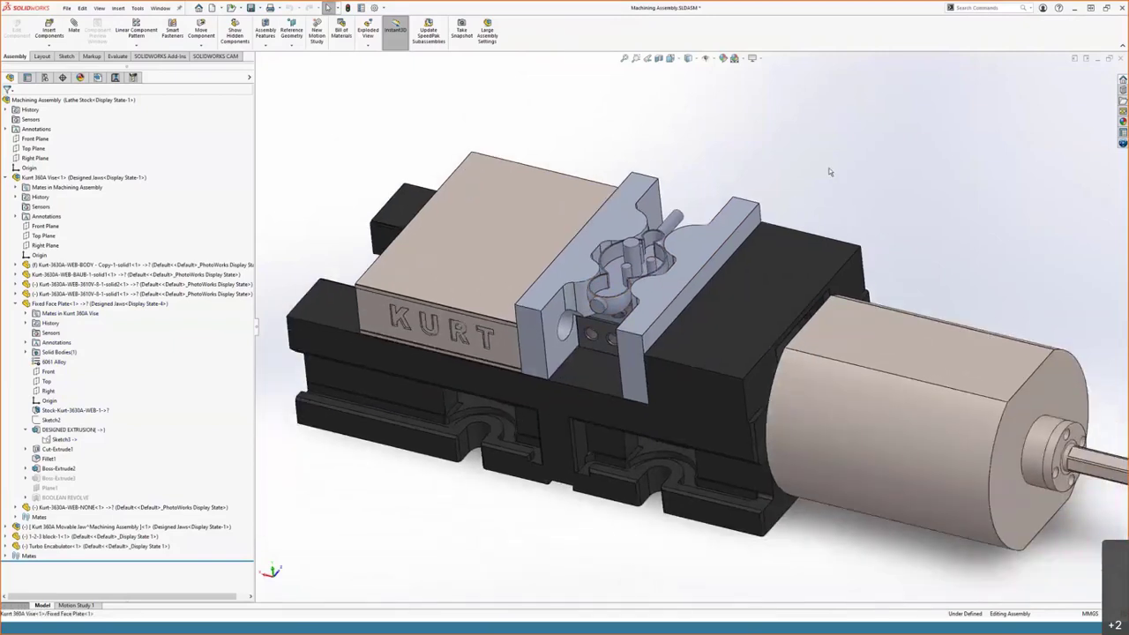
pyautogui.click(697, 270)
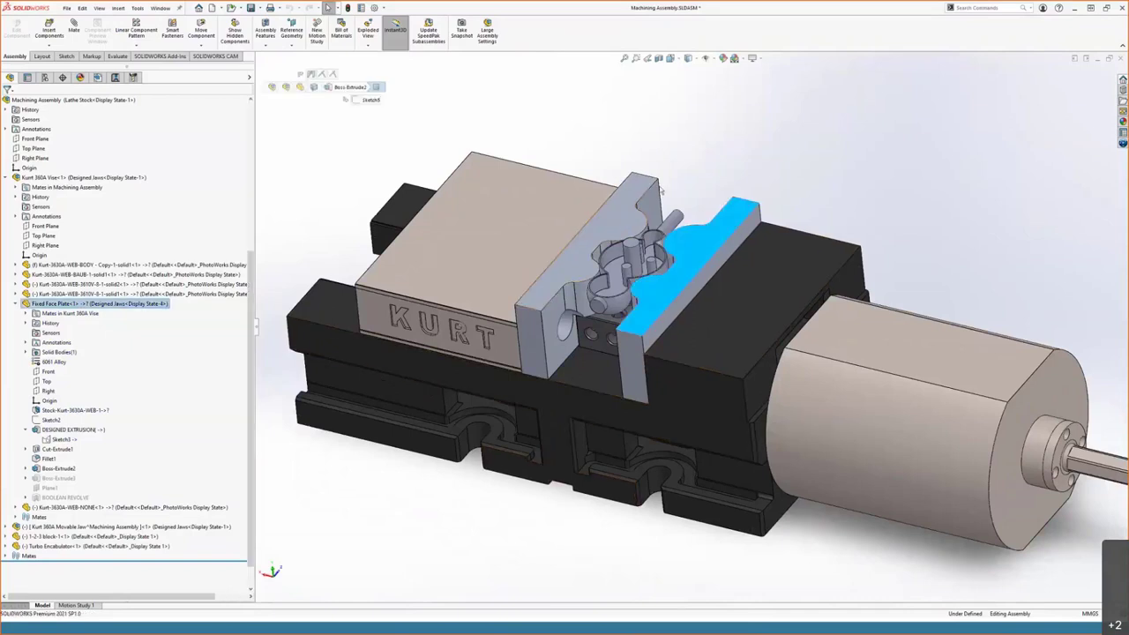
pyautogui.click(642, 192)
pyautogui.click(919, 184)
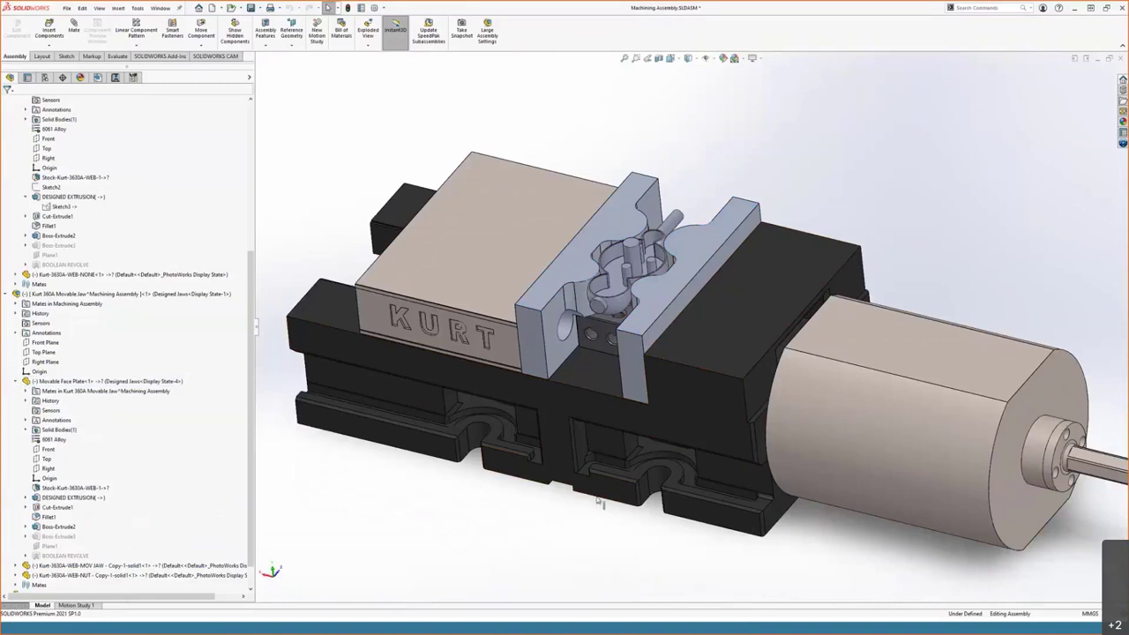
pyautogui.scroll(-3, 600, 527)
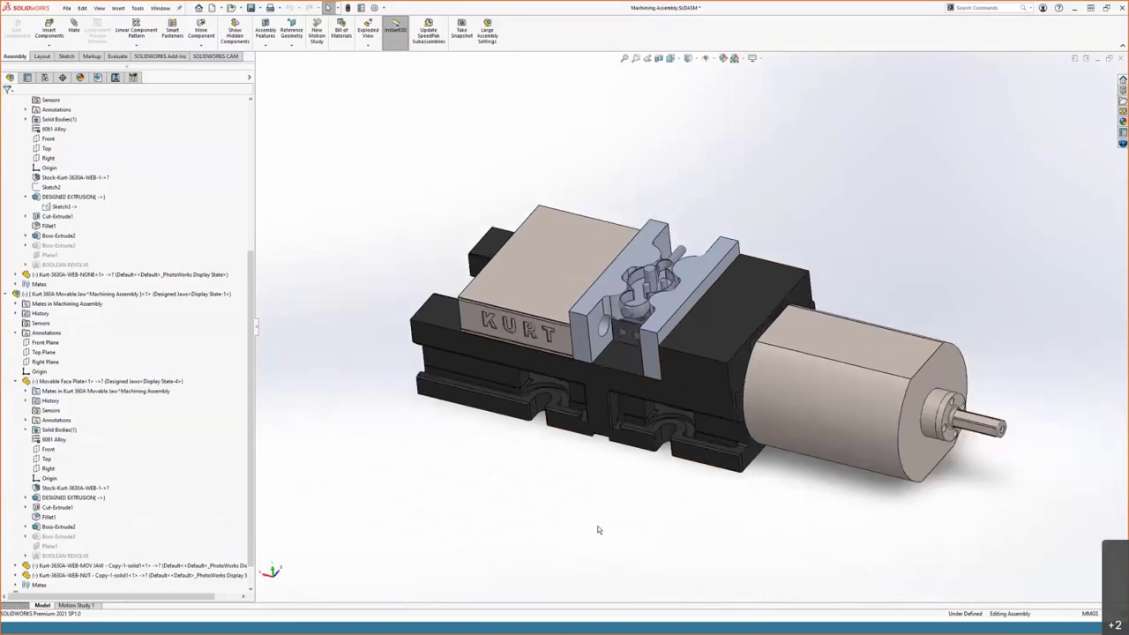
pyautogui.moveTo(597, 522); pyautogui.dragTo(618, 469, button='middle')
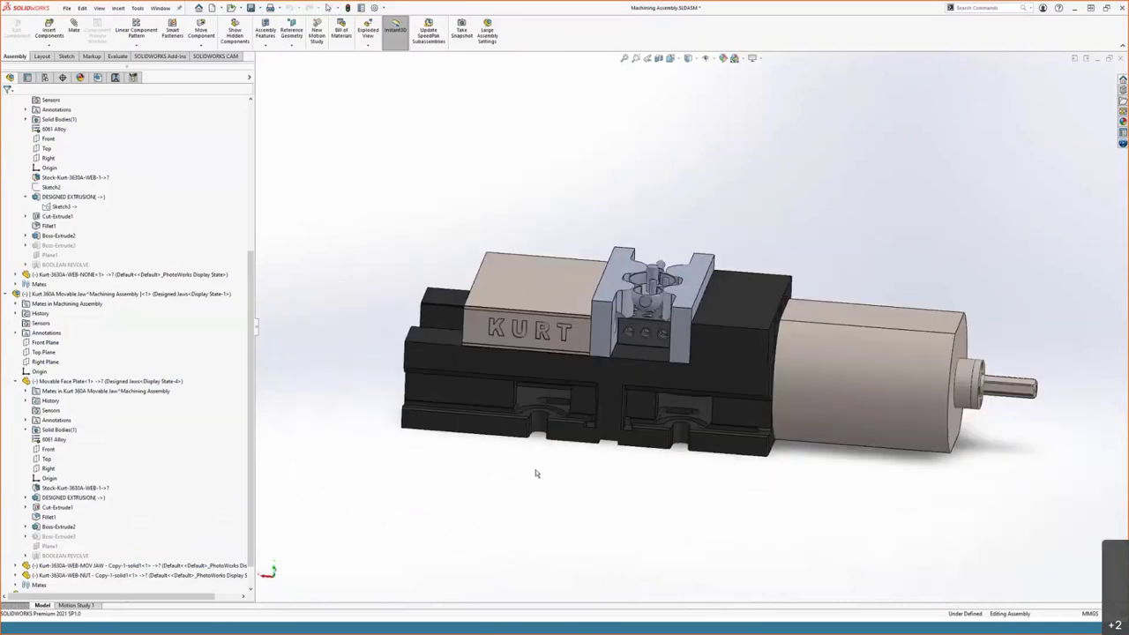
# Switch the Turbo Encabulator between the jaws to its From Lathe configuration.
pyautogui.rightClick(657, 305)
pyautogui.click(671, 244)
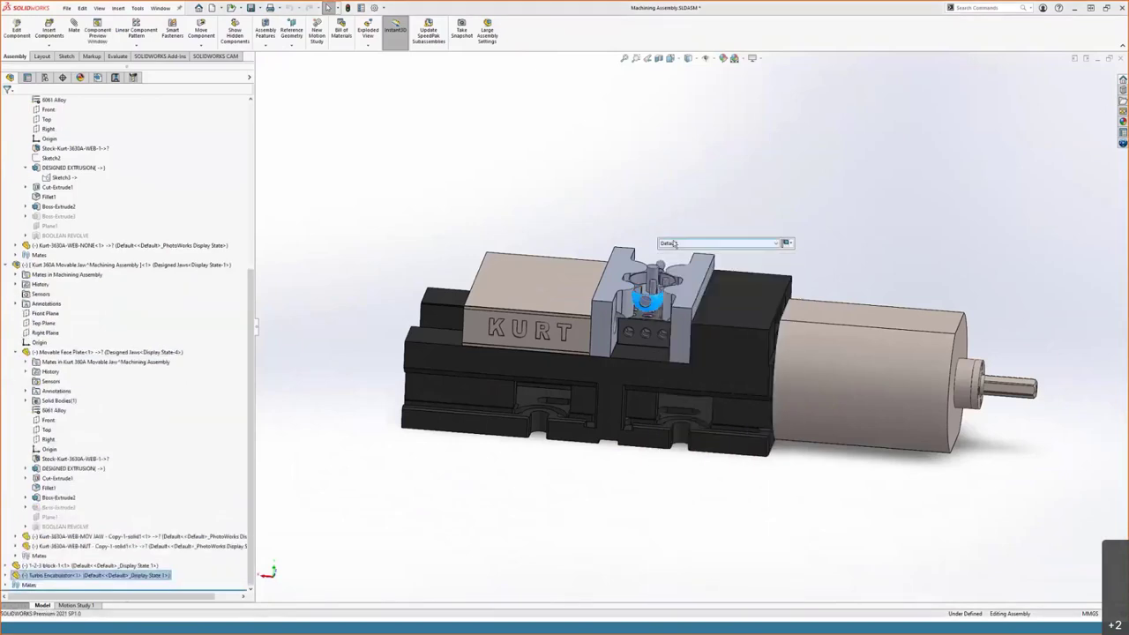
pyautogui.doubleClick(670, 244)
pyautogui.write('From Lathe')
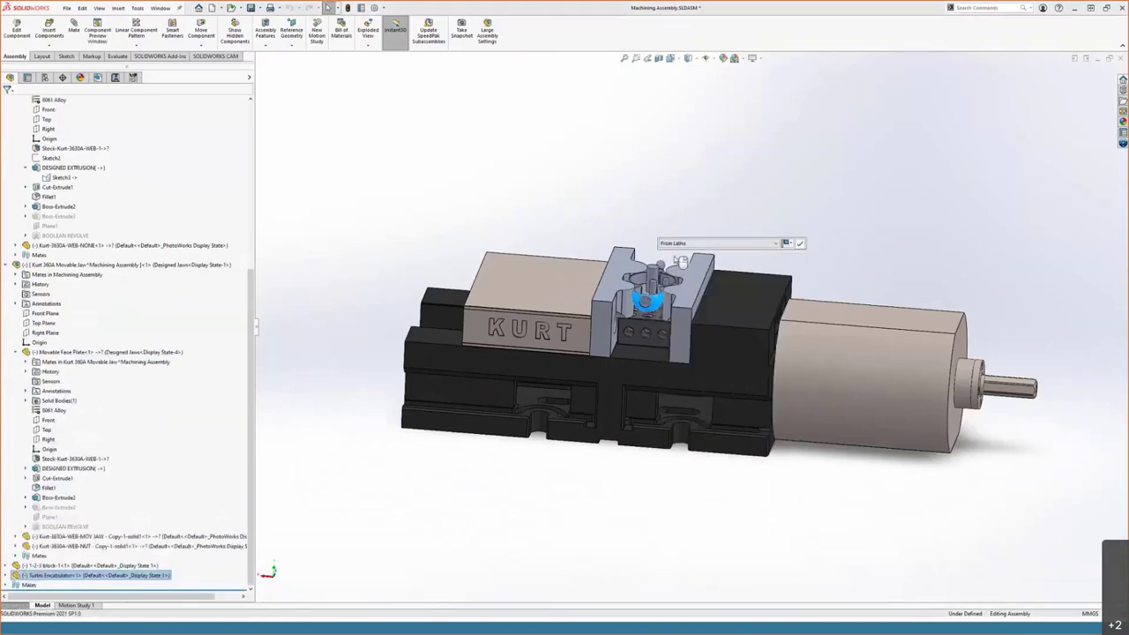
pyautogui.rightClick(675, 257)
pyautogui.click(650, 220)
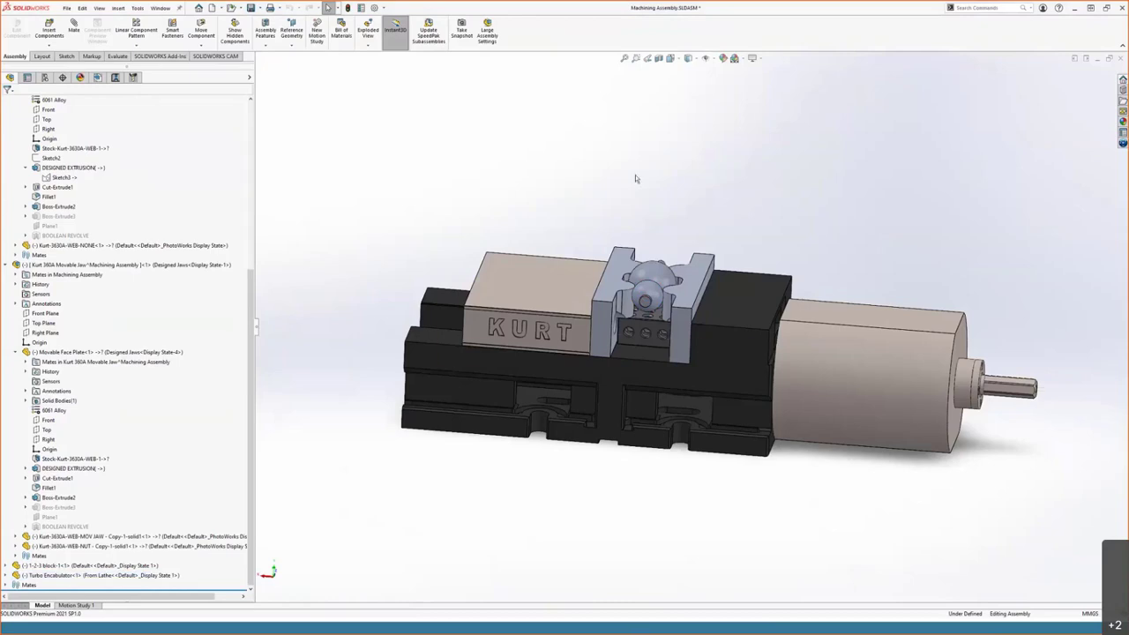
# Activate the Boolean Jaws configuration of the Machining Assembly.
pyautogui.click(45, 77)
pyautogui.click(78, 144)
pyautogui.doubleClick(77, 143)
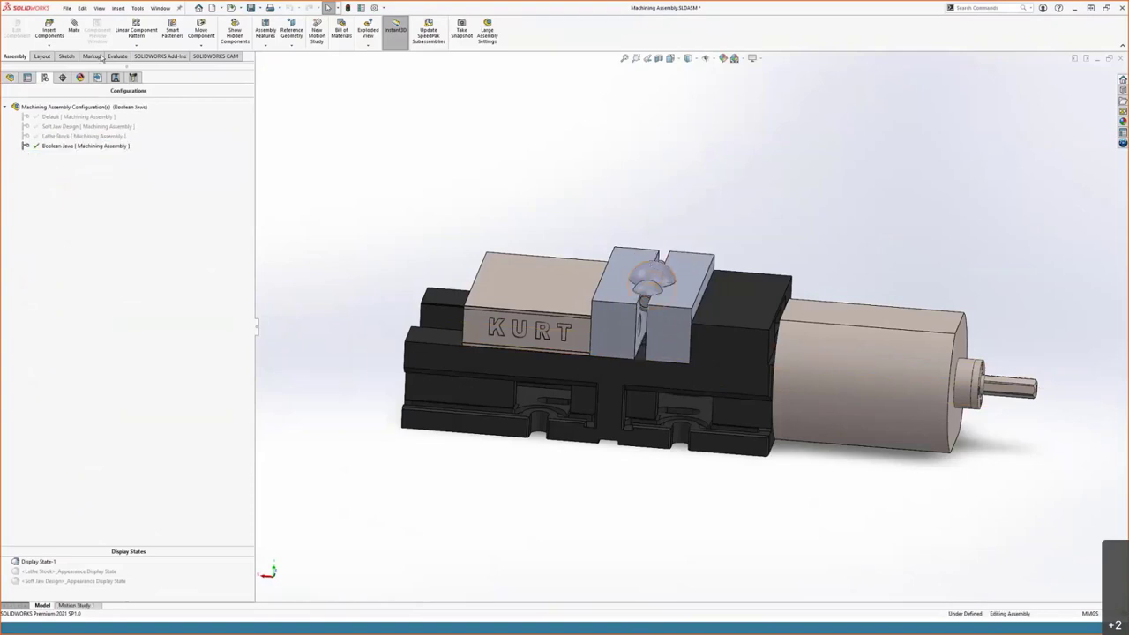
# Highlight the Turbo Encabulator in the feature tree and locate the Fixed Face Plate's features by selecting the plate in the model.
pyautogui.click(10, 77)
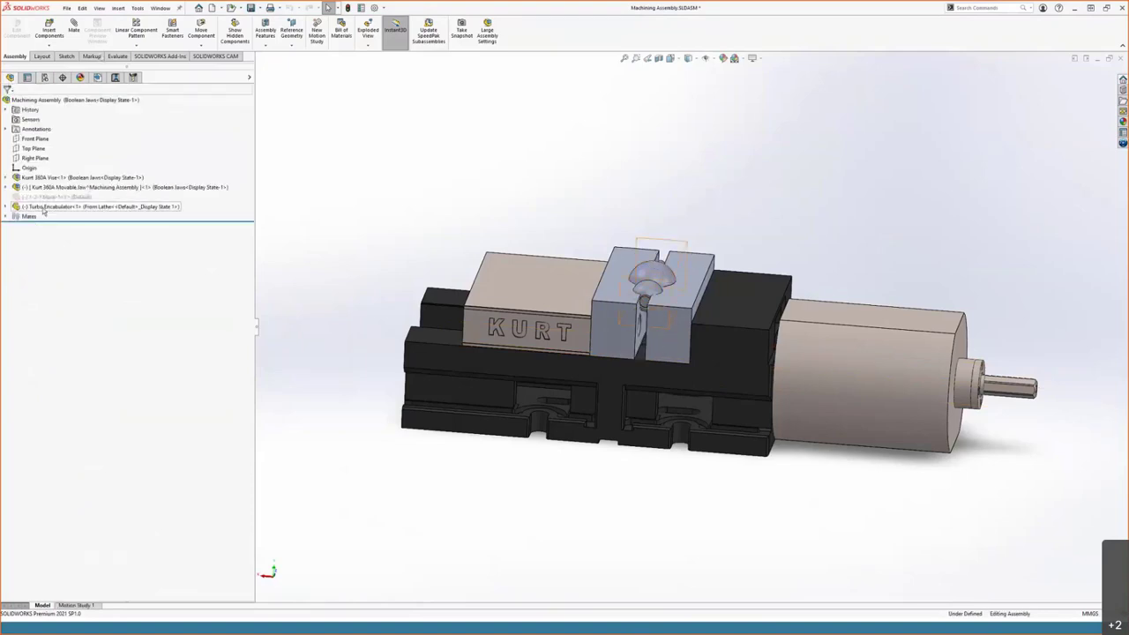
pyautogui.click(41, 208)
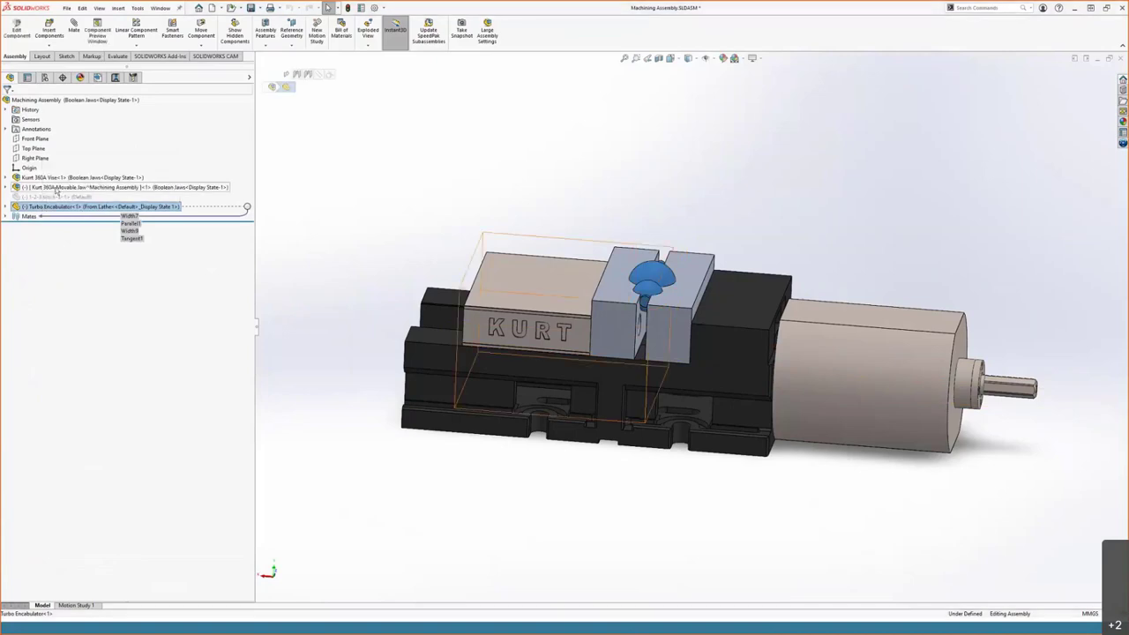
pyautogui.click(701, 267)
pyautogui.press('Escape')
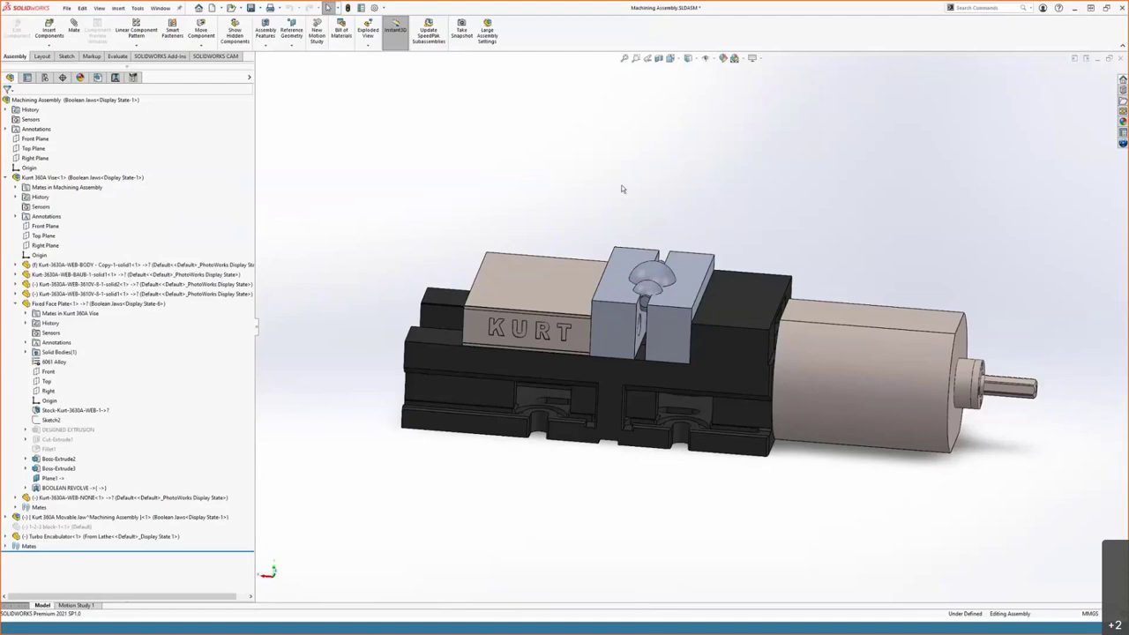
pyautogui.moveTo(663, 217); pyautogui.dragTo(664, 231, button='middle')
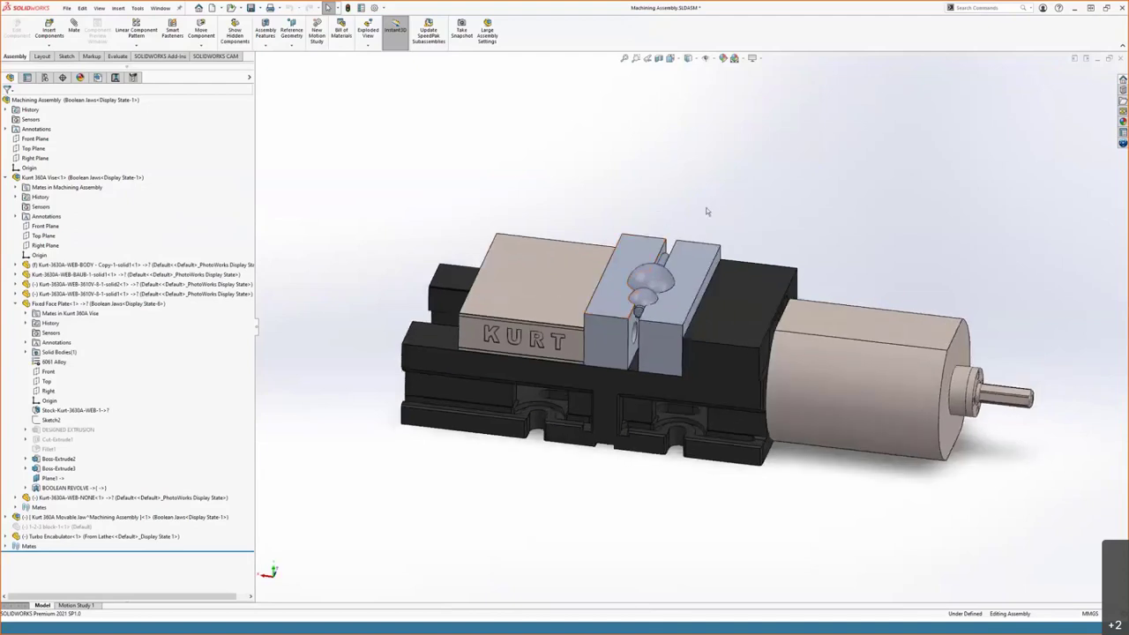
# Examine the Turbo Encabulator's revolved body in its own part window, highlighting the medium sphere, and return to the Machining Assembly.
pyautogui.hotkey('ctrl', 'Tab')
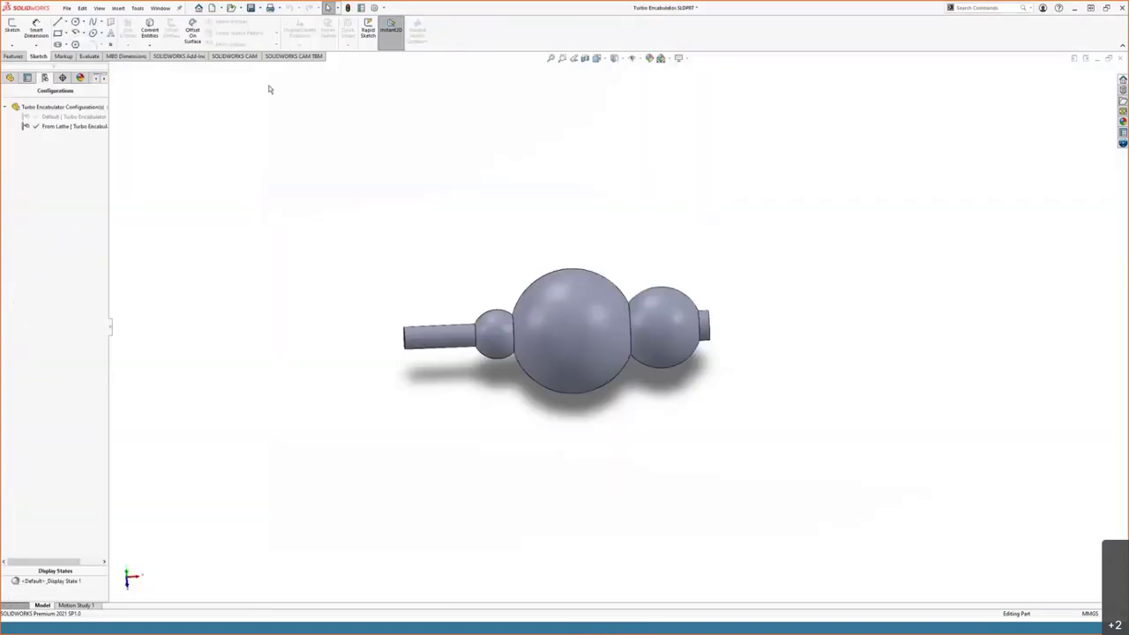
pyautogui.click(10, 77)
pyautogui.scroll(-1, 477, 481)
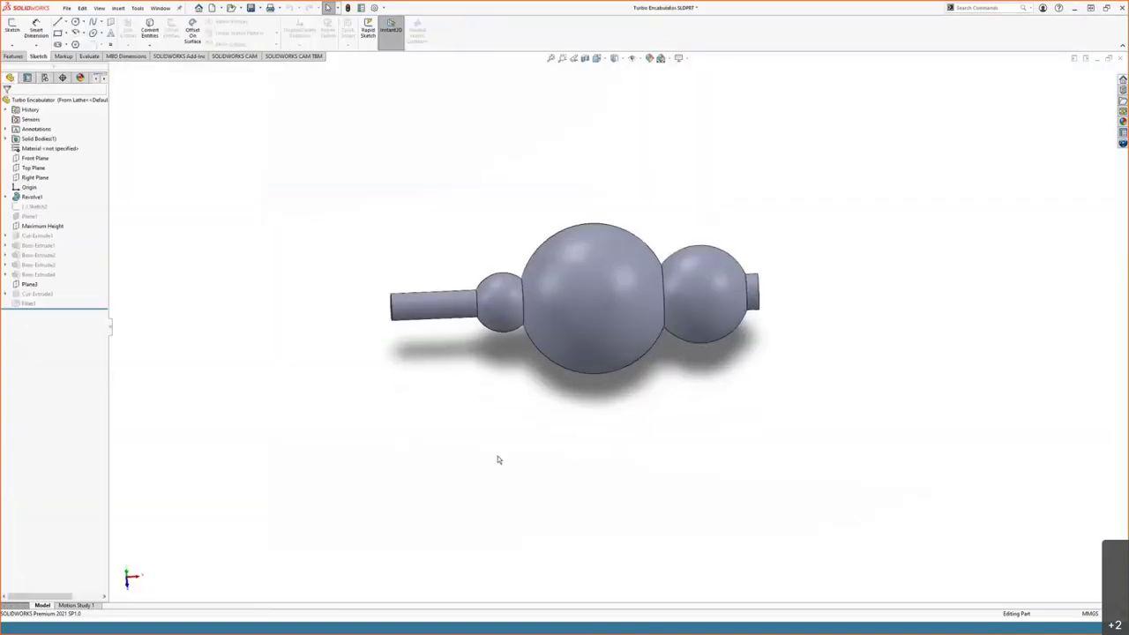
pyautogui.moveTo(544, 426)
pyautogui.mouseDown(button='middle')
pyautogui.moveTo(527, 436)
pyautogui.moveTo(545, 422)
pyautogui.mouseUp(button='middle')
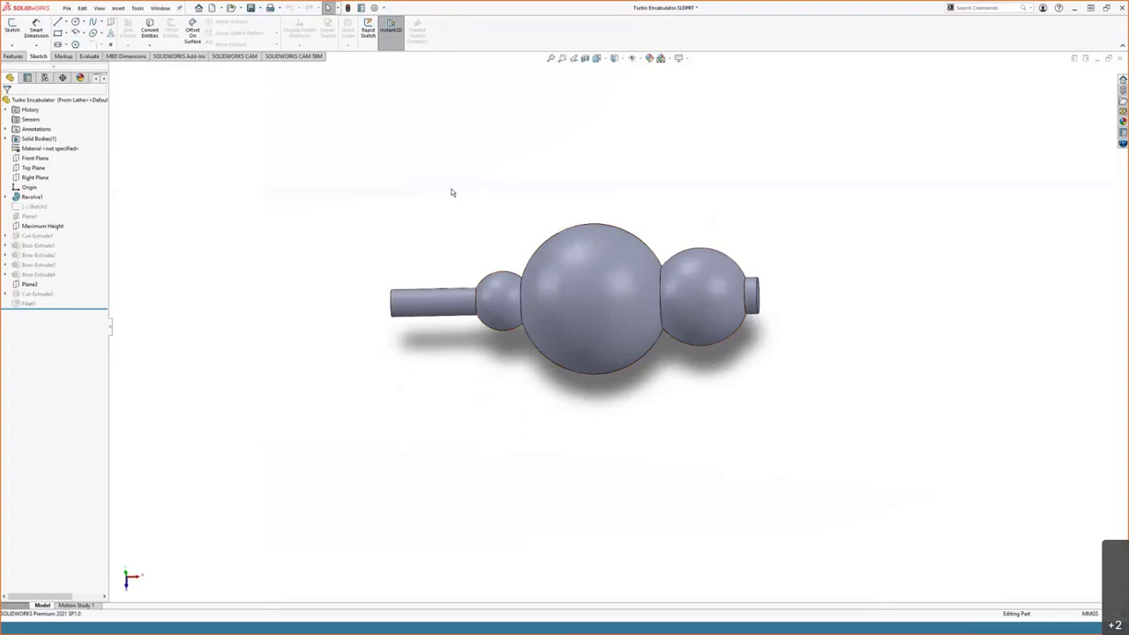
pyautogui.moveTo(532, 291); pyautogui.dragTo(545, 314, button='middle')
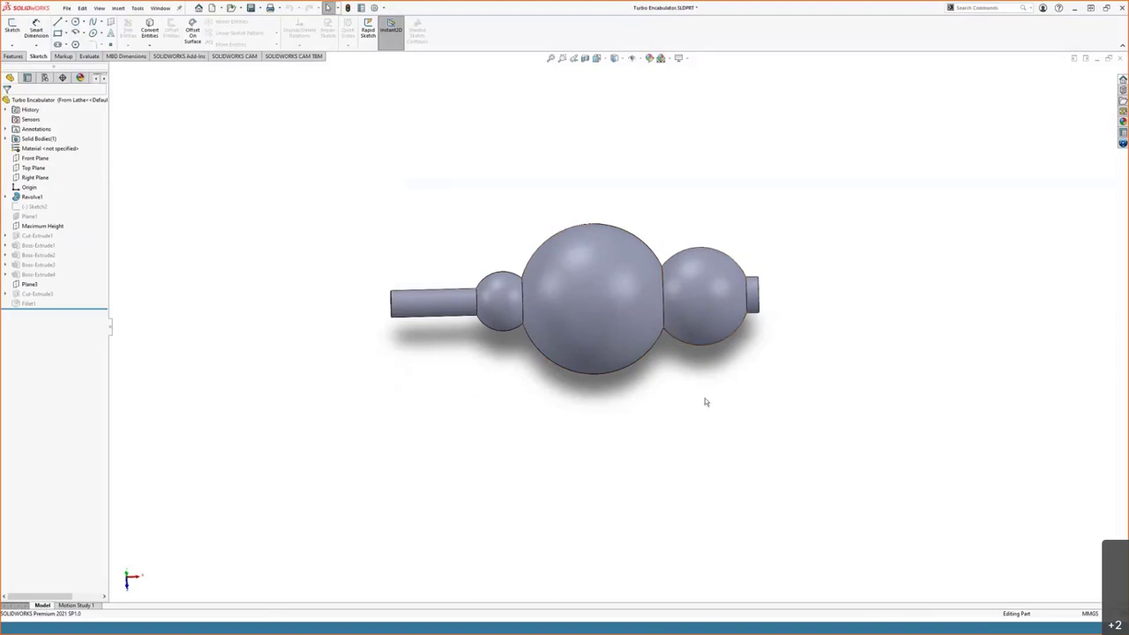
pyautogui.click(650, 308)
pyautogui.click(689, 312)
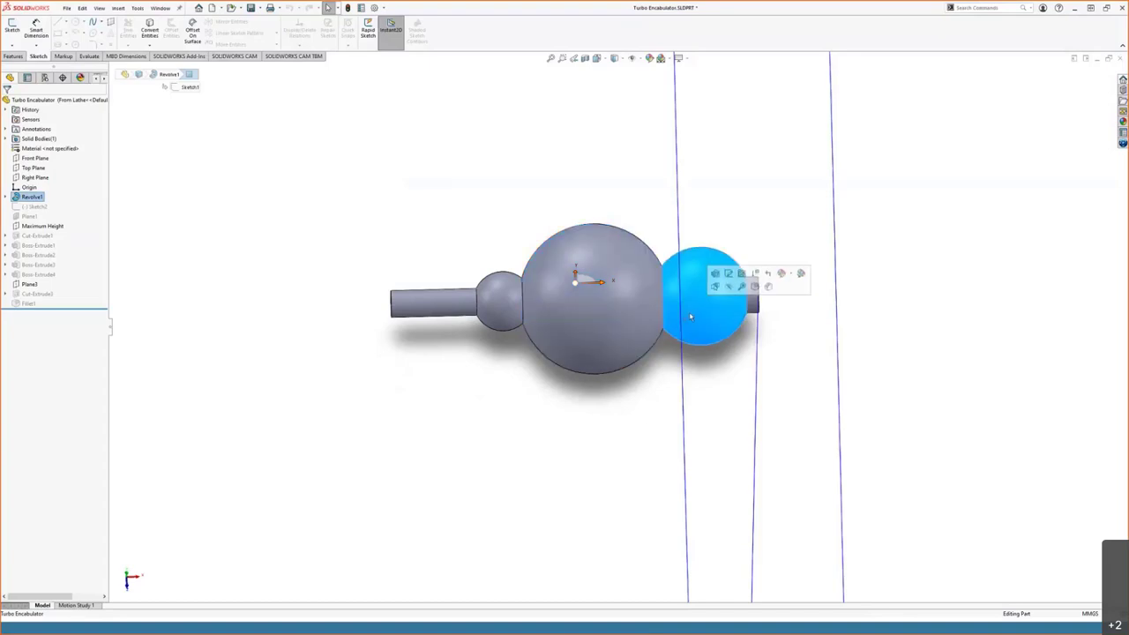
pyautogui.click(646, 412)
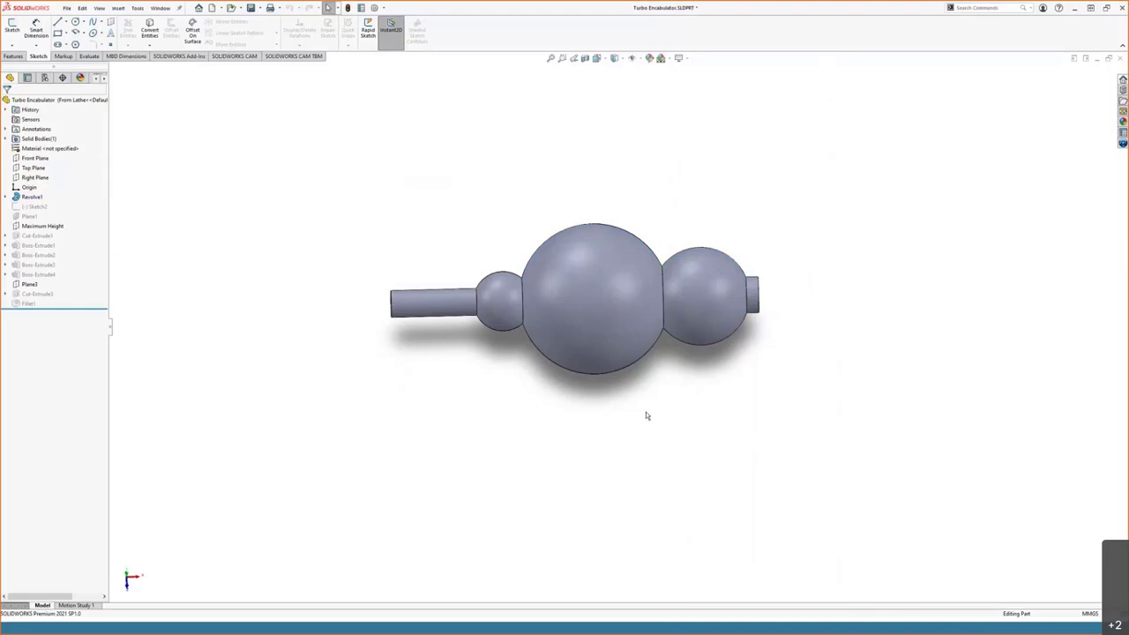
pyautogui.hotkey('ctrl', 'Tab')
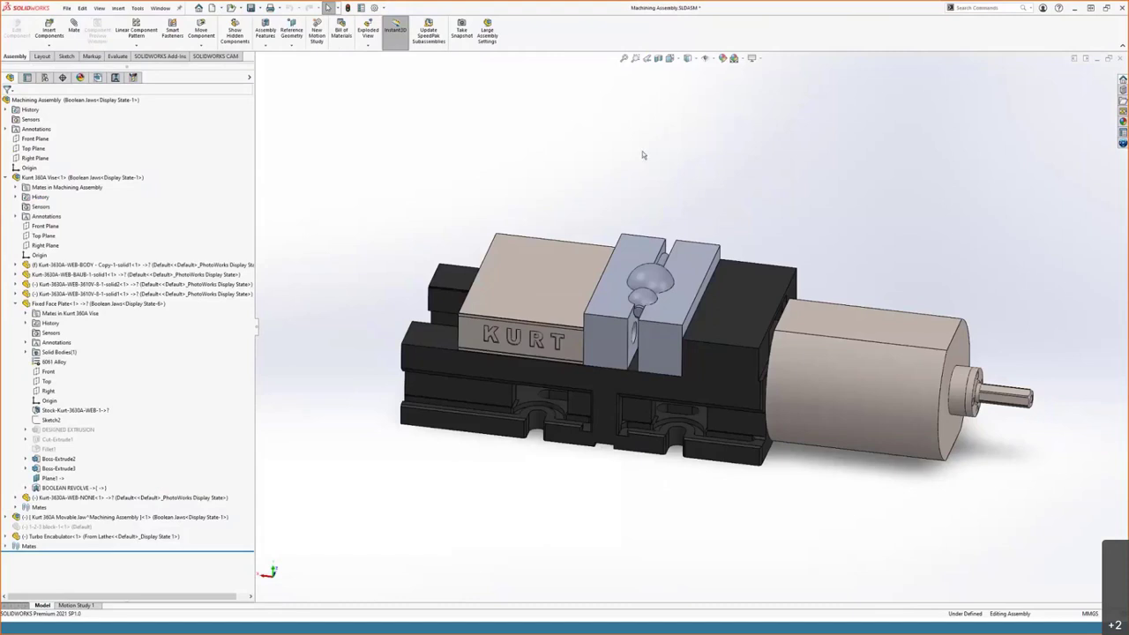
# Hide the Turbo Encabulator so the cavities in the two vise jaws are exposed.
pyautogui.rightClick(648, 274)
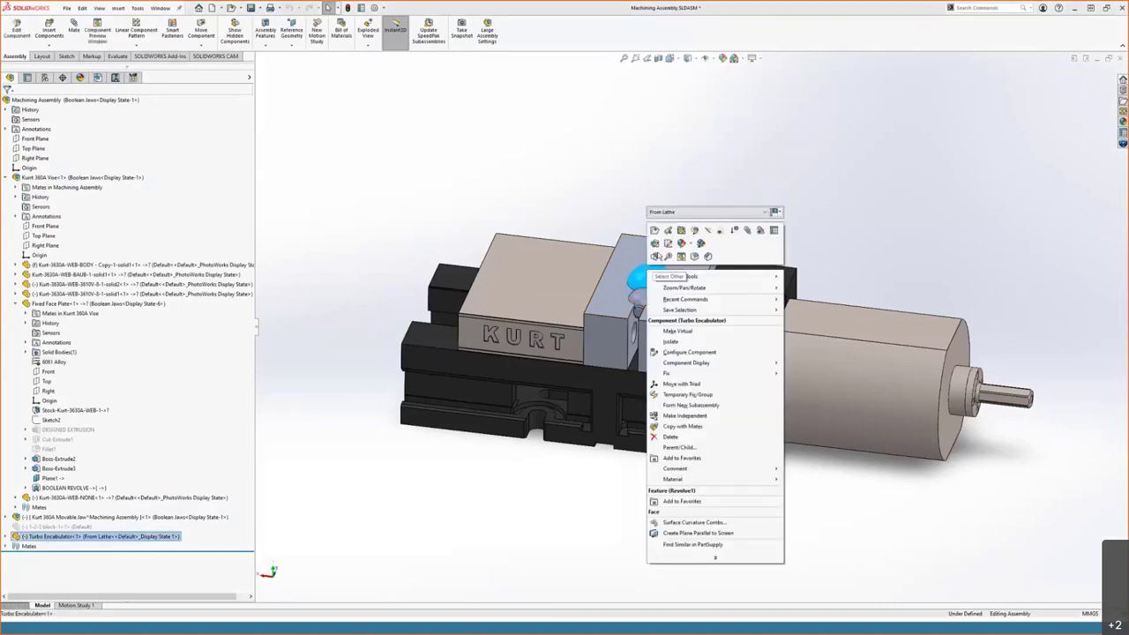
pyautogui.click(706, 231)
pyautogui.scroll(-5, 697, 238)
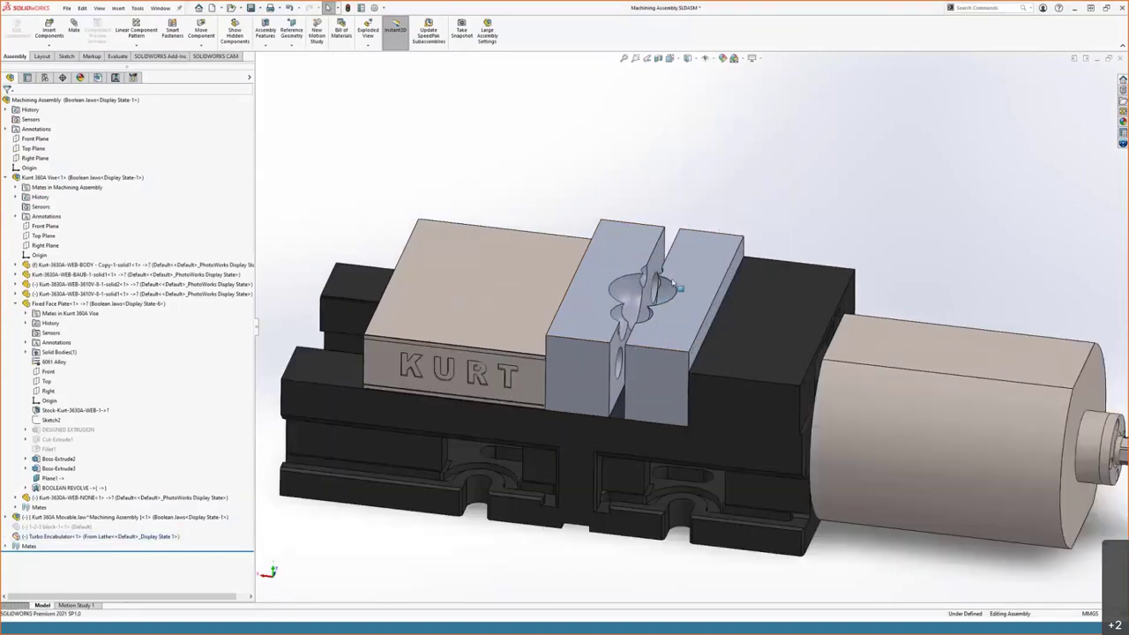
# Inspect the edge where the large and medium spherical pockets meet in the Movable Face Plate by selecting it.
pyautogui.moveTo(660, 284); pyautogui.dragTo(842, 257, button='middle')
pyautogui.scroll(-2, 756, 270)
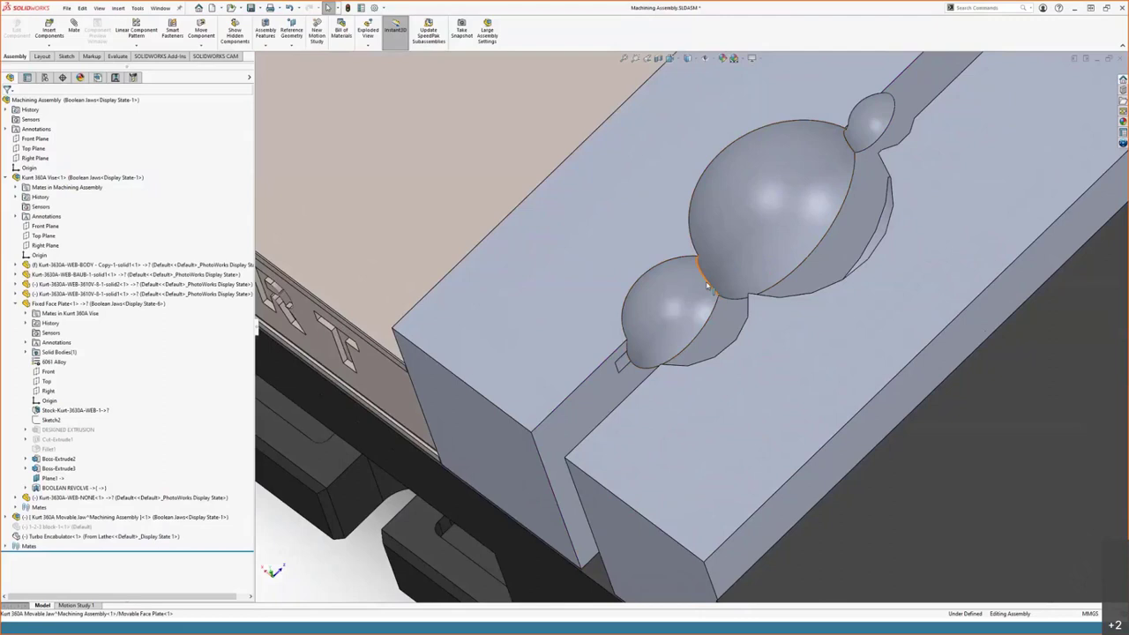
pyautogui.scroll(-5, 707, 285)
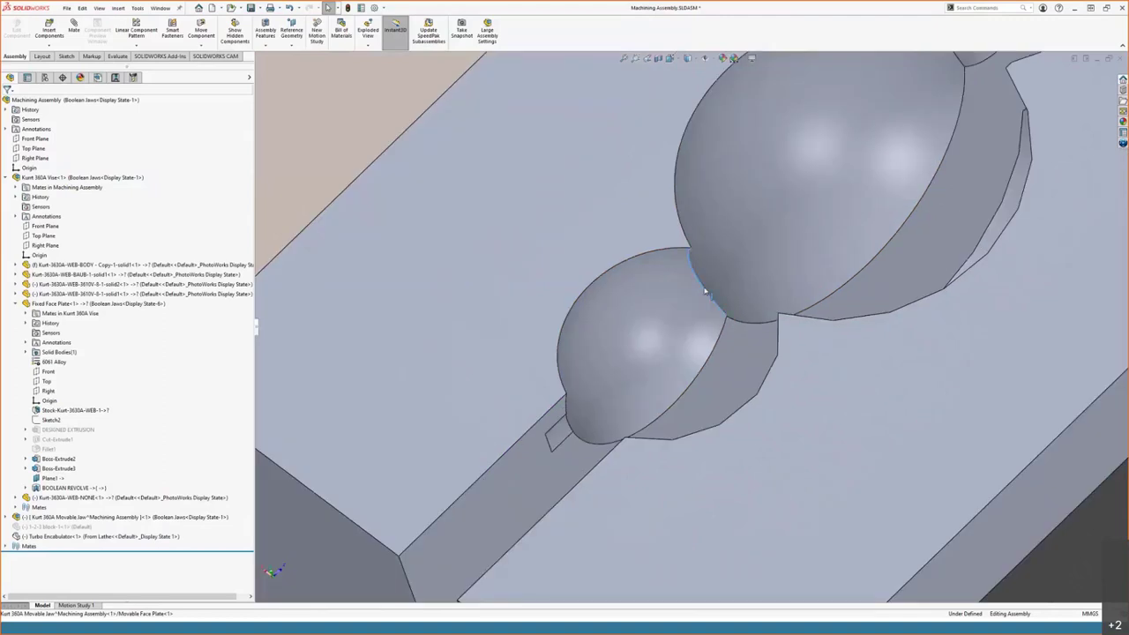
pyautogui.click(705, 291)
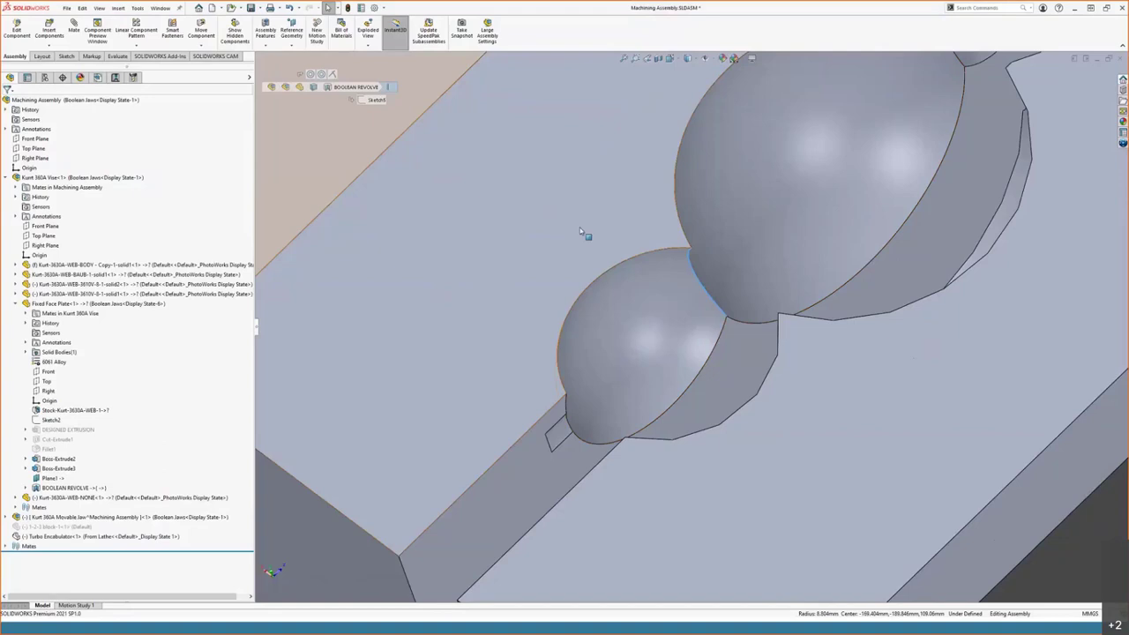
pyautogui.scroll(6, 580, 231)
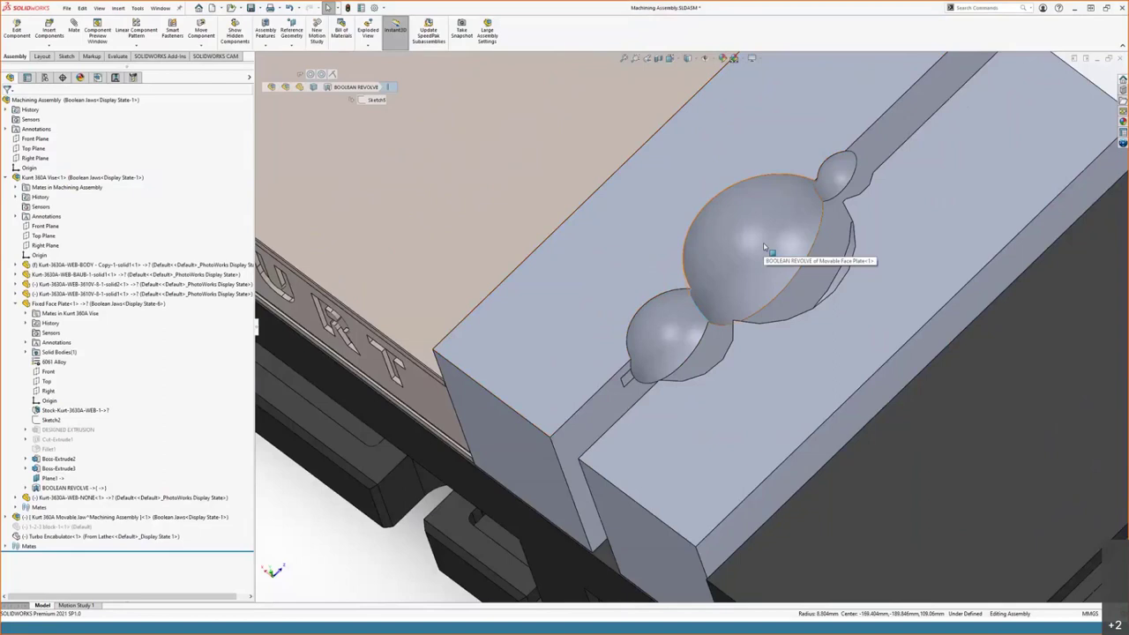
# Highlight the large, medium and small spherical pocket faces of the Movable Face Plate one after another, and clear the selection.
pyautogui.click(764, 247)
pyautogui.click(671, 331)
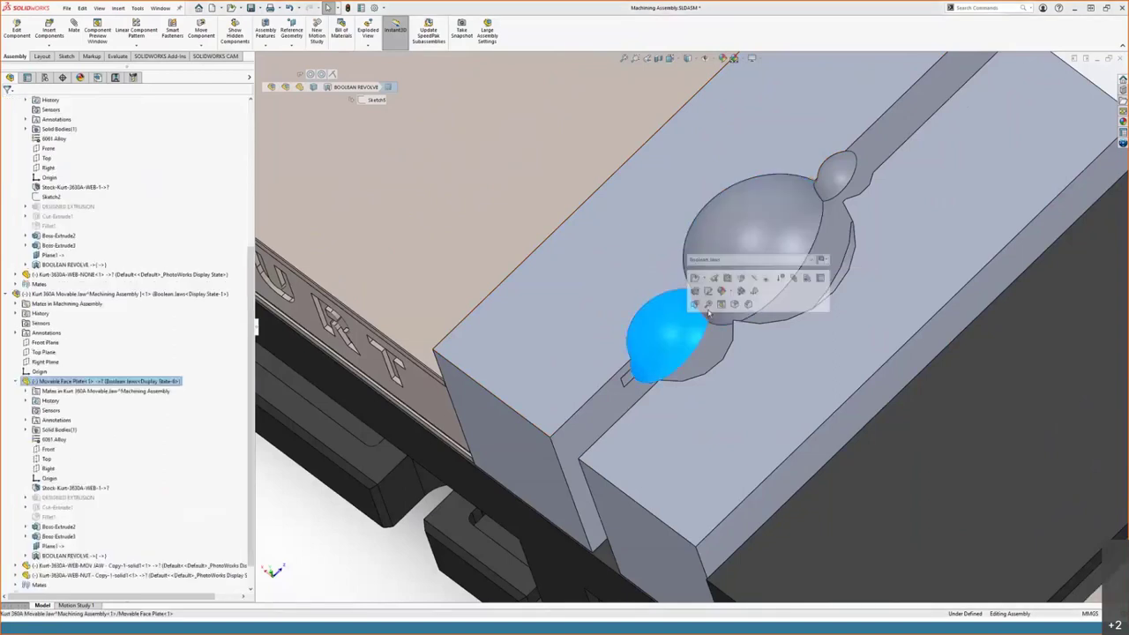
pyautogui.click(833, 181)
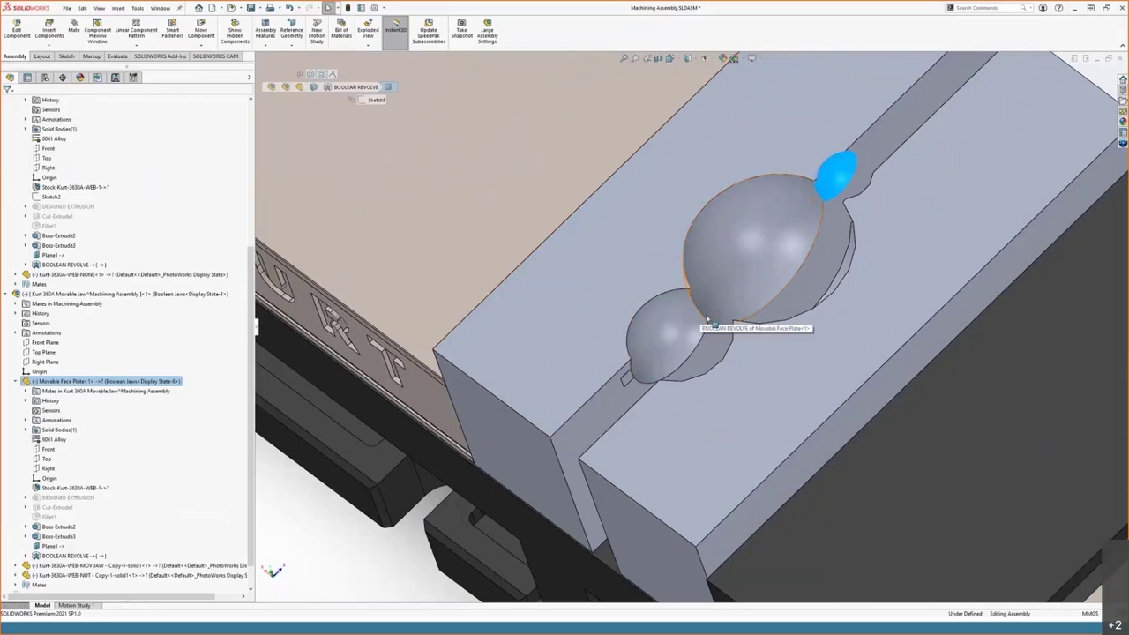
pyautogui.scroll(3, 707, 320)
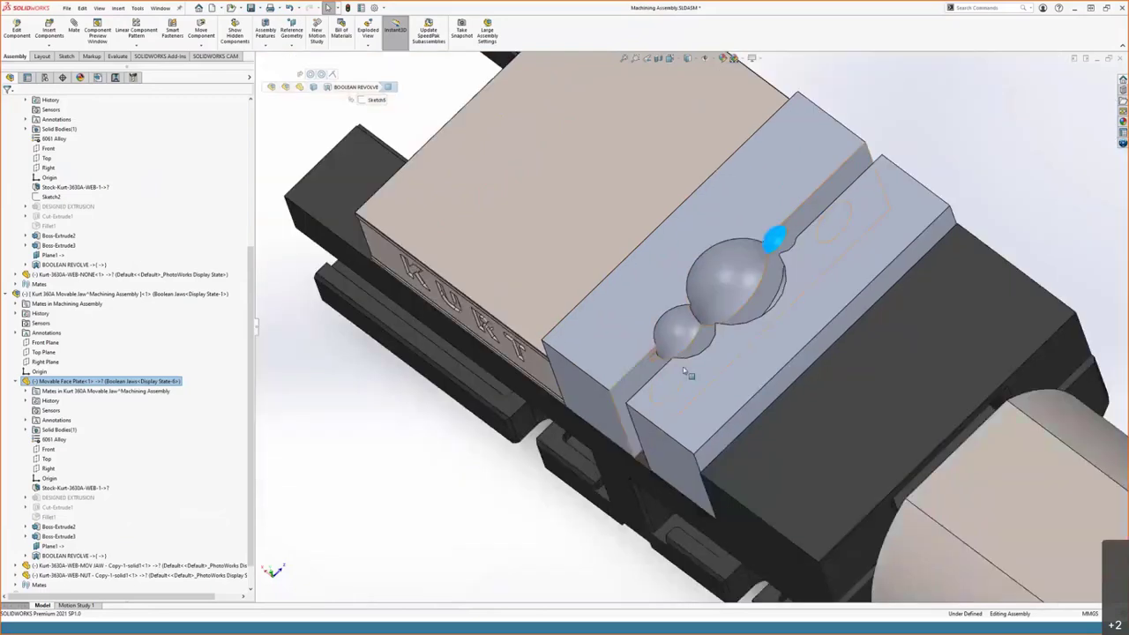
pyautogui.scroll(2, 683, 367)
pyautogui.moveTo(683, 367); pyautogui.dragTo(665, 219, button='middle')
pyautogui.click(724, 280)
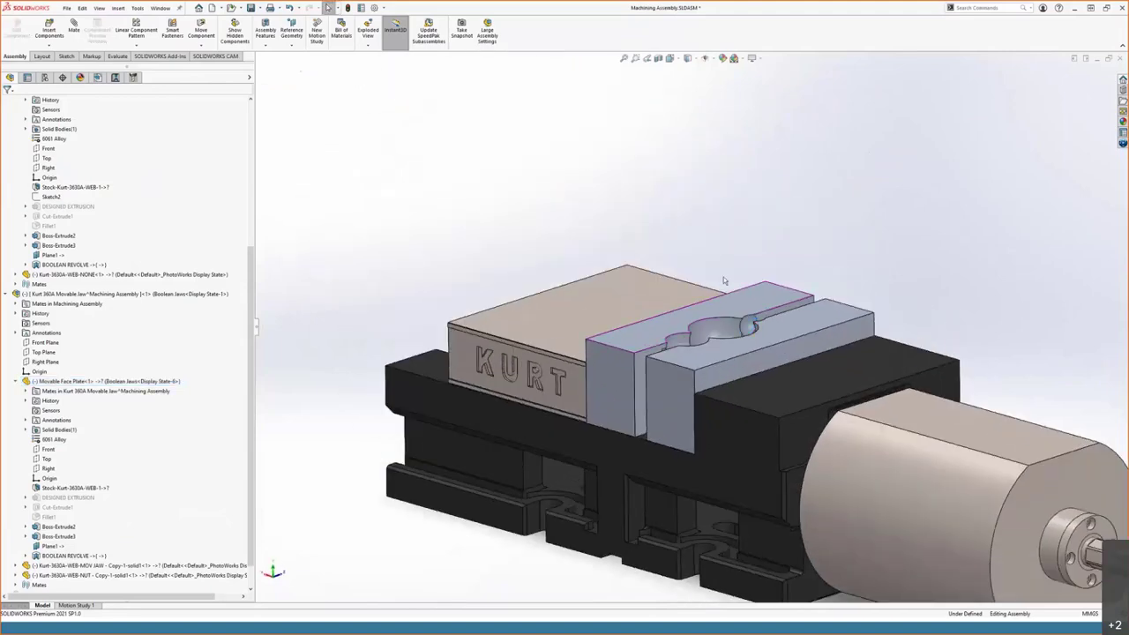
# Examine the Boolean Revolve cavities in both soft jaws up close and from several angles, including where the spherical pockets join.
pyautogui.moveTo(724, 339); pyautogui.dragTo(761, 364, button='middle')
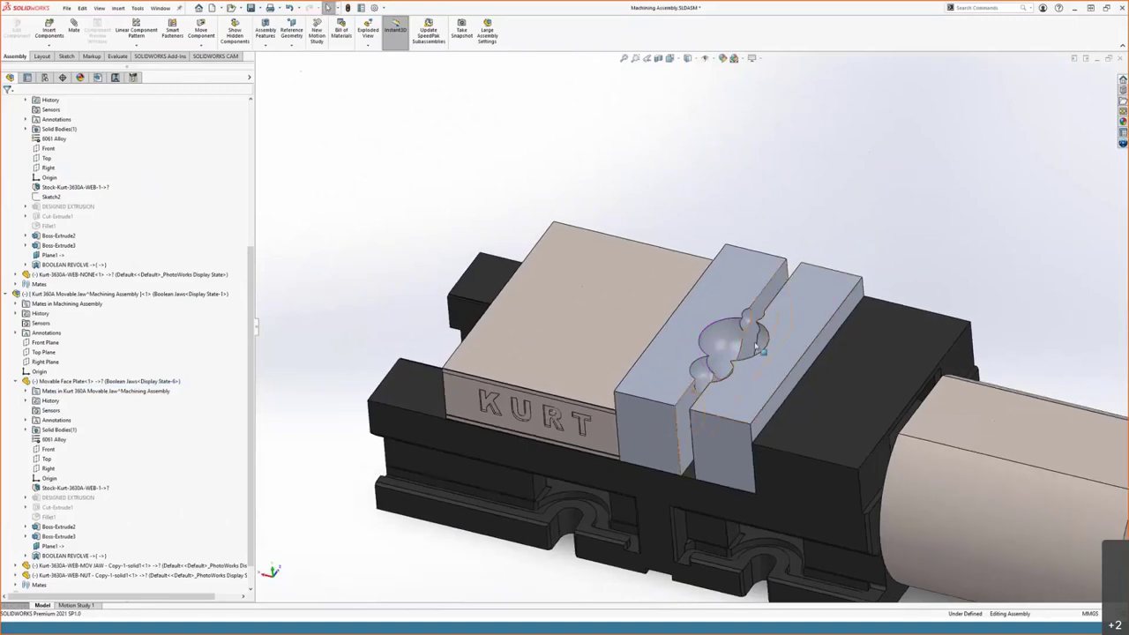
pyautogui.scroll(-2, 746, 388)
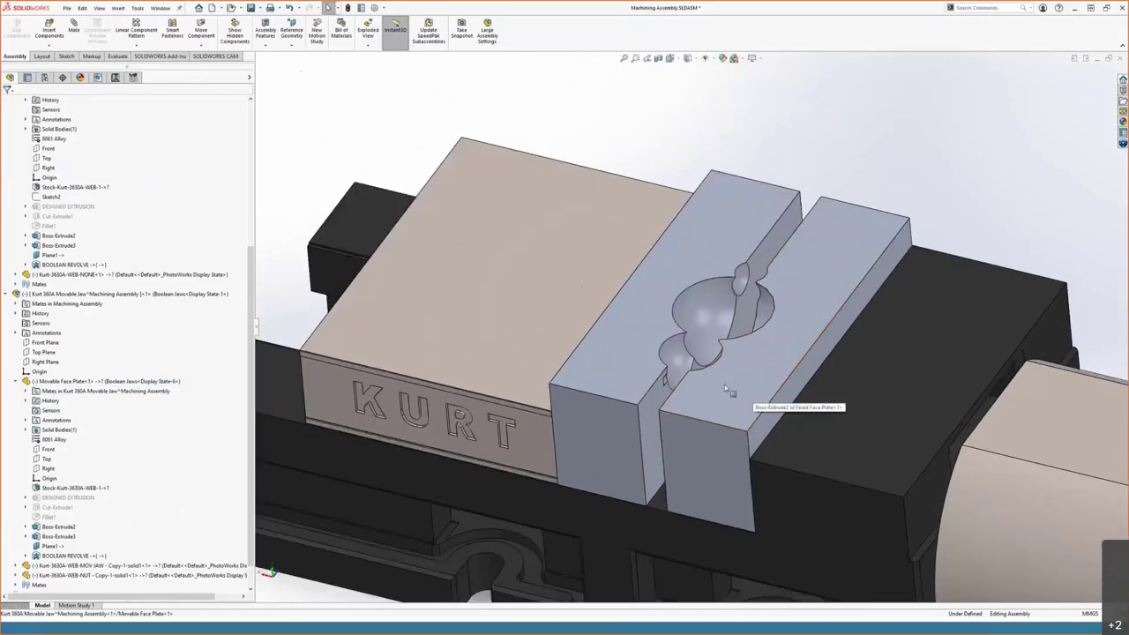
pyautogui.scroll(-5, 725, 389)
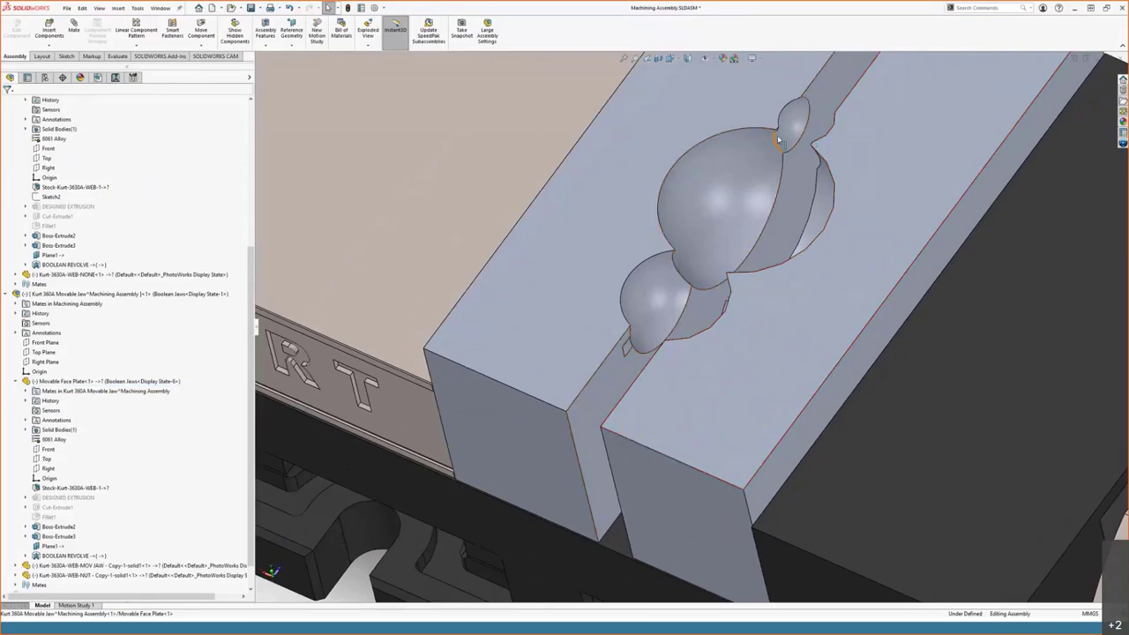
pyautogui.scroll(3, 812, 203)
pyautogui.scroll(-4, 820, 222)
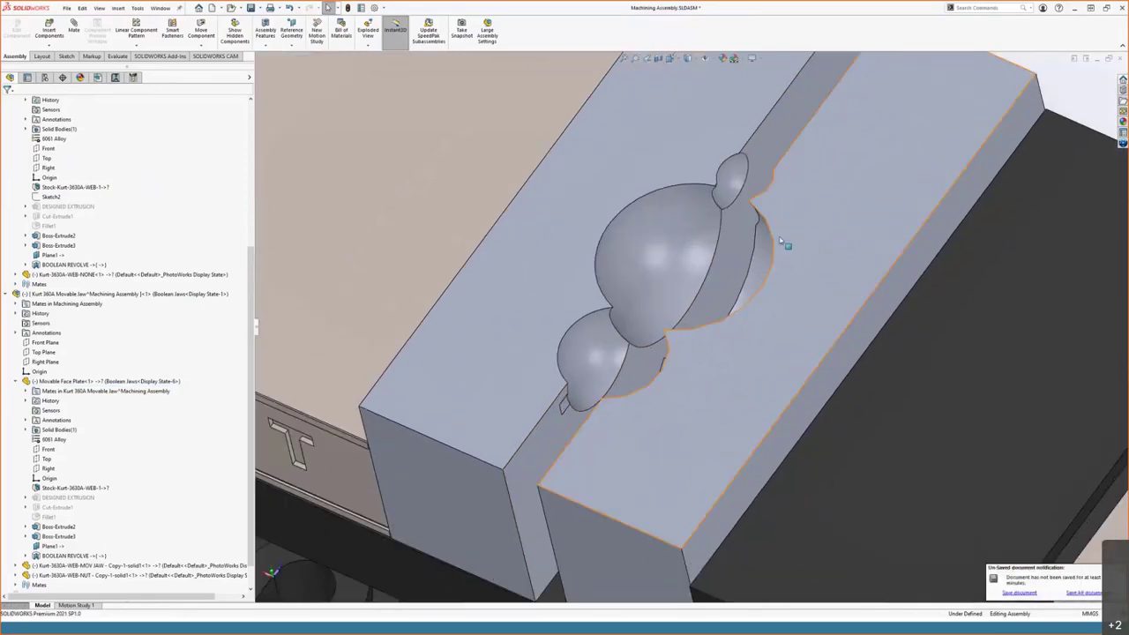
pyautogui.scroll(3, 756, 308)
pyautogui.moveTo(746, 316); pyautogui.dragTo(760, 223, button='middle')
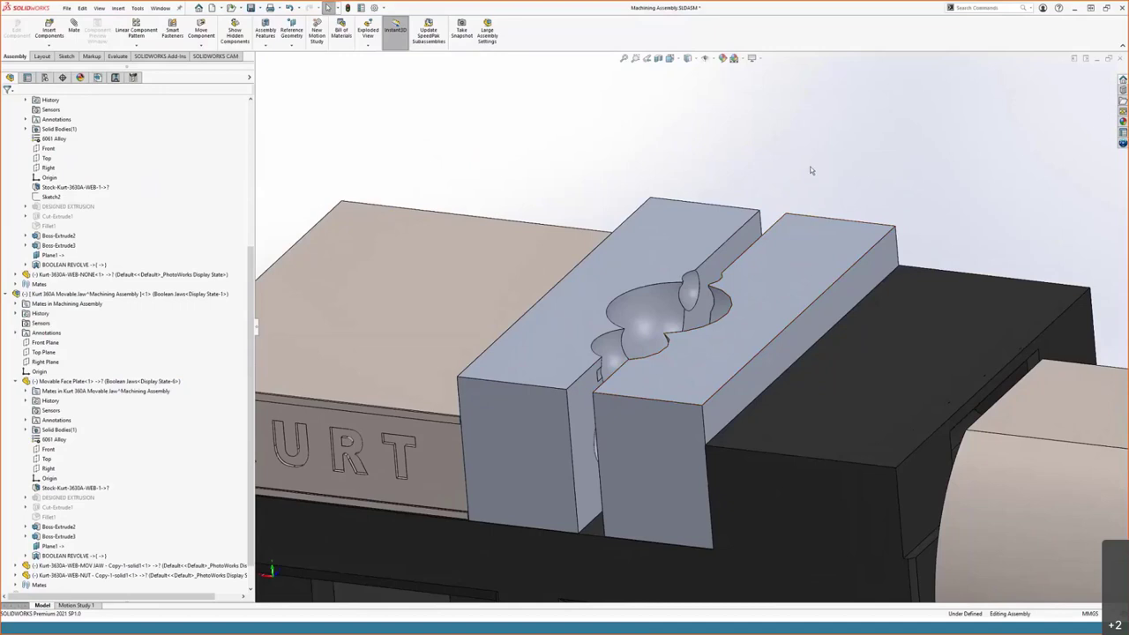
pyautogui.scroll(-4, 692, 334)
pyautogui.moveTo(692, 334); pyautogui.dragTo(717, 336, button='middle')
pyautogui.scroll(8, 716, 335)
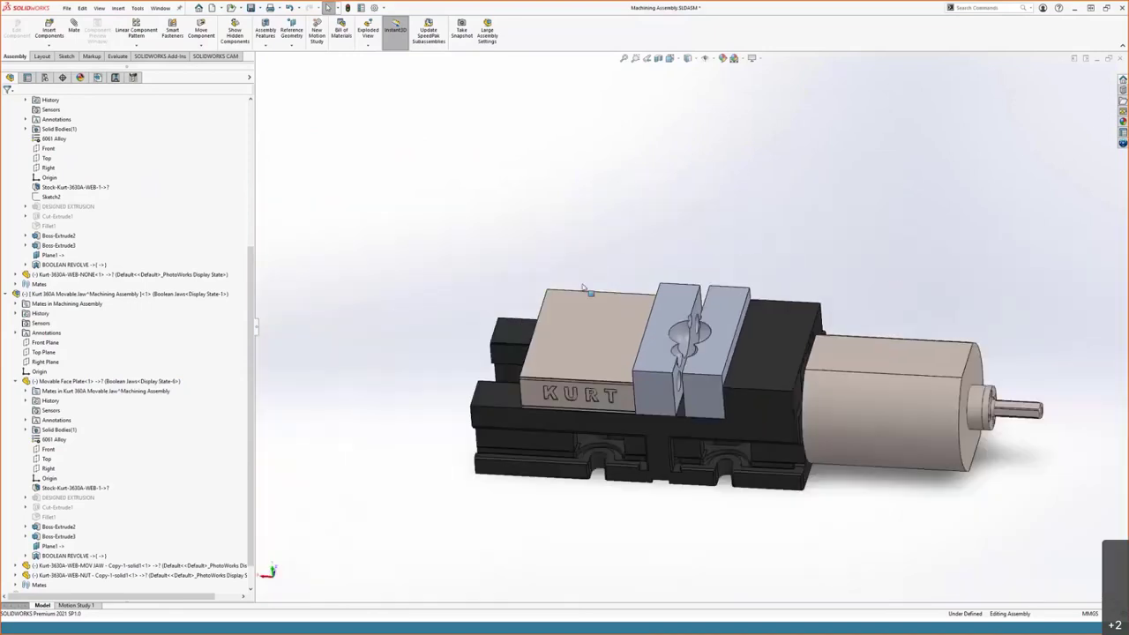
pyautogui.moveTo(460, 339); pyautogui.dragTo(460, 364, button='middle')
pyautogui.scroll(-2, 715, 366)
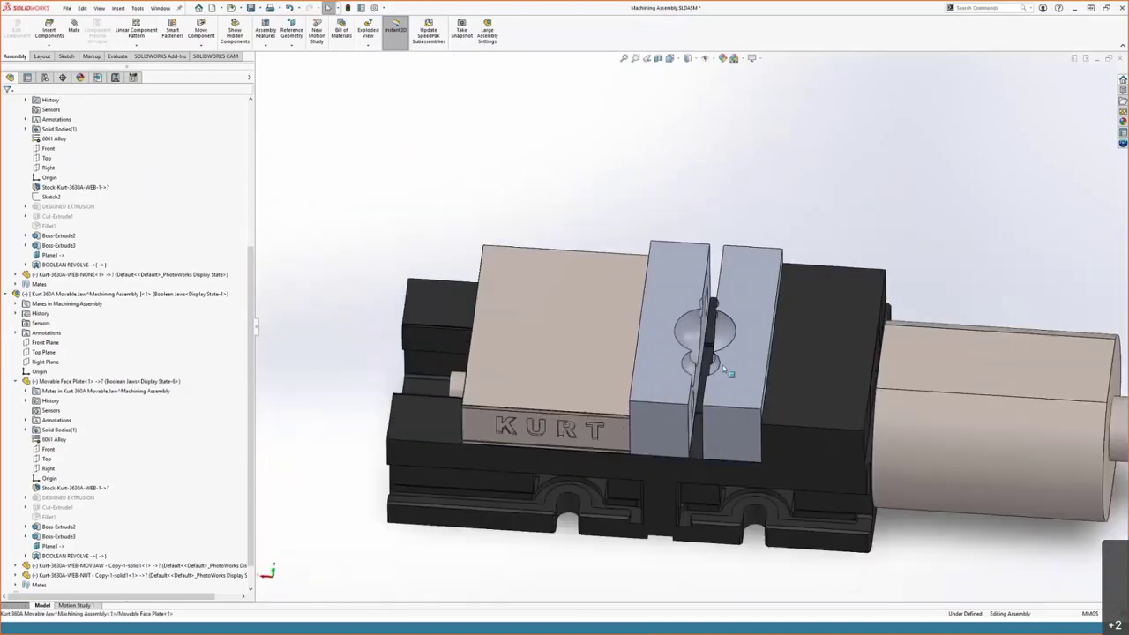
pyautogui.moveTo(722, 365); pyautogui.dragTo(688, 333, button='middle')
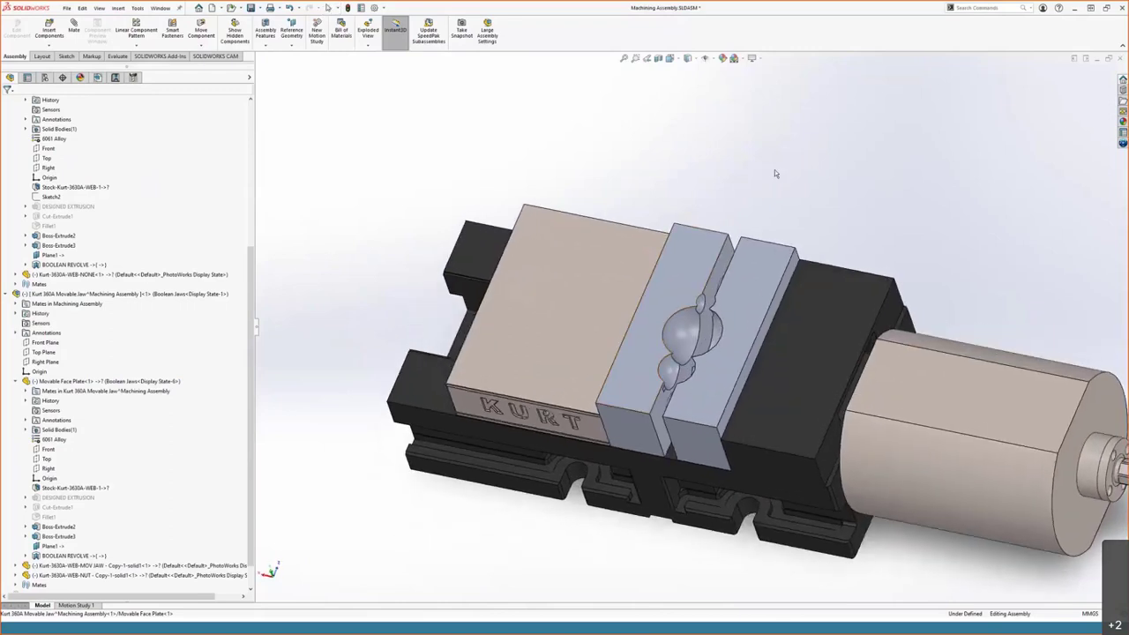
# In the Turbo Encabulator's part window, highlight the large and small spheres of the revolved body, and return to the Machining Assembly.
pyautogui.hotkey('ctrl', 'Tab')
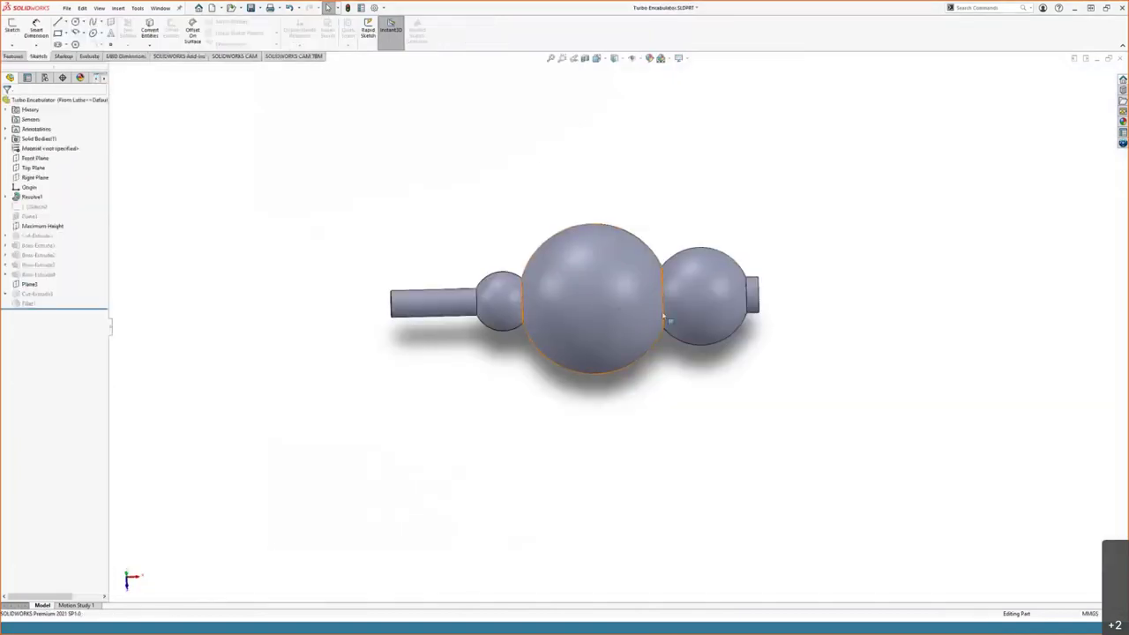
pyautogui.click(653, 313)
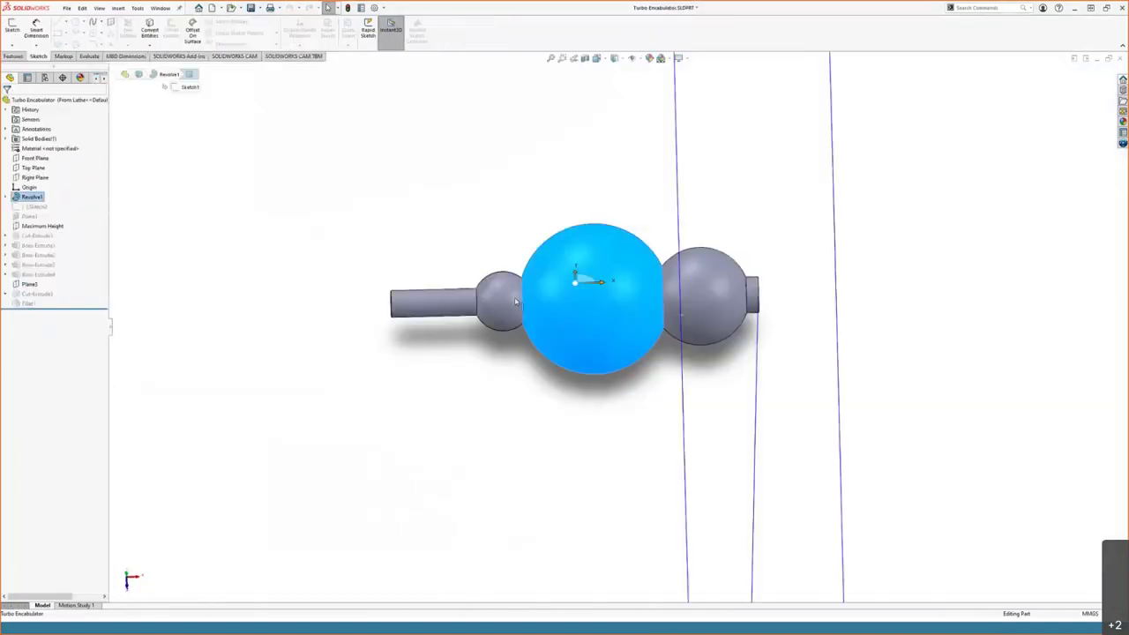
pyautogui.click(519, 303)
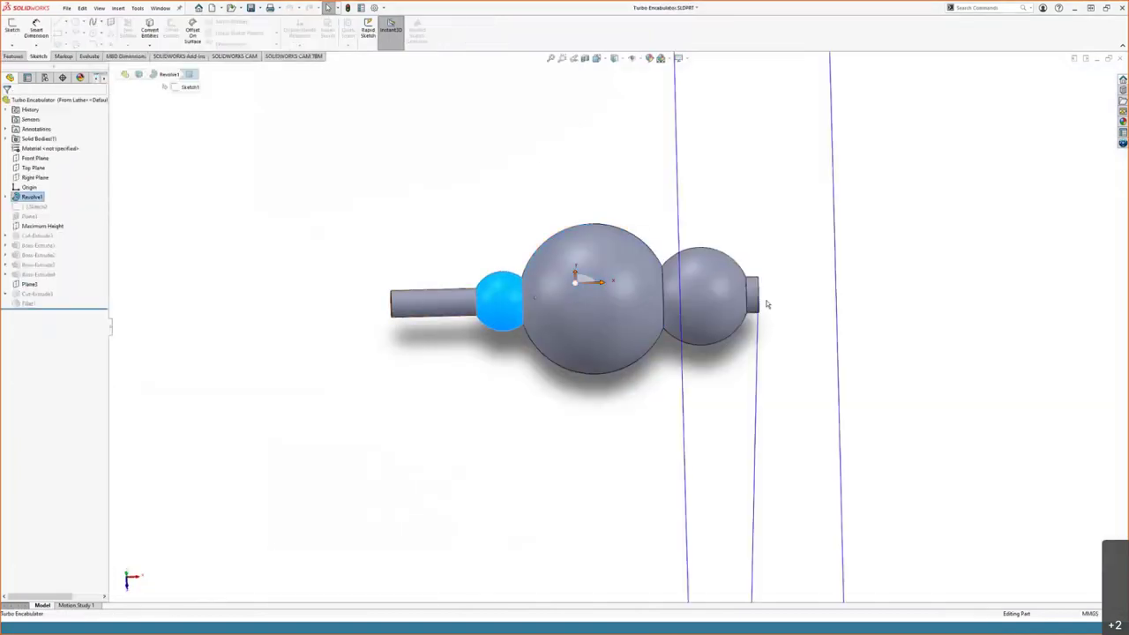
pyautogui.click(777, 174)
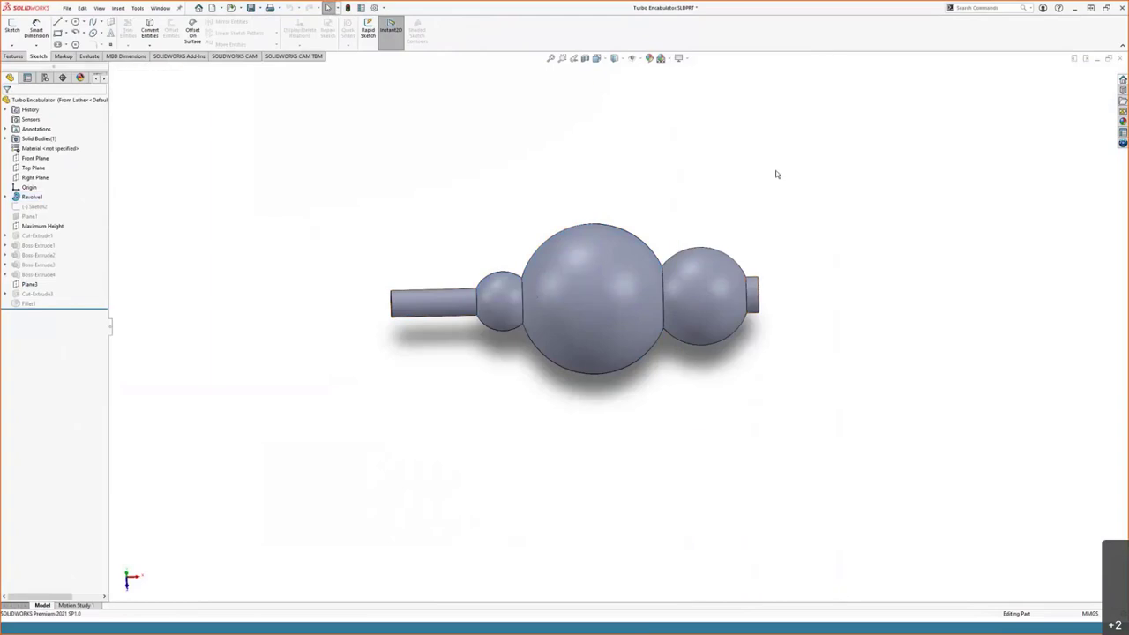
pyautogui.hotkey('alt', 'Tab')
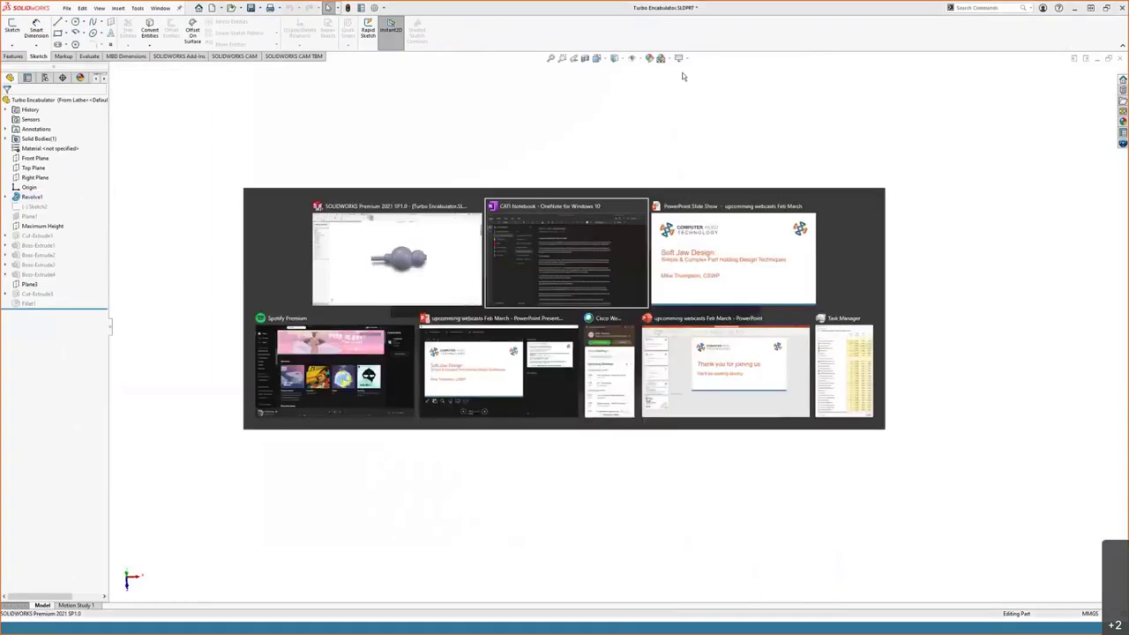
pyautogui.press('Escape')
pyautogui.hotkey('ctrl', 'Tab')
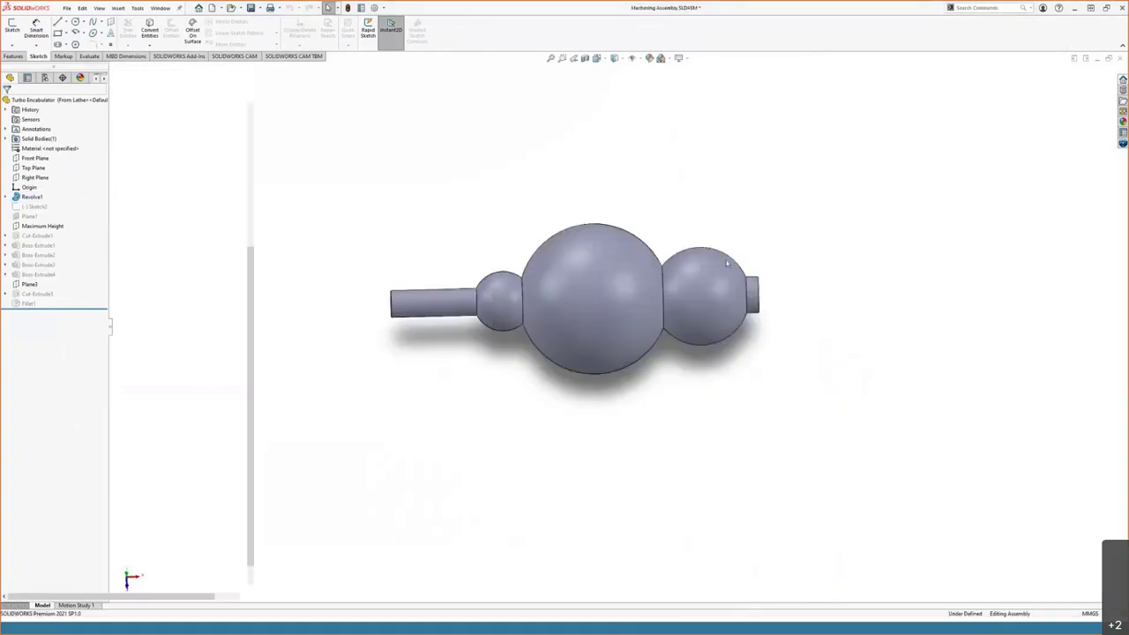
# Show the hidden Turbo Encabulator between the soft jaws again.
pyautogui.scroll(2, 813, 589)
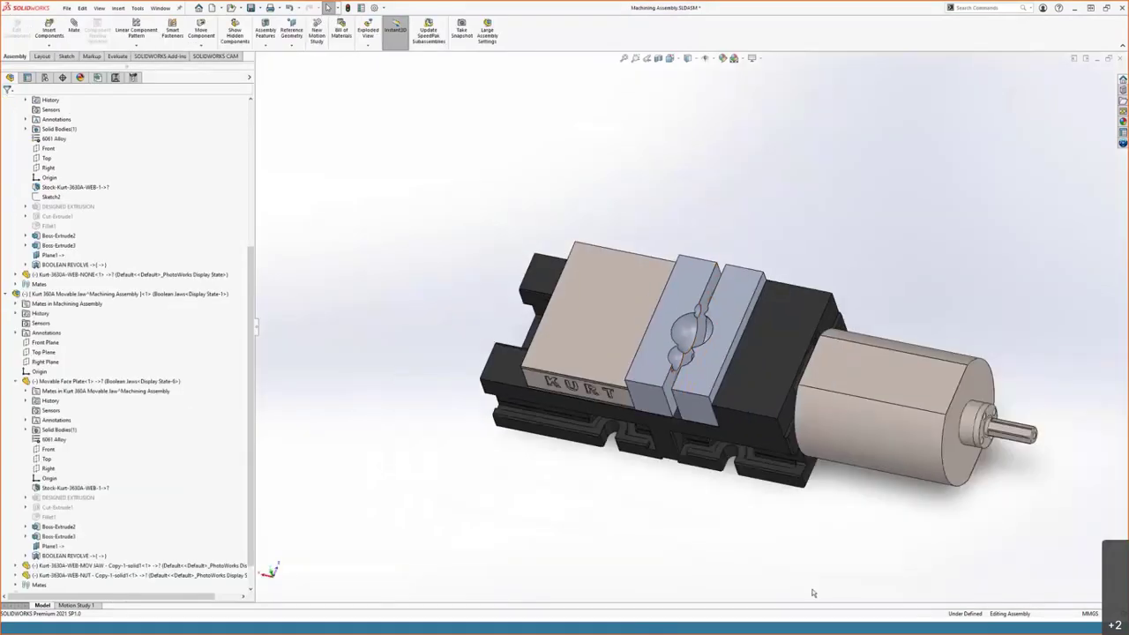
pyautogui.moveTo(813, 589); pyautogui.dragTo(840, 556, button='middle')
pyautogui.scroll(-2, 839, 556)
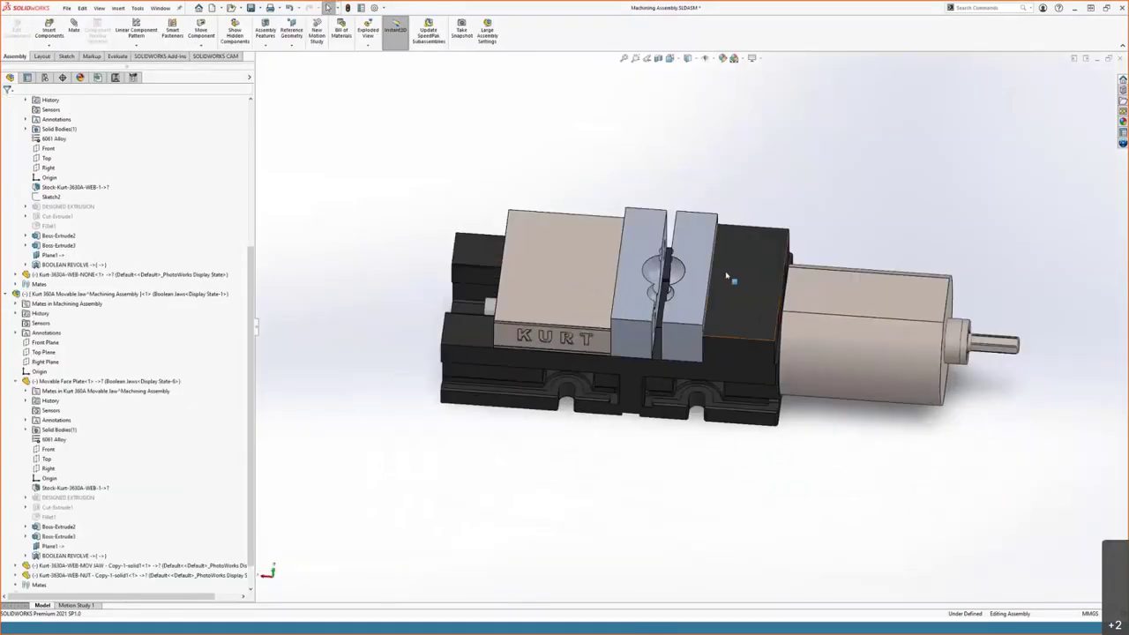
pyautogui.scroll(-4, 727, 277)
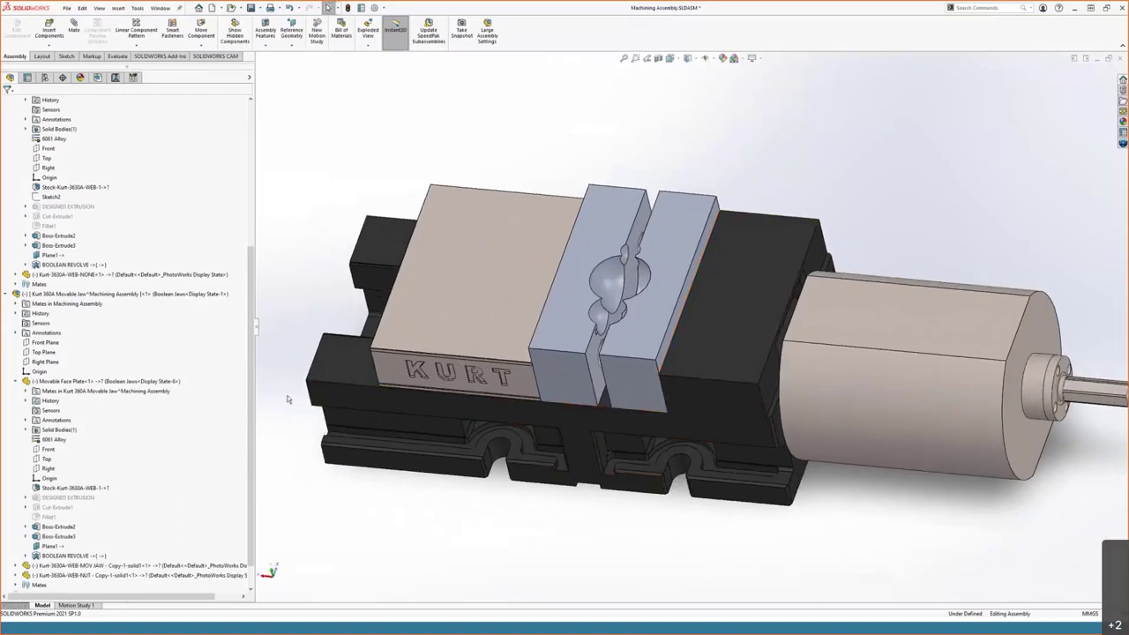
pyautogui.scroll(-1, 91, 423)
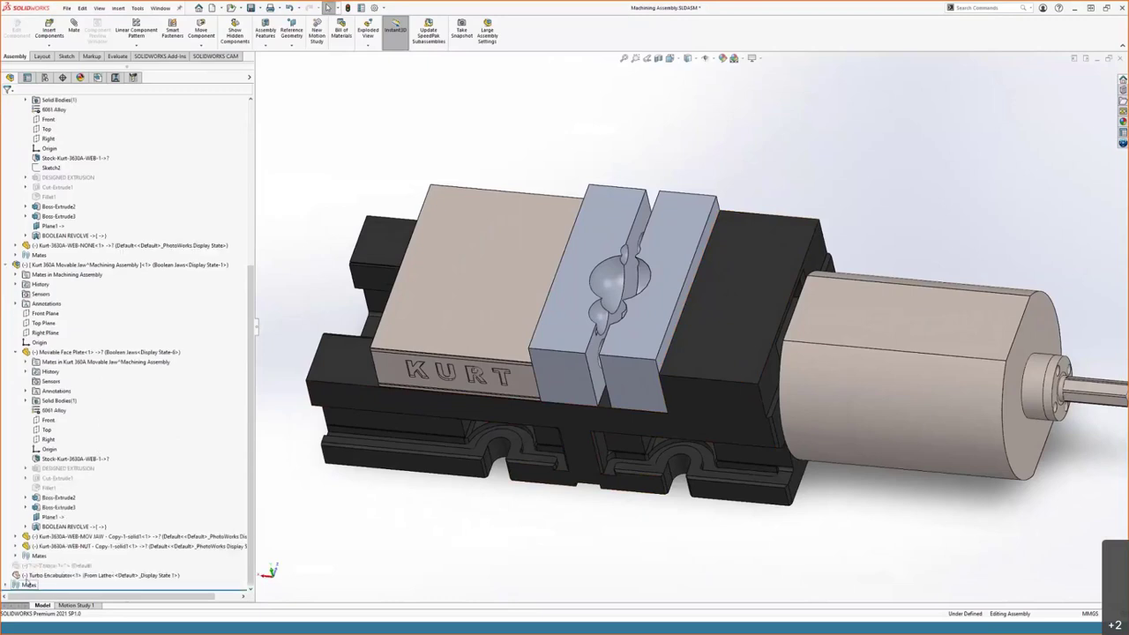
pyautogui.click(35, 575)
pyautogui.rightClick(35, 575)
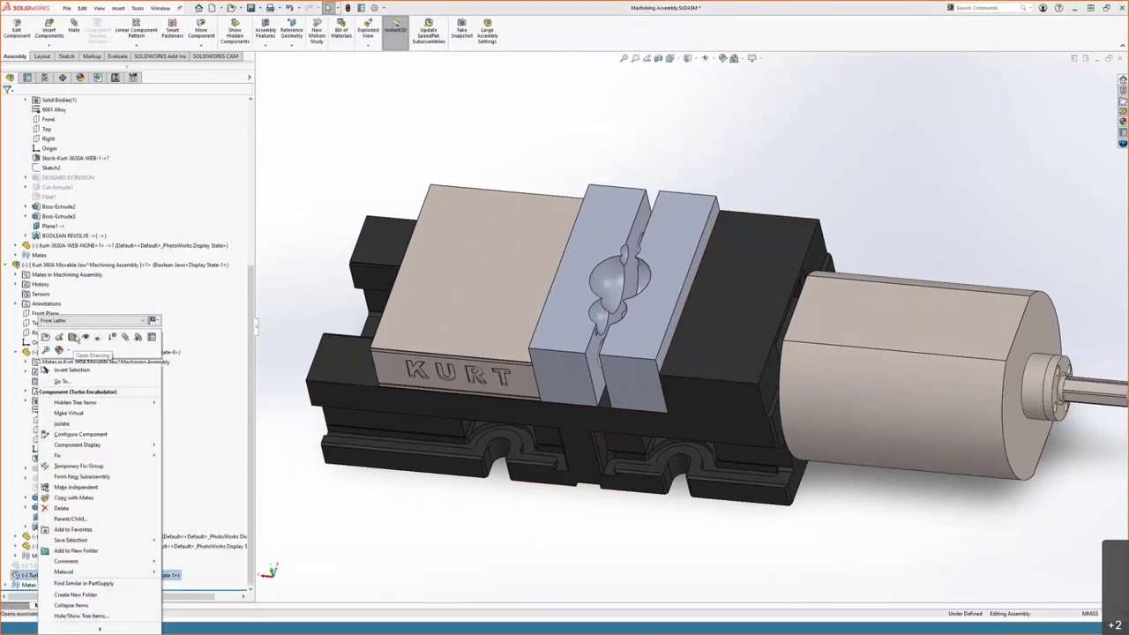
pyautogui.click(86, 337)
pyautogui.click(506, 557)
# Check how the Turbo Encabulator sits between the Boolean Revolve jaws, and hide the part again.
pyautogui.scroll(1, 506, 557)
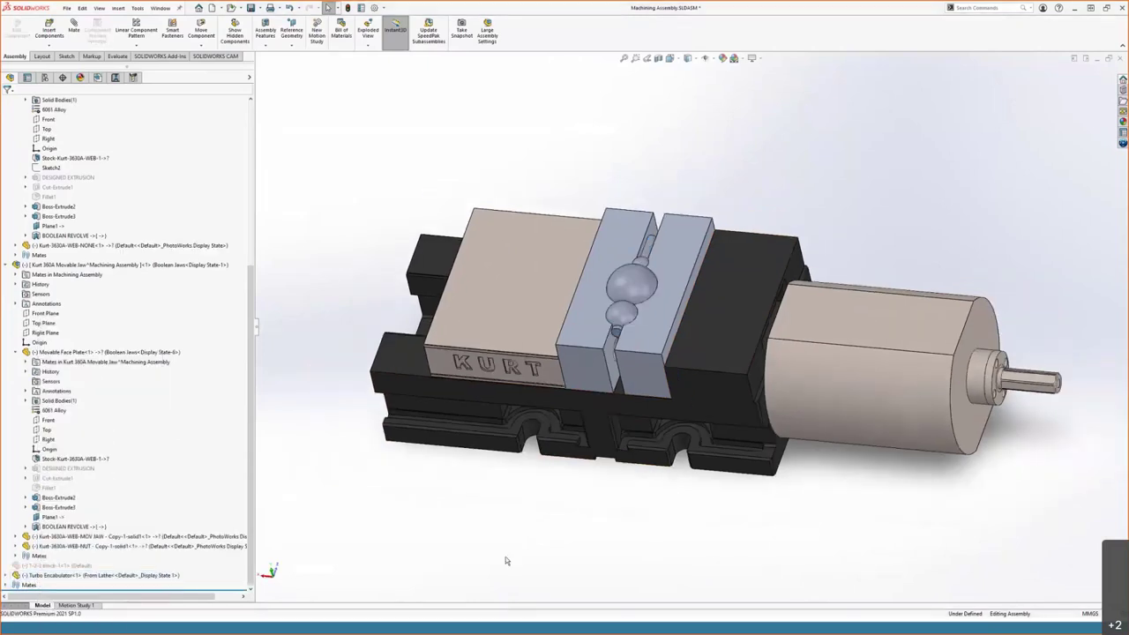
pyautogui.scroll(2, 507, 558)
pyautogui.moveTo(507, 558); pyautogui.dragTo(505, 523, button='middle')
pyautogui.scroll(-5, 876, 353)
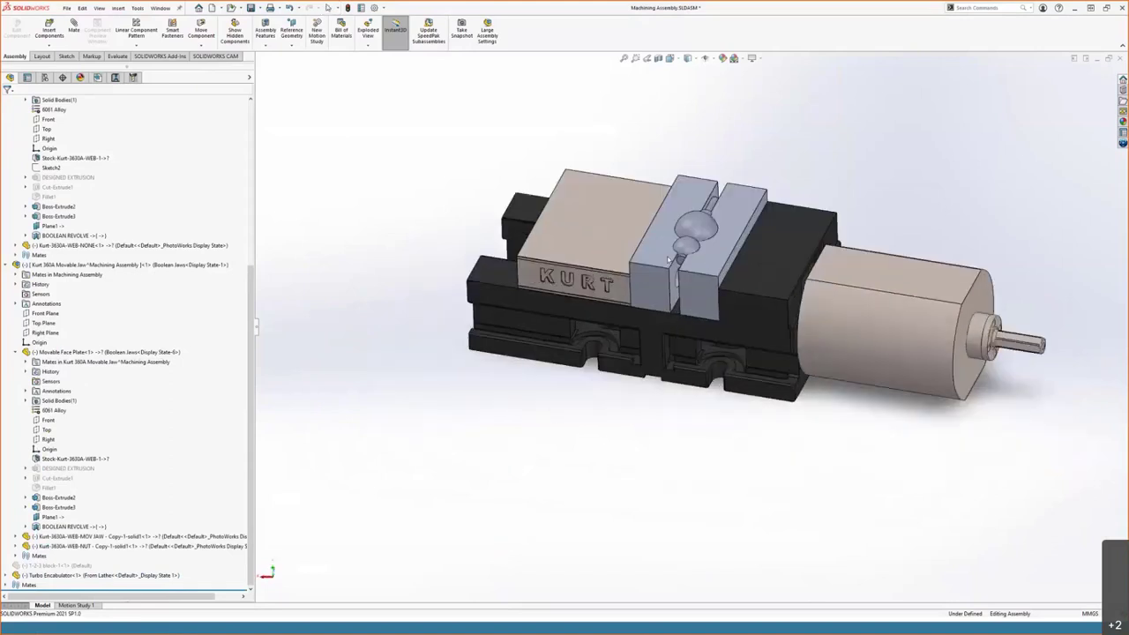
pyautogui.scroll(2, 876, 353)
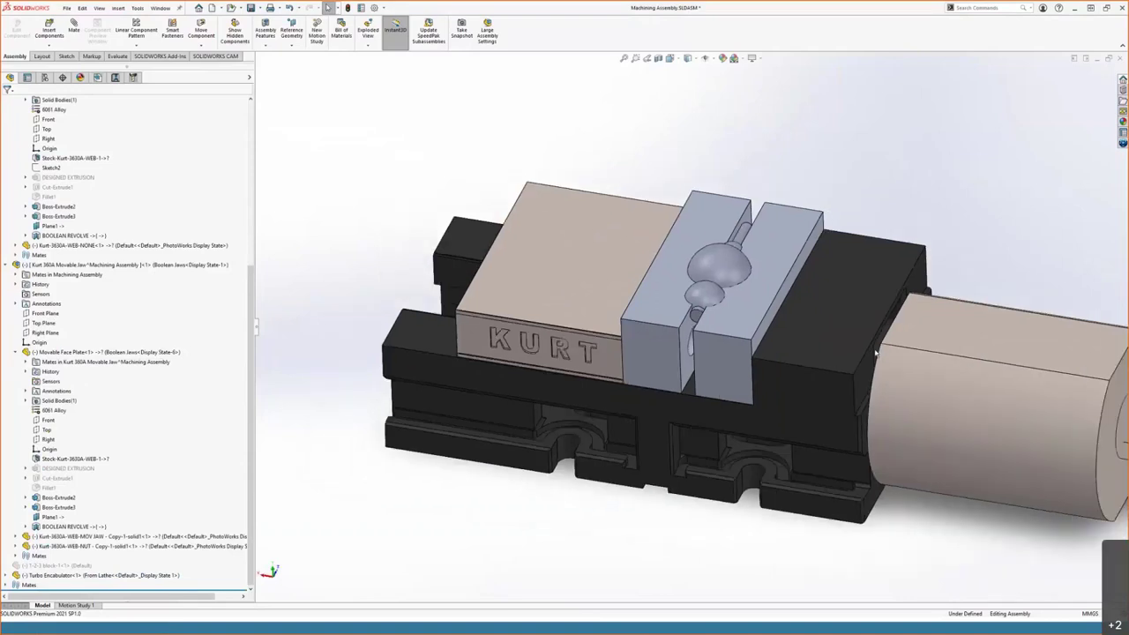
pyautogui.keyDown('ctrl'); pyautogui.moveTo(874, 353); pyautogui.dragTo(822, 342, button='middle'); pyautogui.keyUp('ctrl')
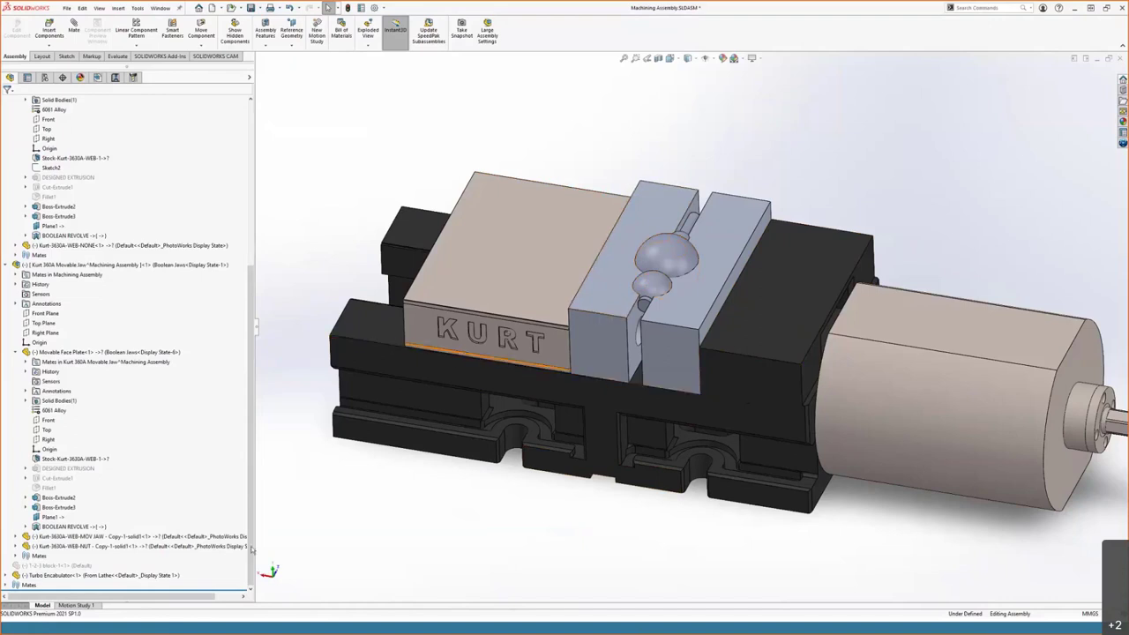
pyautogui.rightClick(53, 575)
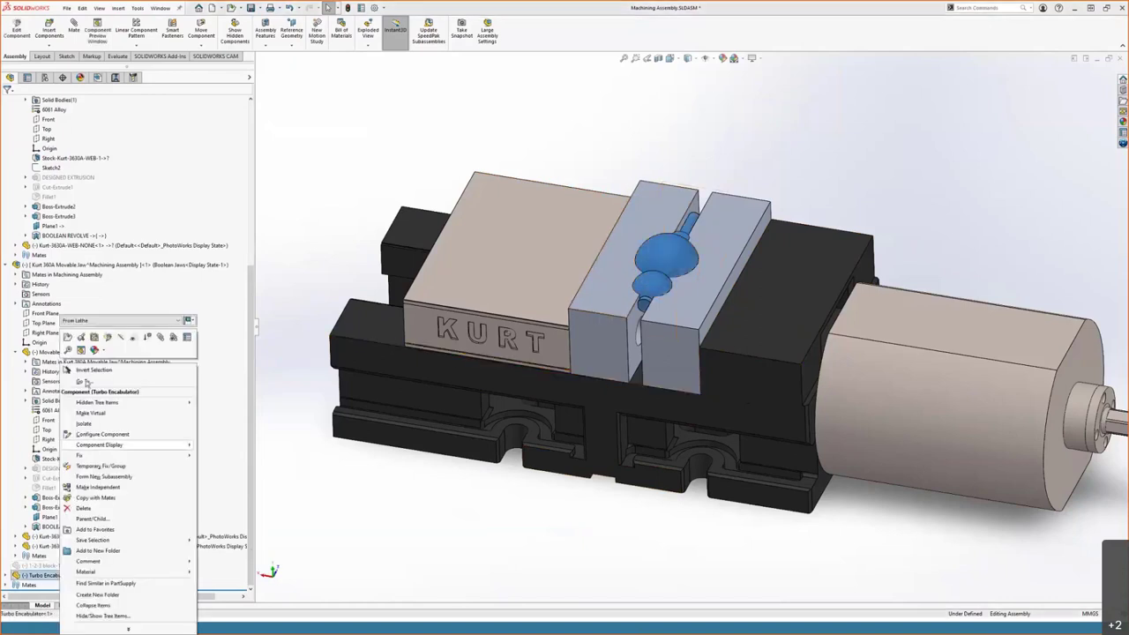
pyautogui.click(122, 336)
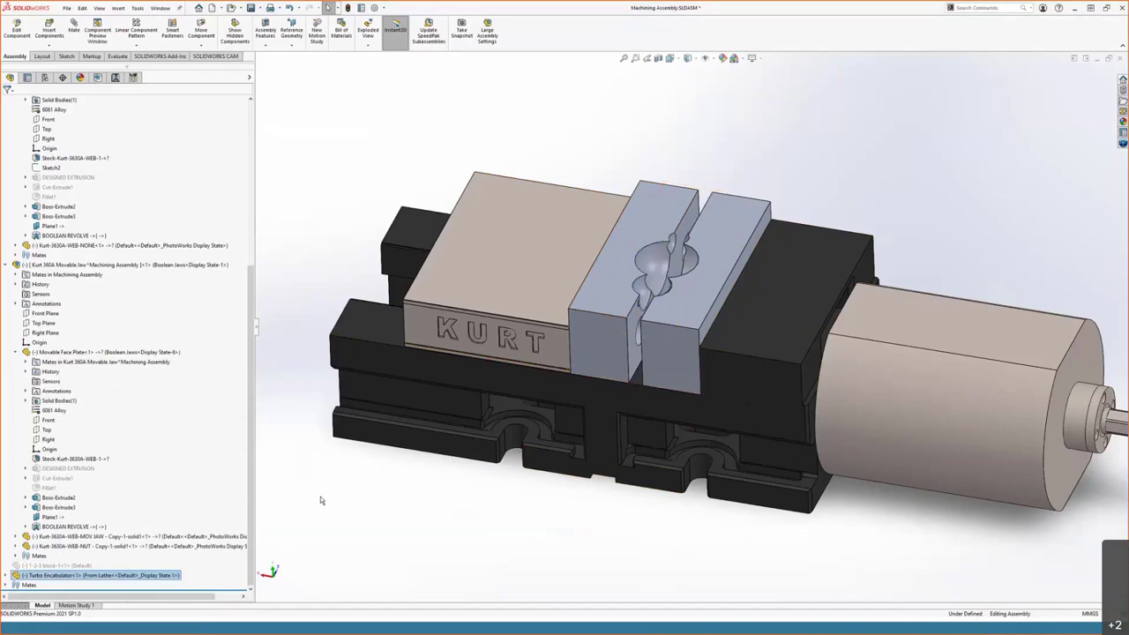
# Edit the Movable Face Plate in the context of the assembly without opening any referenced documents.
pyautogui.click(633, 220)
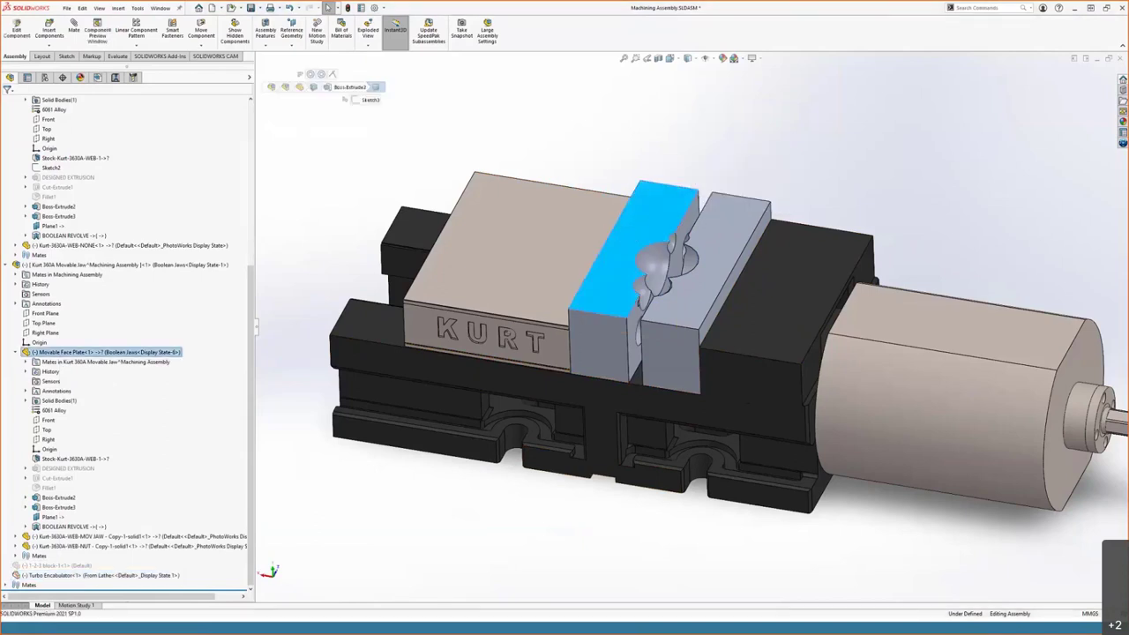
pyautogui.click(21, 35)
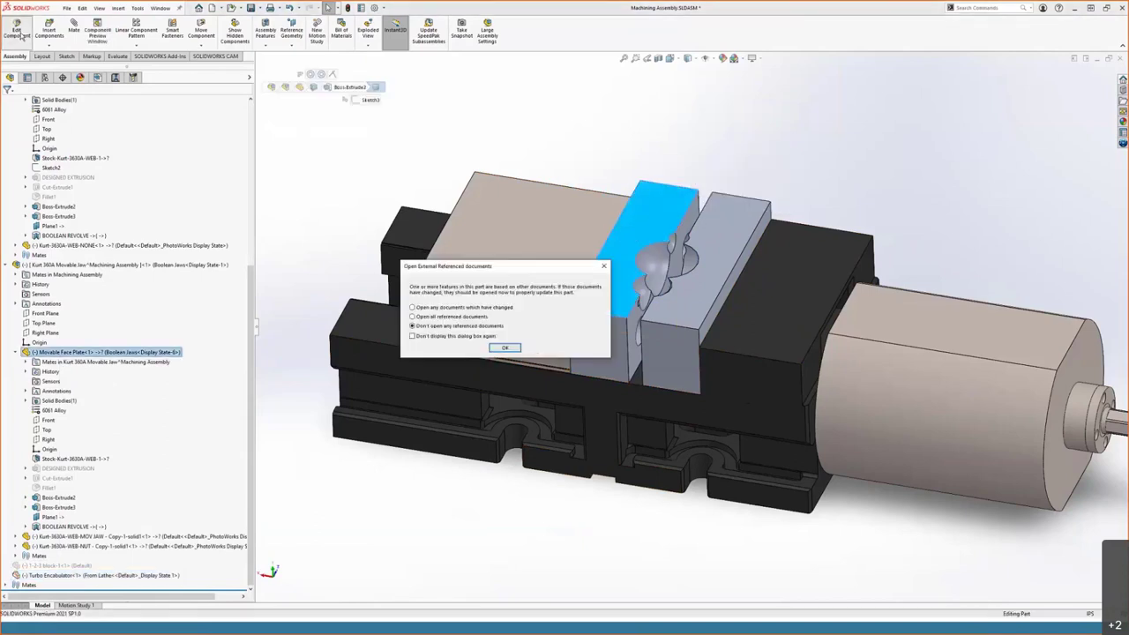
pyautogui.press('Return')
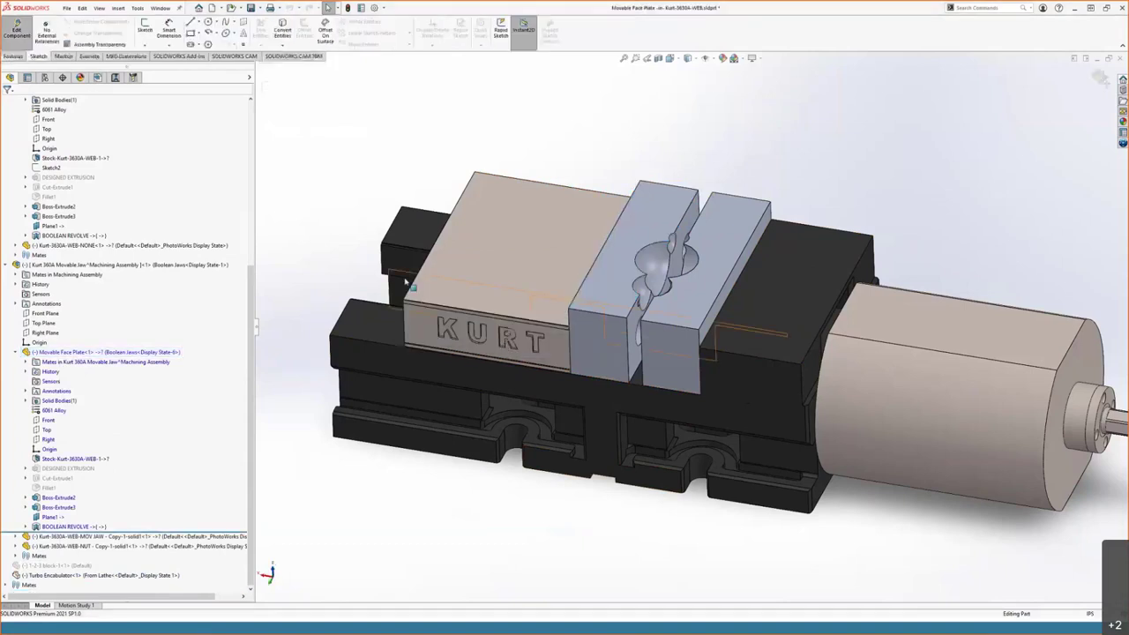
# Highlight the sketch beneath the Movable Face Plate's BOOLEAN REVOLVE feature and examine its profile and references in the jaw cavity.
pyautogui.click(64, 527)
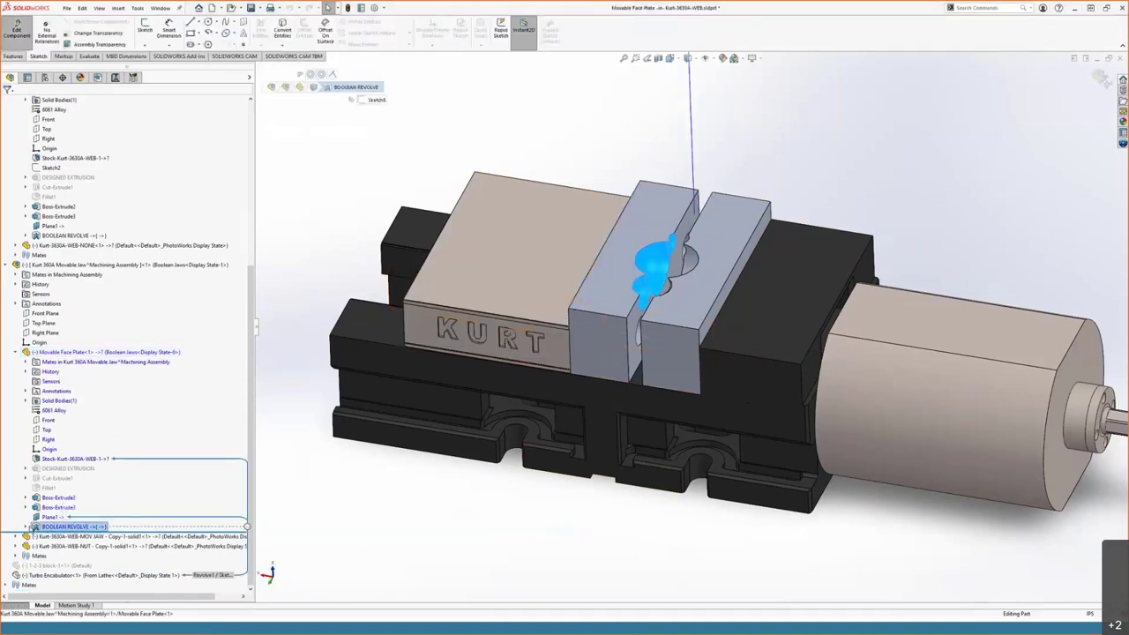
pyautogui.click(27, 526)
pyautogui.click(58, 537)
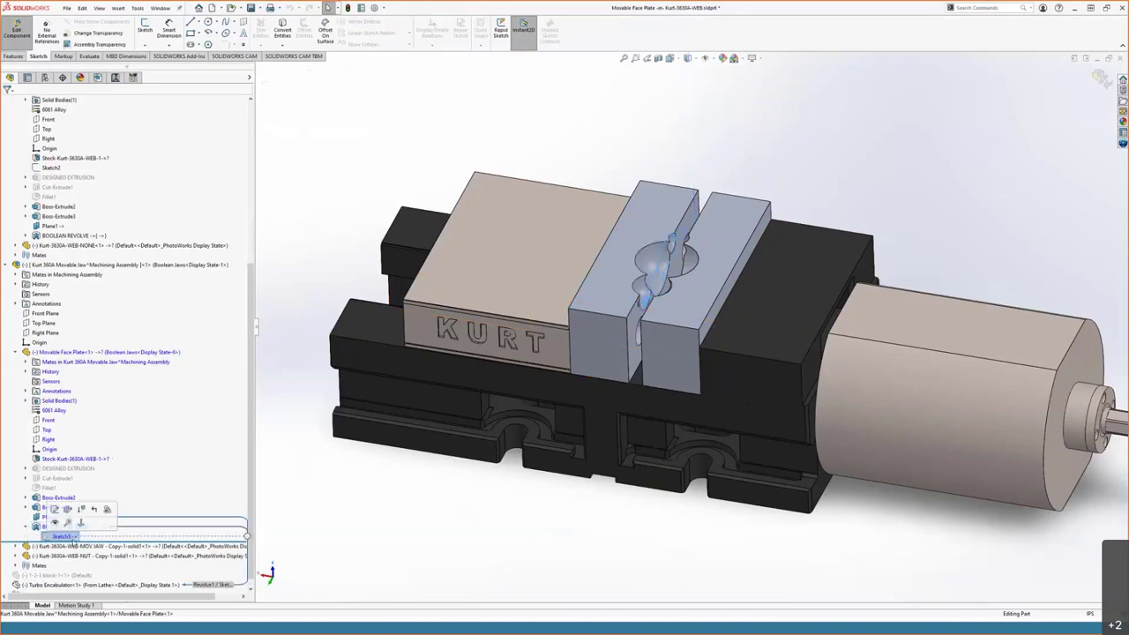
pyautogui.scroll(2, 379, 535)
pyautogui.moveTo(378, 535)
pyautogui.mouseDown(button='middle')
pyautogui.moveTo(403, 517)
pyautogui.moveTo(477, 556)
pyautogui.mouseUp(button='middle')
pyautogui.scroll(-2, 461, 556)
pyautogui.scroll(-5, 888, 245)
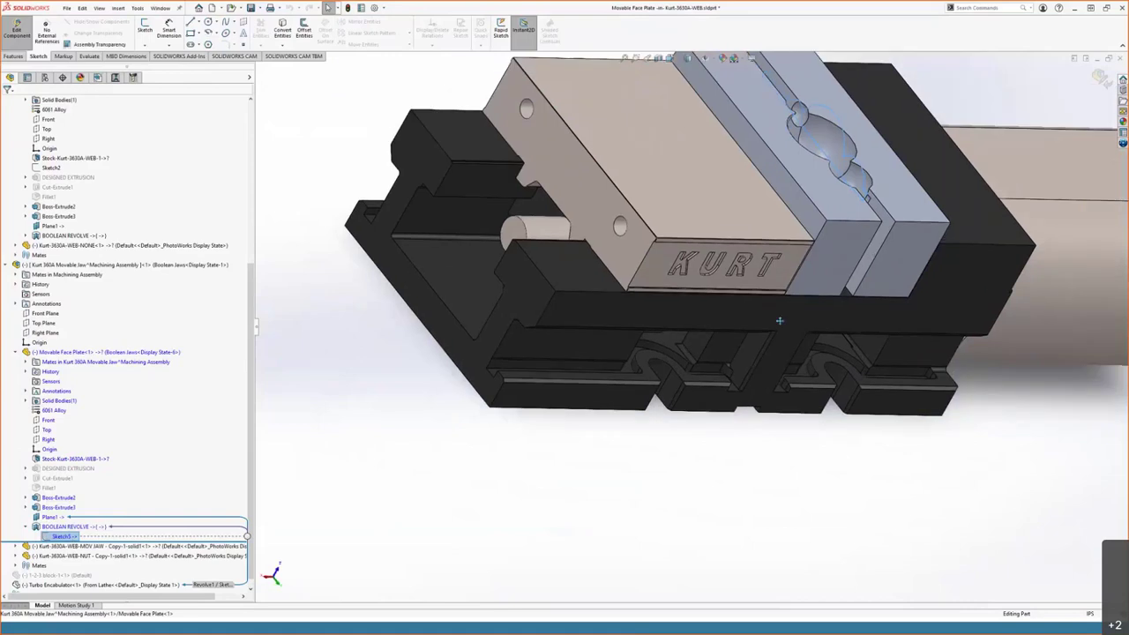
pyautogui.scroll(-3, 711, 364)
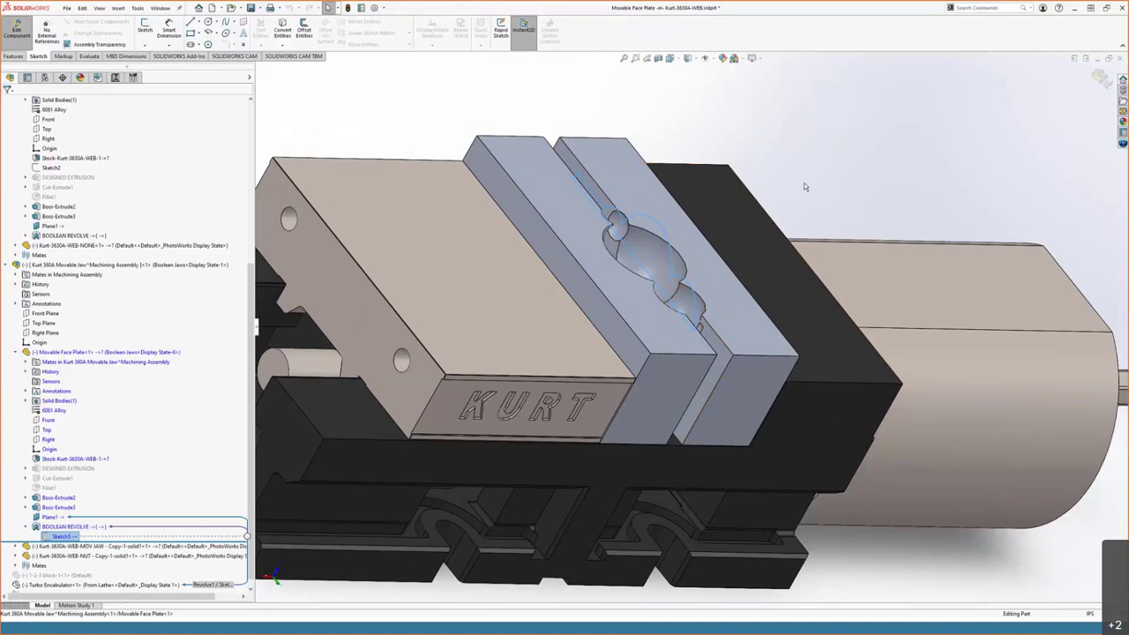
pyautogui.moveTo(805, 170)
pyautogui.mouseDown(button='middle')
pyautogui.moveTo(779, 150)
pyautogui.moveTo(732, 169)
pyautogui.mouseUp(button='middle')
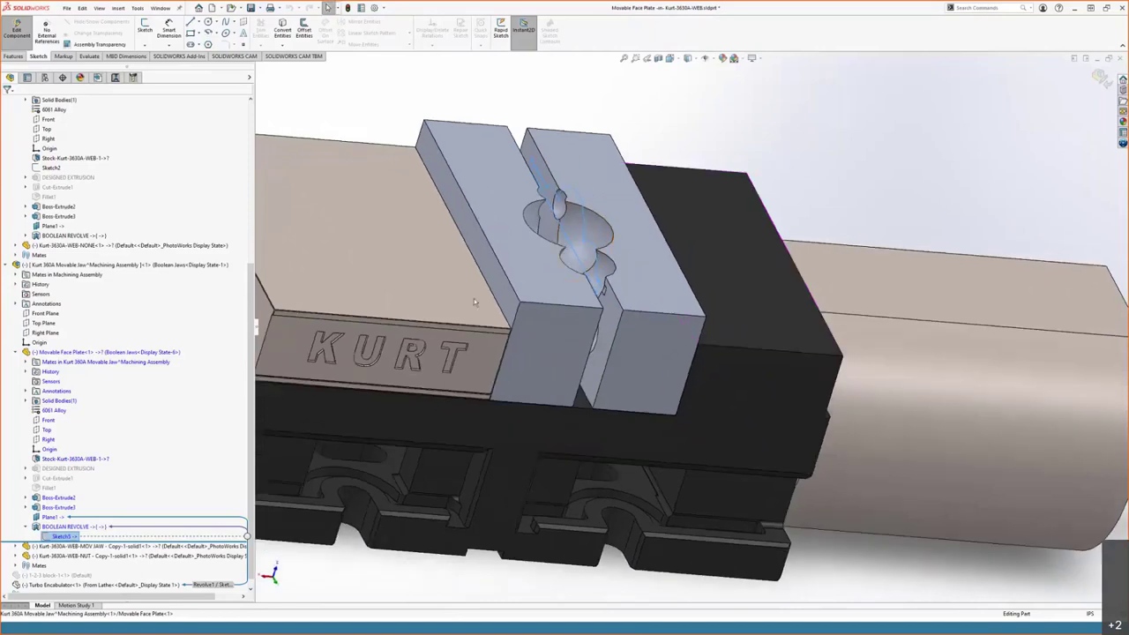
# Show the hidden Turbo Encabulator between the soft jaws while editing the Movable Face Plate.
pyautogui.scroll(-1, 29, 583)
pyautogui.click(29, 579)
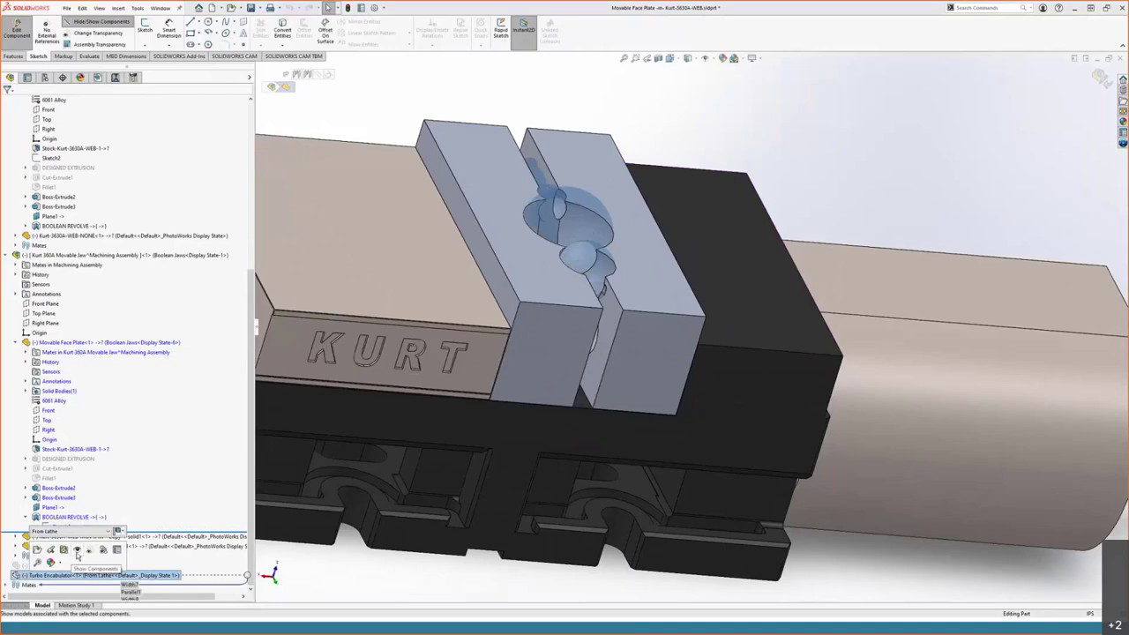
pyautogui.click(77, 551)
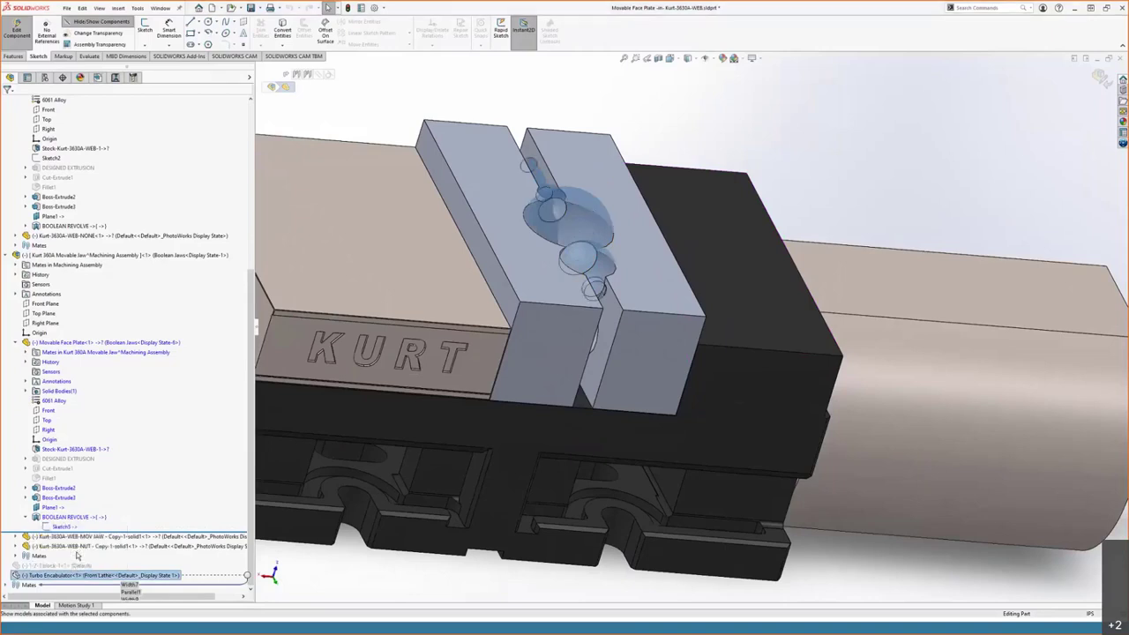
# Highlight Sketch1 beneath the Turbo Encabulator's Revolve1 feature, and return from part editing to the Machining Assembly.
pyautogui.click(6, 576)
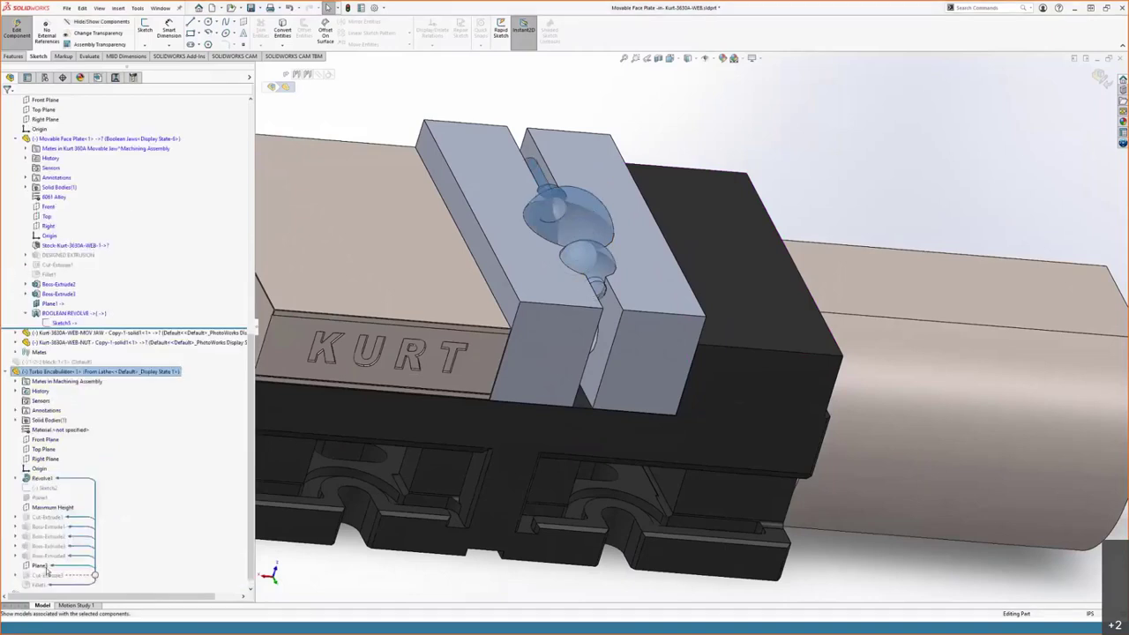
pyautogui.click(15, 481)
pyautogui.click(44, 488)
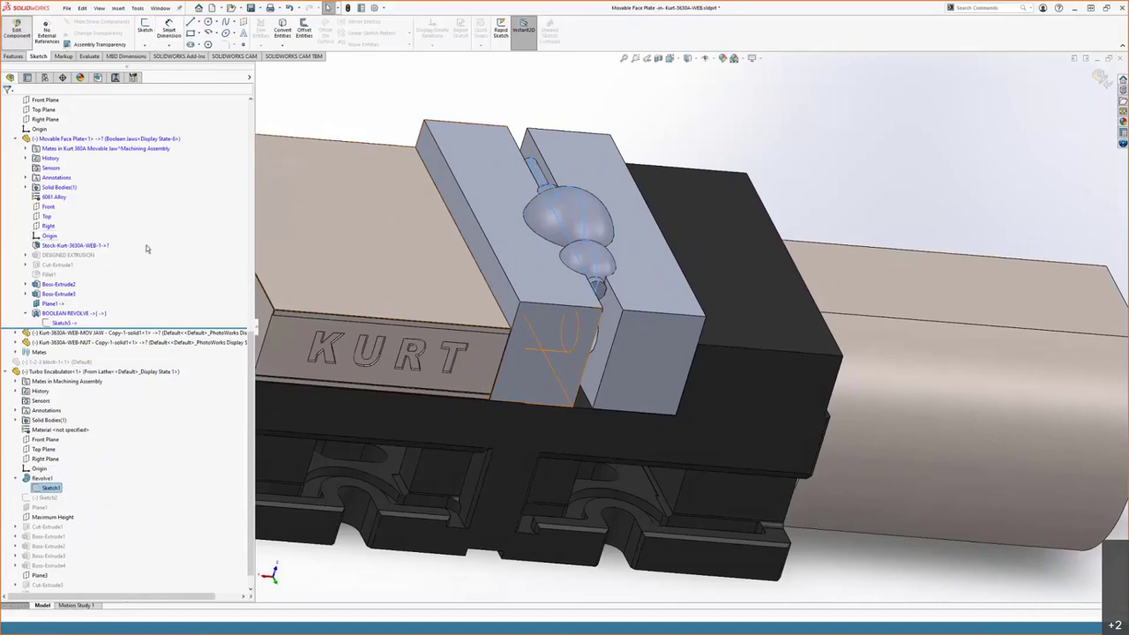
pyautogui.click(36, 401)
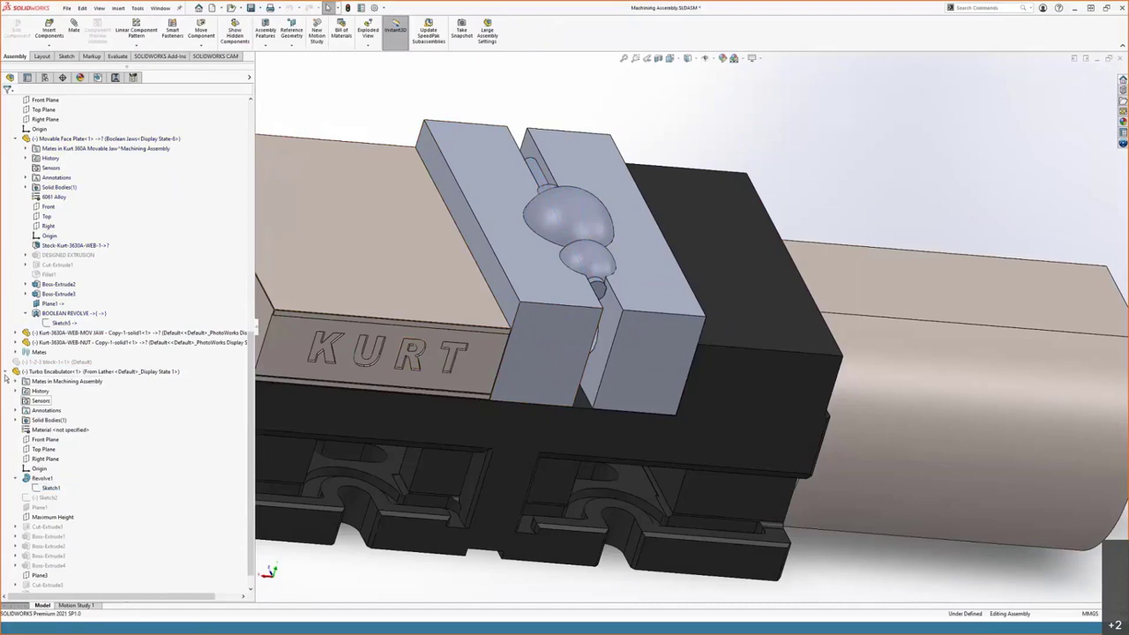
pyautogui.scroll(5, 5, 379)
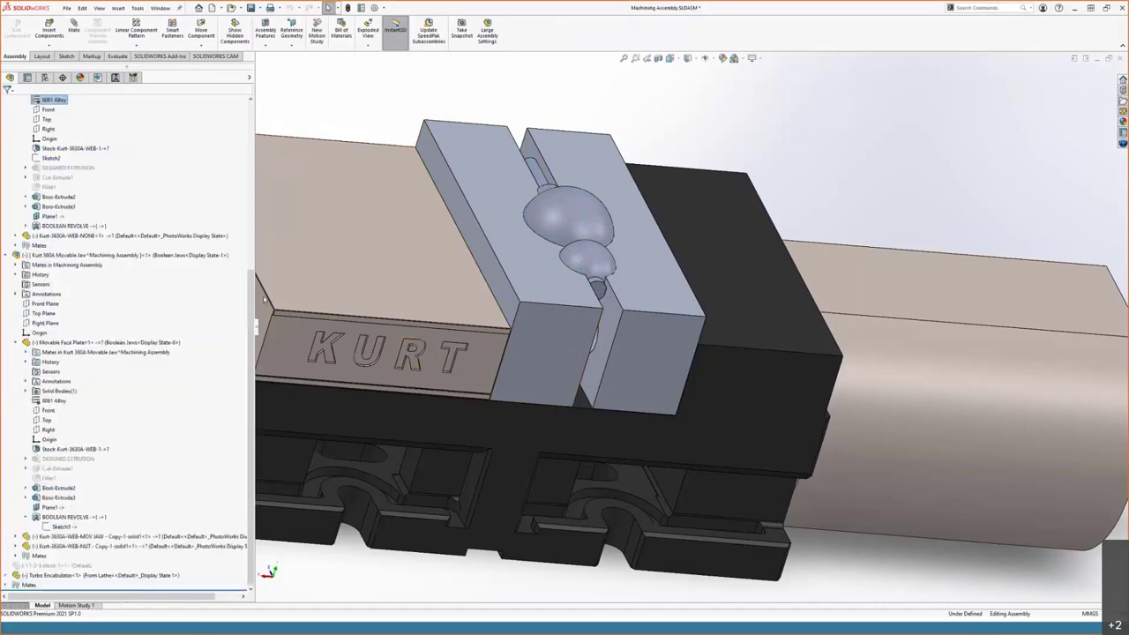
# Hide the Turbo Encabulator in the Machining Assembly to expose the jaw cavities.
pyautogui.moveTo(263, 300); pyautogui.dragTo(495, 399, button='middle')
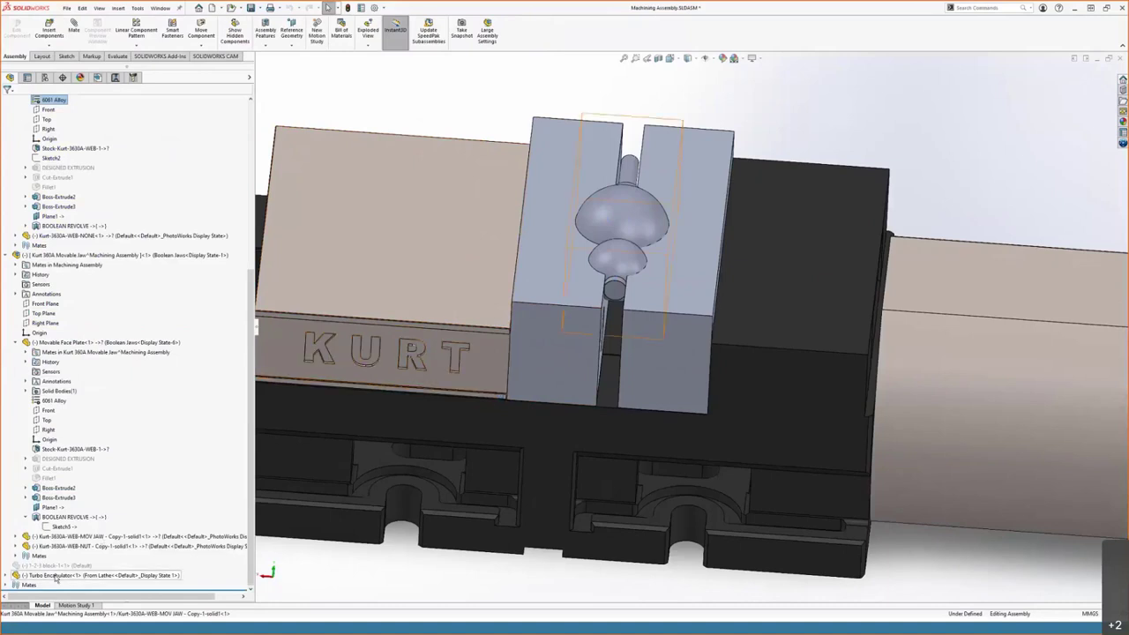
pyautogui.rightClick(55, 578)
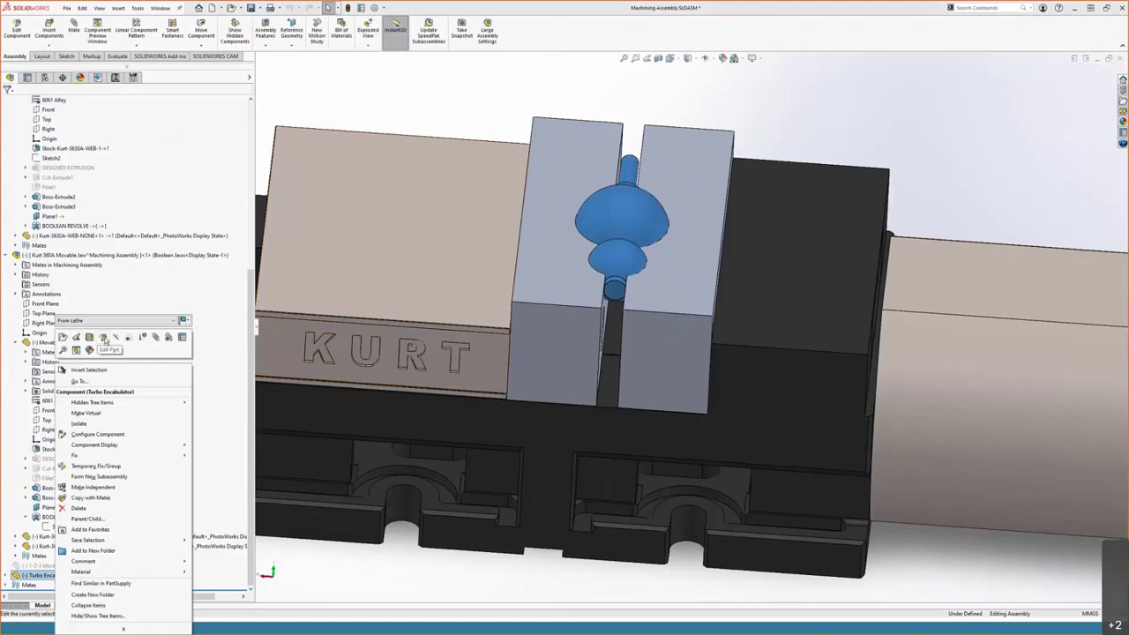
pyautogui.click(103, 338)
# Examine the empty revolved cavities in both soft jaws up close and within the whole vise.
pyautogui.moveTo(861, 140); pyautogui.dragTo(803, 208, button='middle')
pyautogui.scroll(-2, 593, 265)
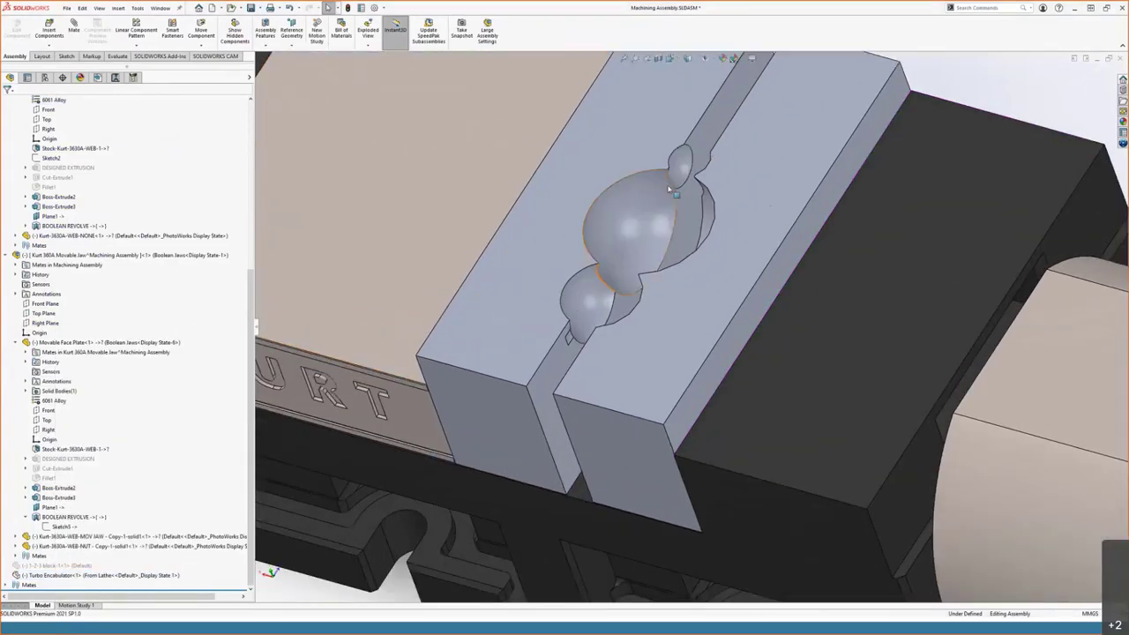
pyautogui.scroll(10, 668, 188)
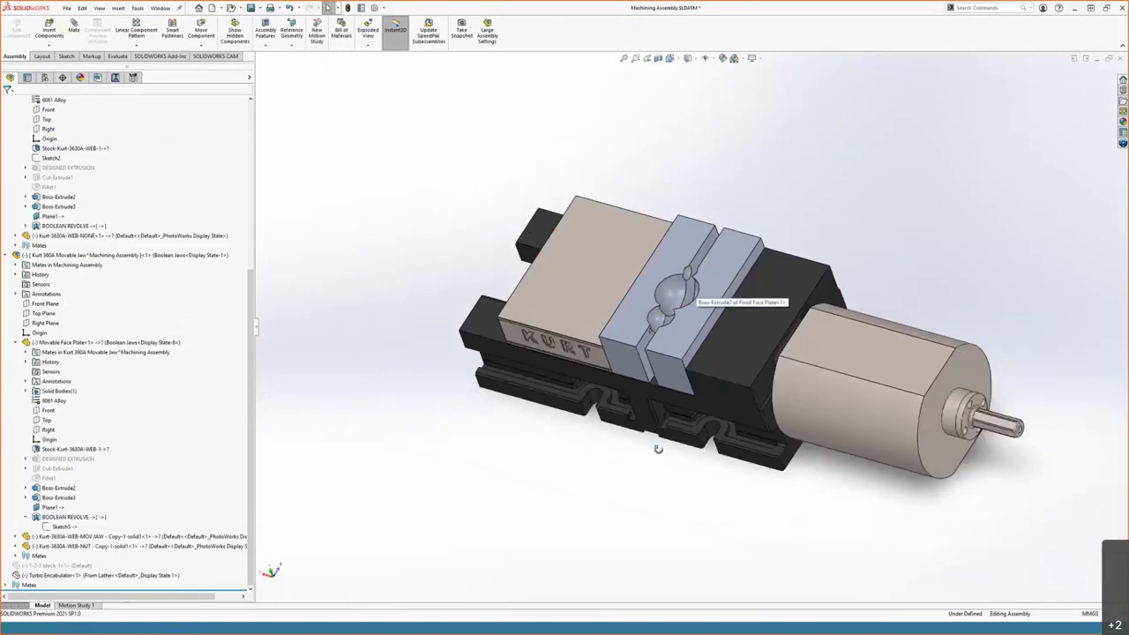
pyautogui.moveTo(657, 449); pyautogui.dragTo(742, 427, button='middle')
pyautogui.moveTo(696, 424); pyautogui.dragTo(682, 288, button='middle')
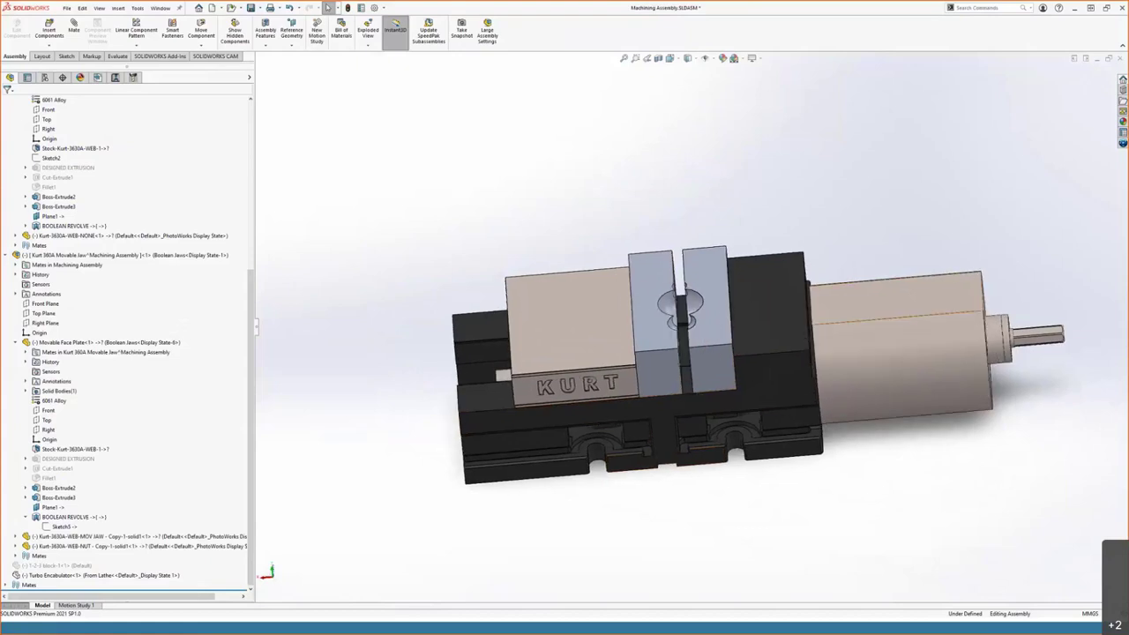
# Show the Turbo Encabulator again, collapse the movable jaw subassembly's feature list, and view the part seated between the jaws.
pyautogui.moveTo(774, 200); pyautogui.dragTo(500, 430, button='middle')
pyautogui.scroll(-2, 500, 430)
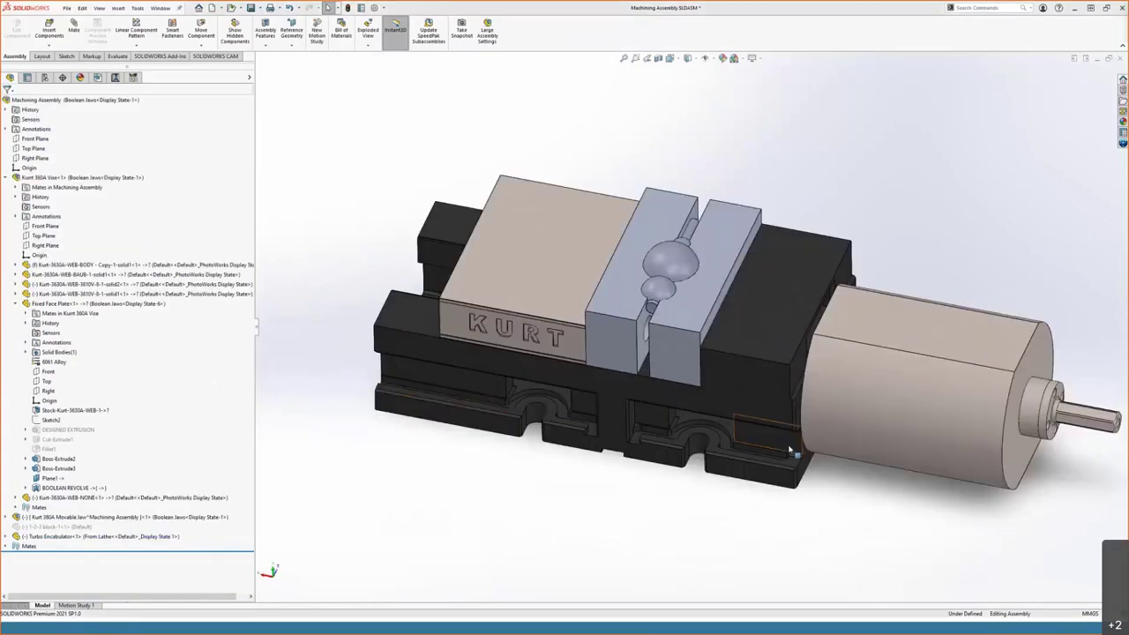
pyautogui.moveTo(789, 448)
pyautogui.mouseDown(button='middle')
pyautogui.moveTo(733, 413)
pyautogui.moveTo(802, 407)
pyautogui.moveTo(791, 433)
pyautogui.mouseUp(button='middle')
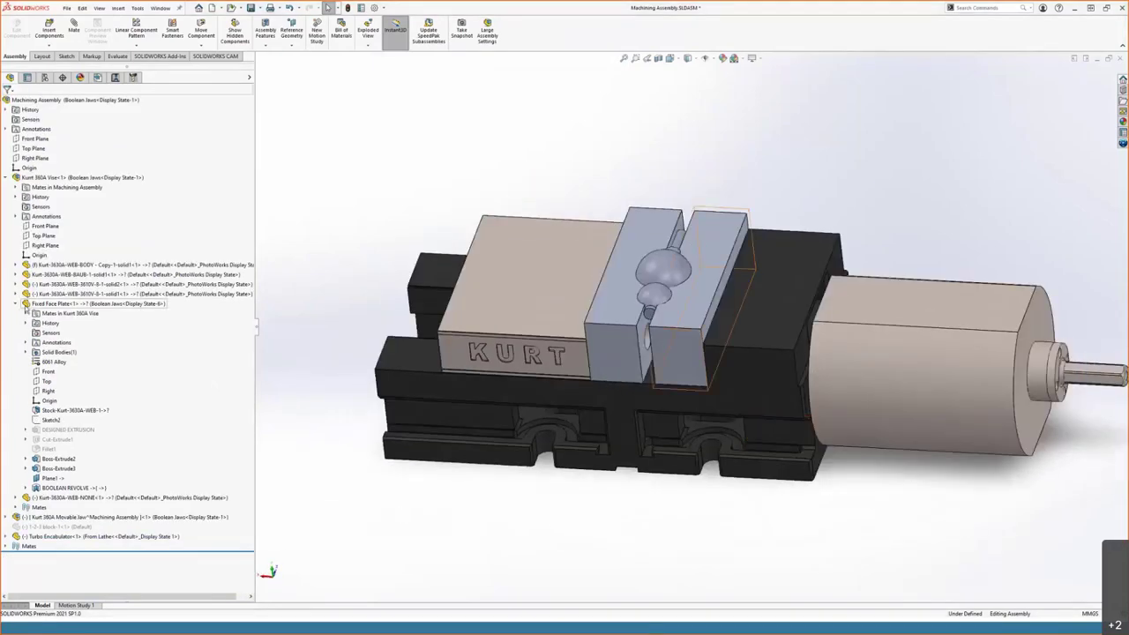